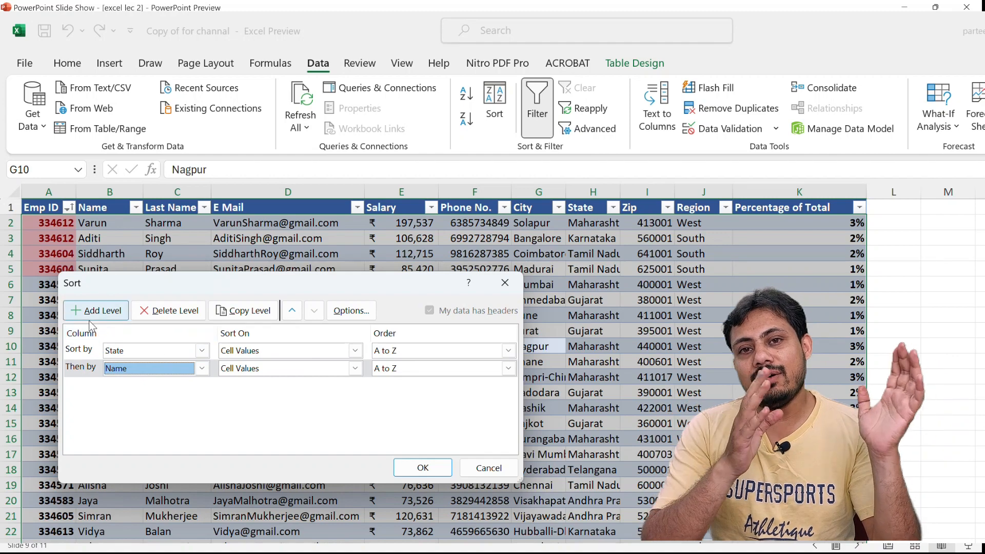
Add a third level to the custom sort and open its column choices.
click(95, 310)
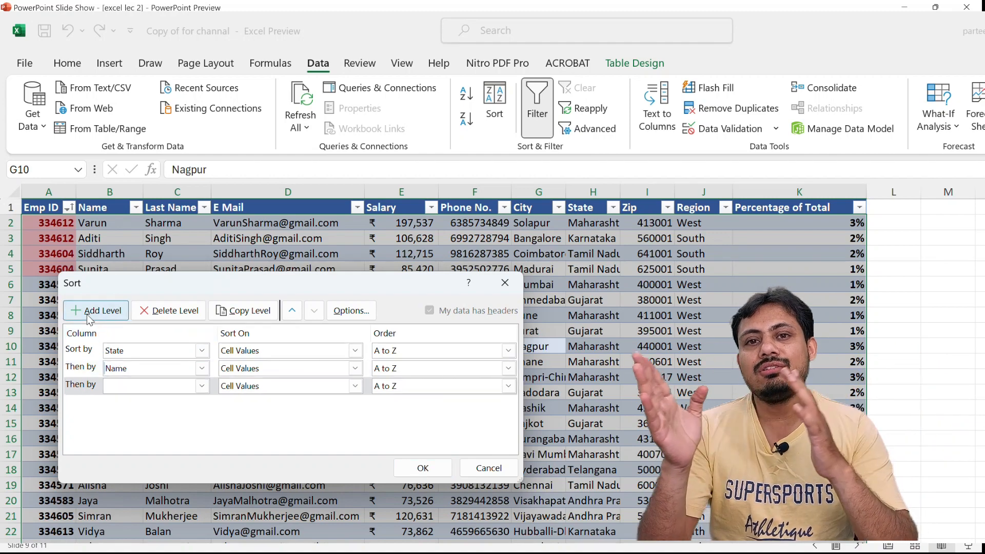
click(201, 386)
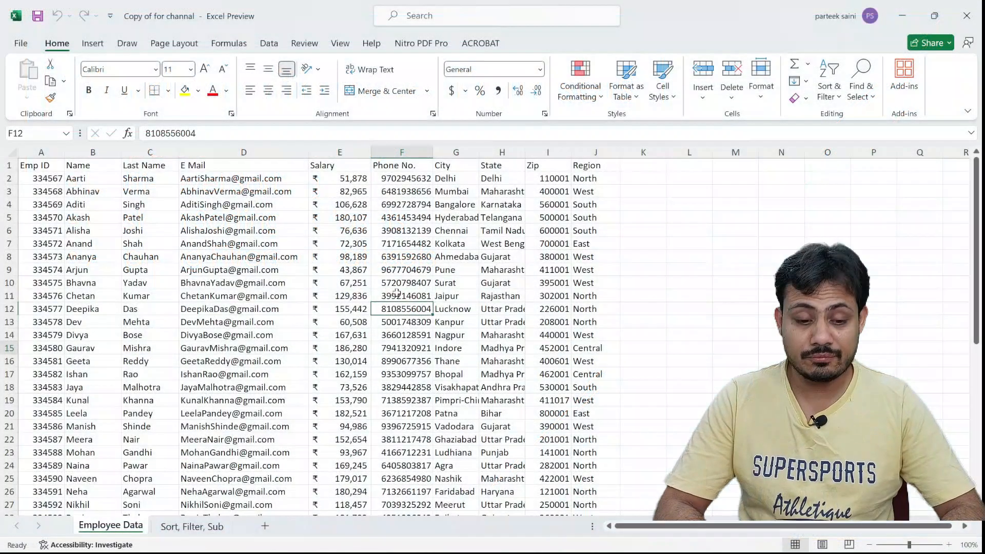
Move the active cell from the Phone No. column to the Emp ID header in A1.
key(Up)
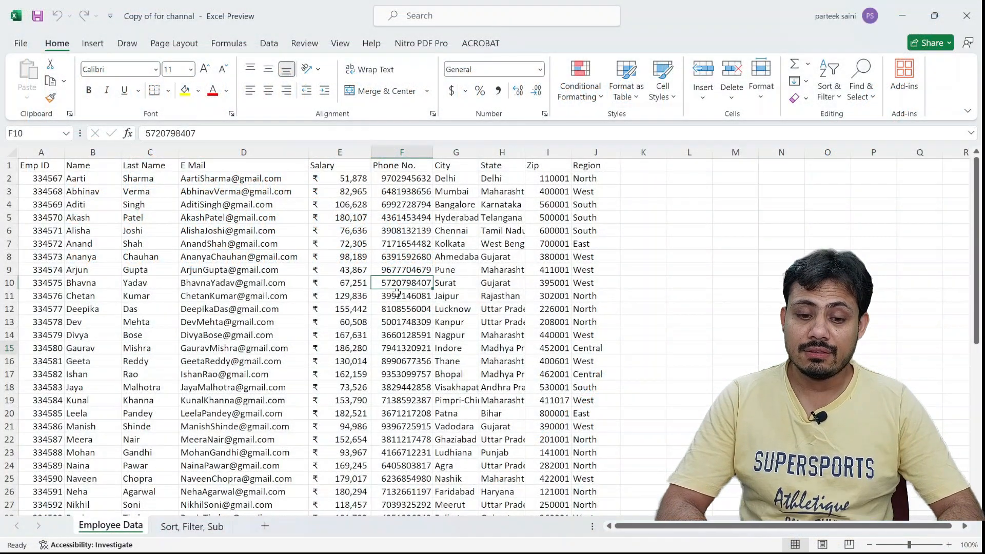
key(Left)
key(Left)
key(Left)
key(Left)
key(Left)
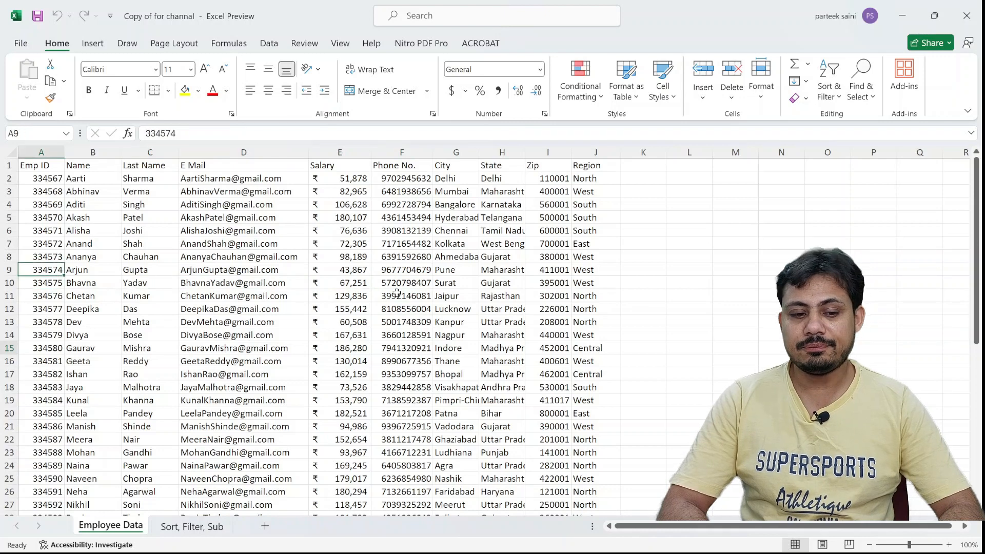
key(Up)
key(Up)
key(Up)
key(Up)
key(ctrl+Up)
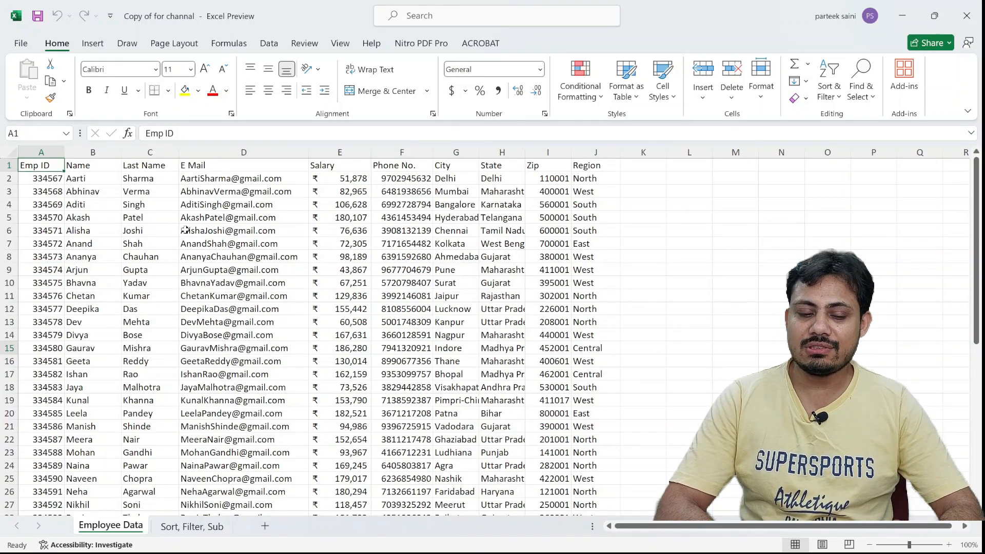
Look through the employee records, check the Sort, Filter, Sub sheet, and return to the Employee Data sheet.
click(303, 364)
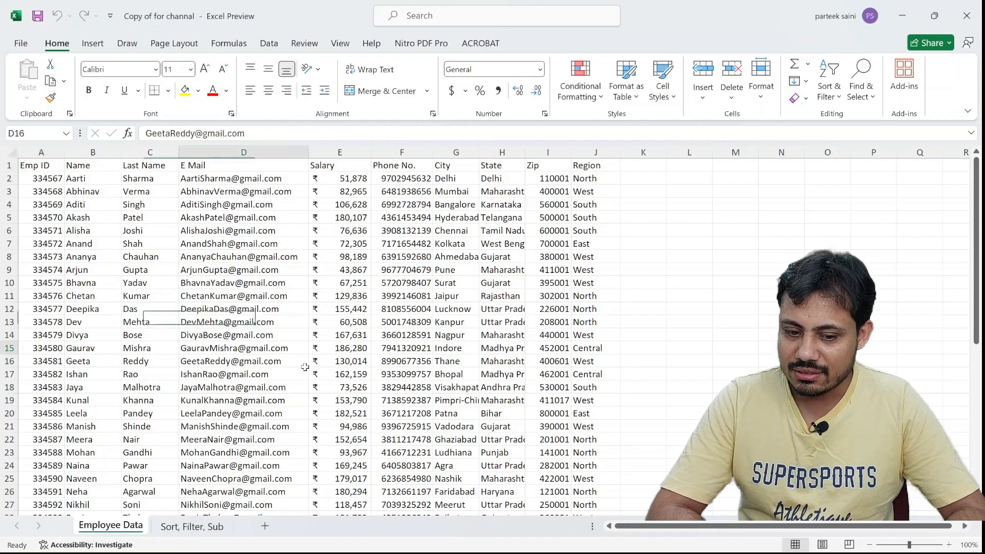
scroll(242, 314, down, 20)
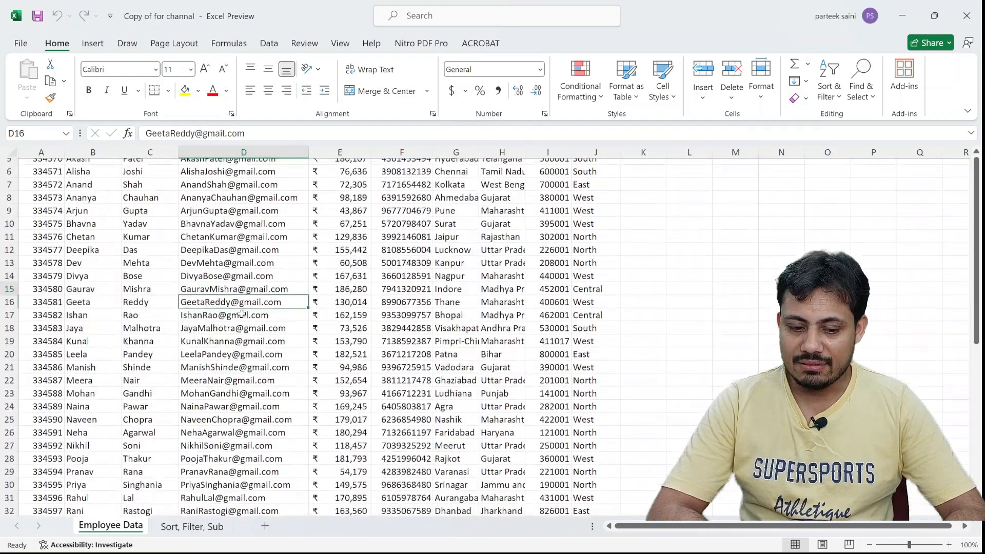
scroll(241, 314, up, 20)
scroll(242, 314, up, 6)
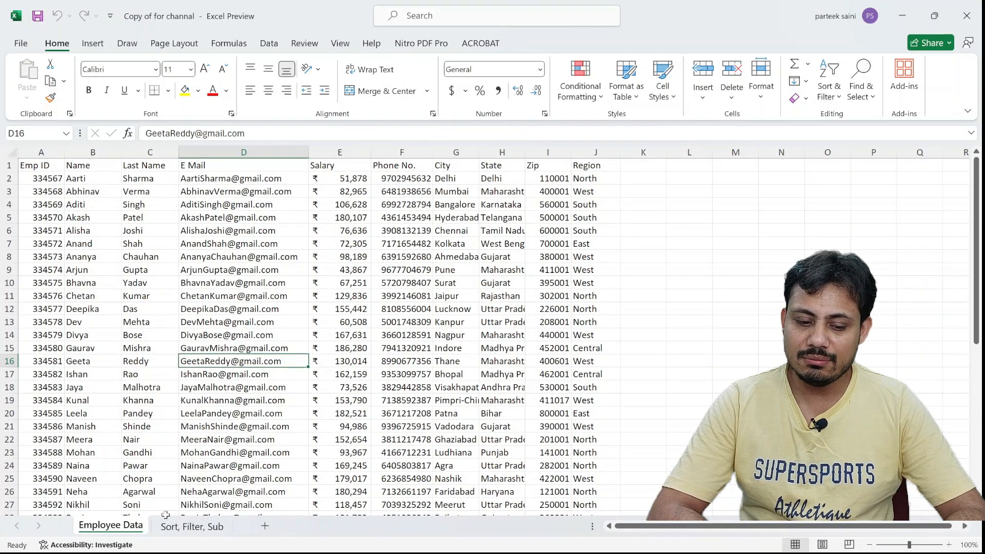
click(211, 526)
click(131, 532)
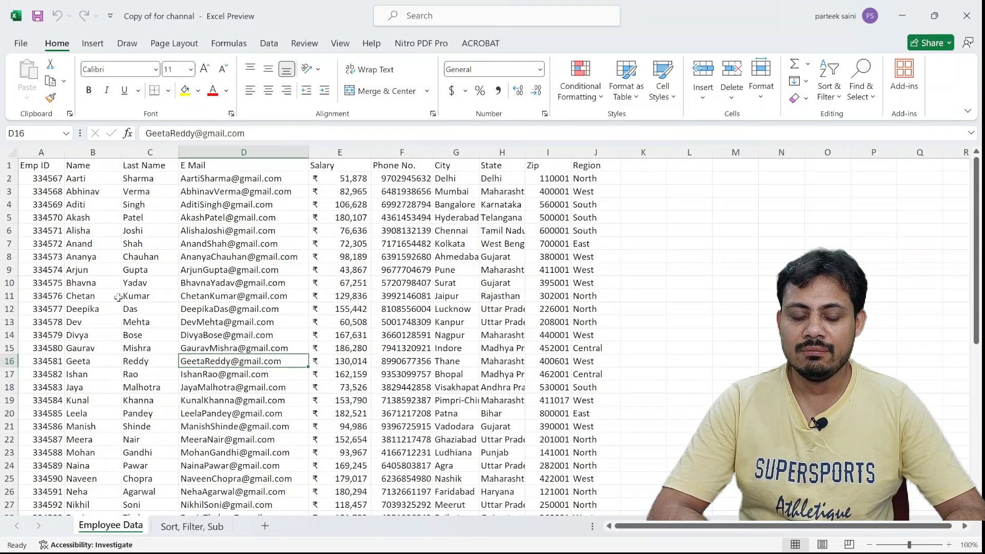
Go from the Name cell B10 to the Emp ID column and up to its header in A1.
click(96, 282)
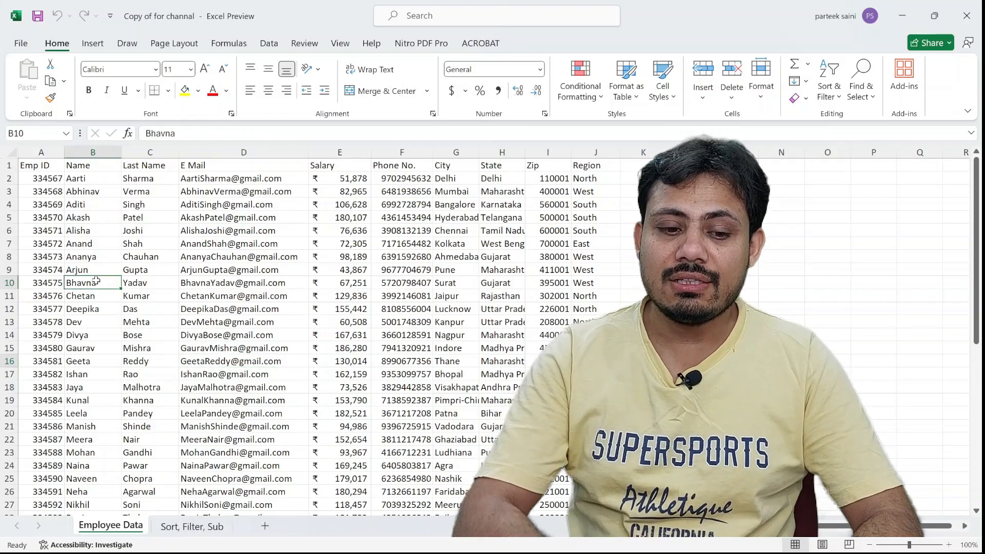
key(Left)
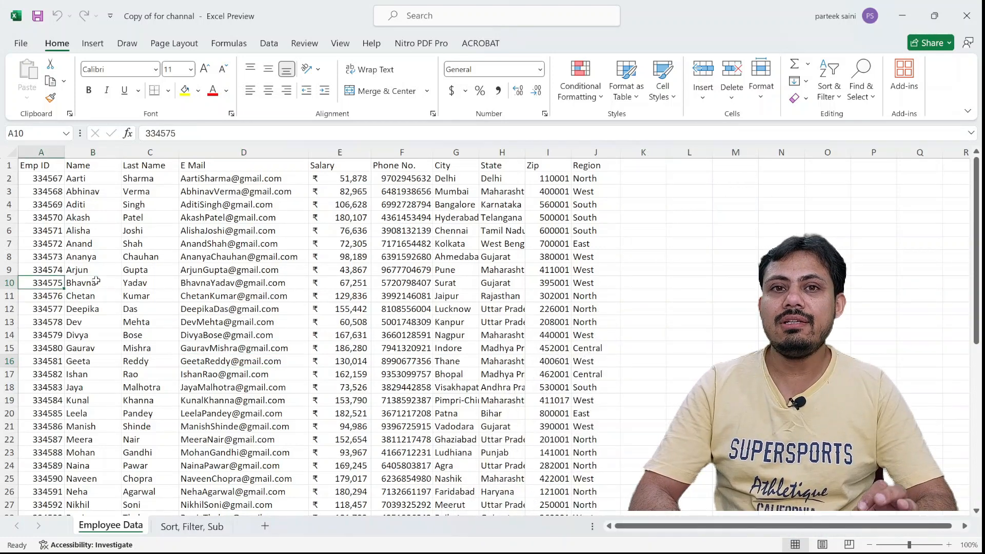
key(Up)
key(Up)
key(Up)
key(Up)
key(Up)
key(Up)
key(Up)
key(Up)
key(Up)
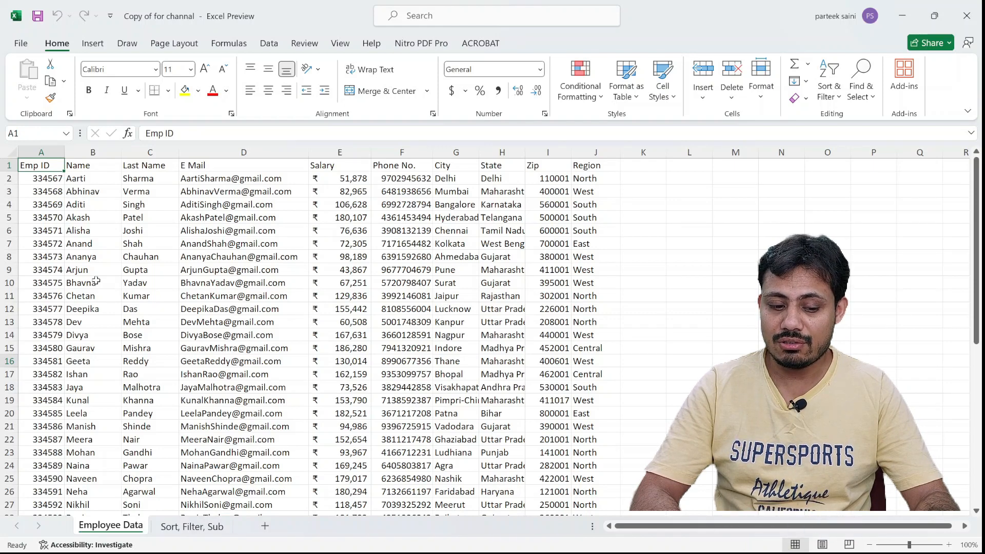
Jump to the last Emp ID entry, check the empty rows below it, and return to cell A1.
key(ctrl+Down)
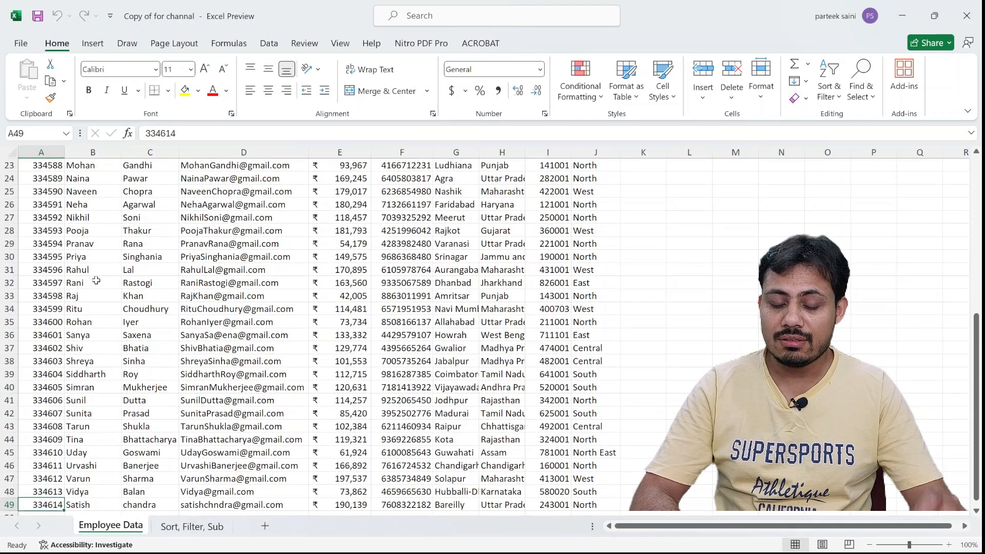
key(Down)
key(Down)
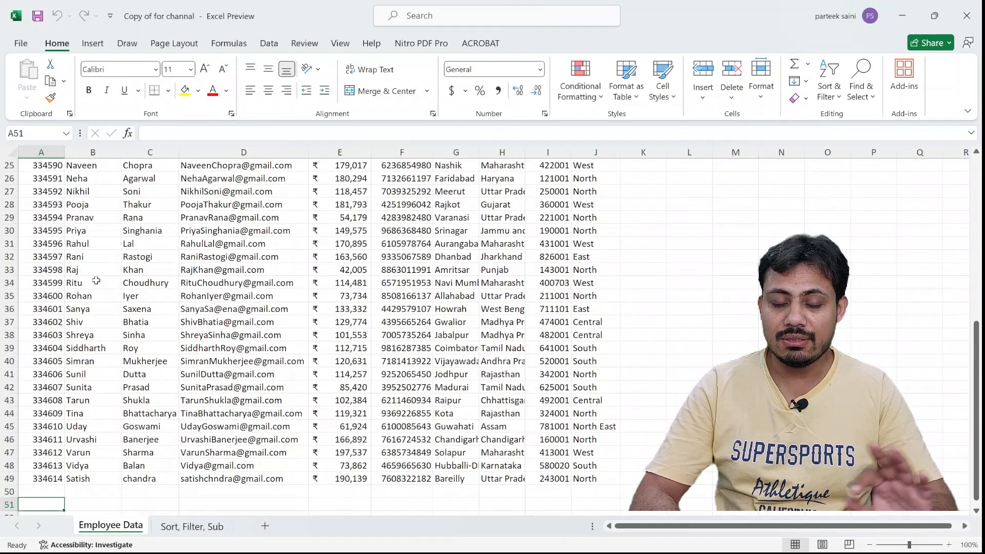
key(ctrl+Home)
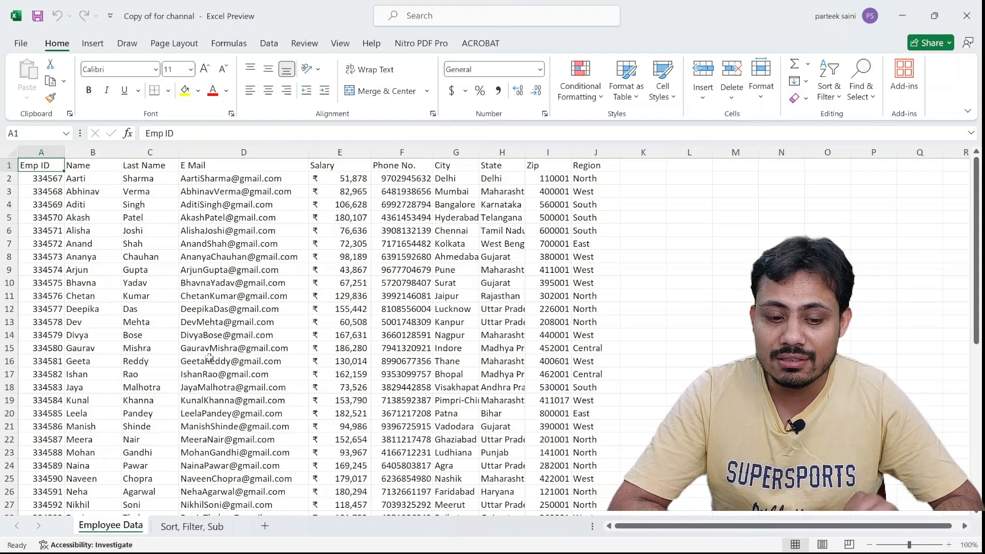
Examine the employee records down to the last row, checking the Salary, Phone No. and E Mail columns.
scroll(209, 357, down, 11)
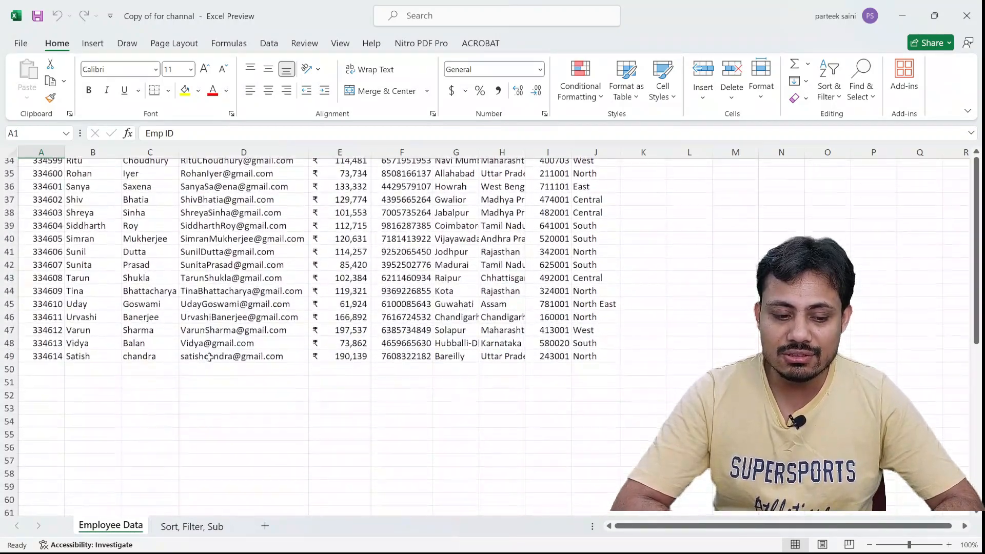
scroll(209, 358, up, 11)
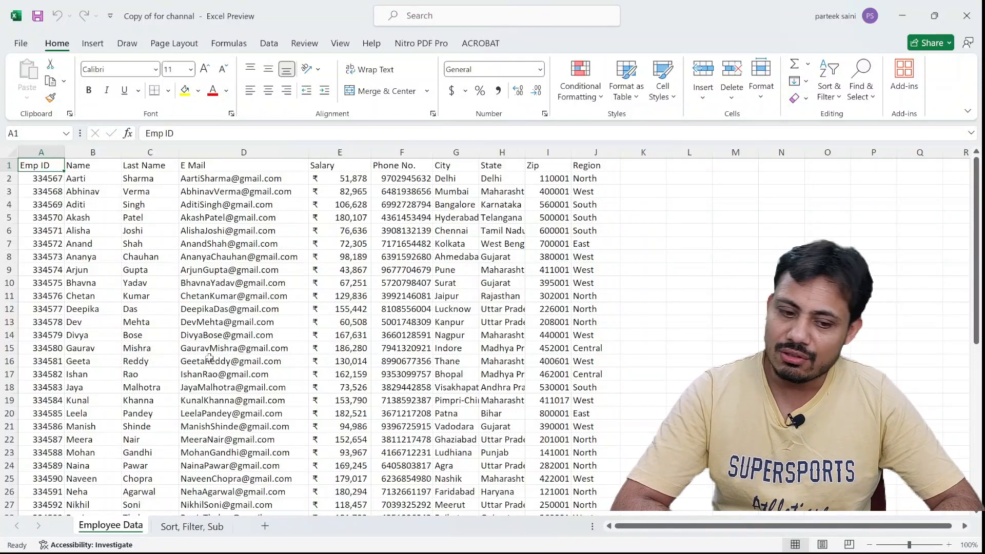
click(352, 193)
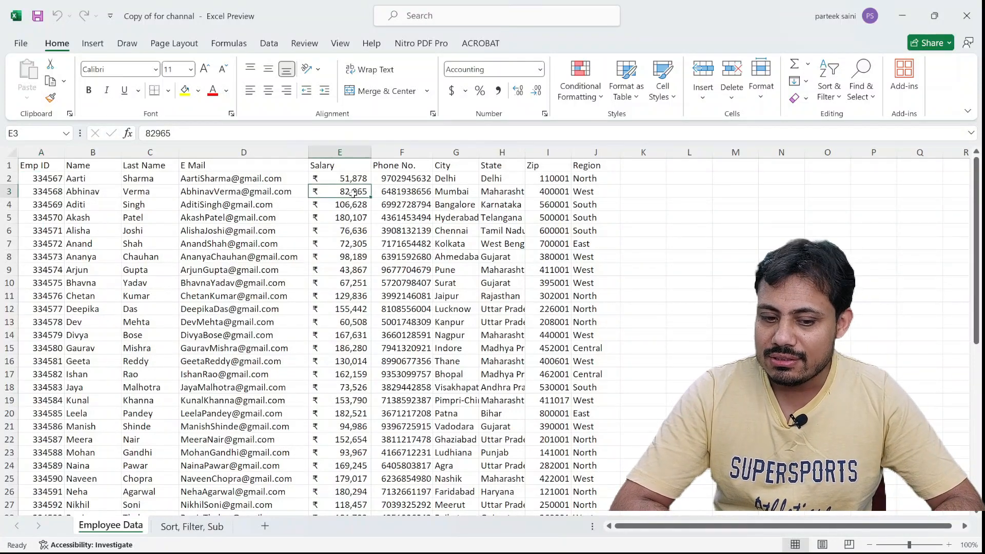
scroll(359, 286, down, 3)
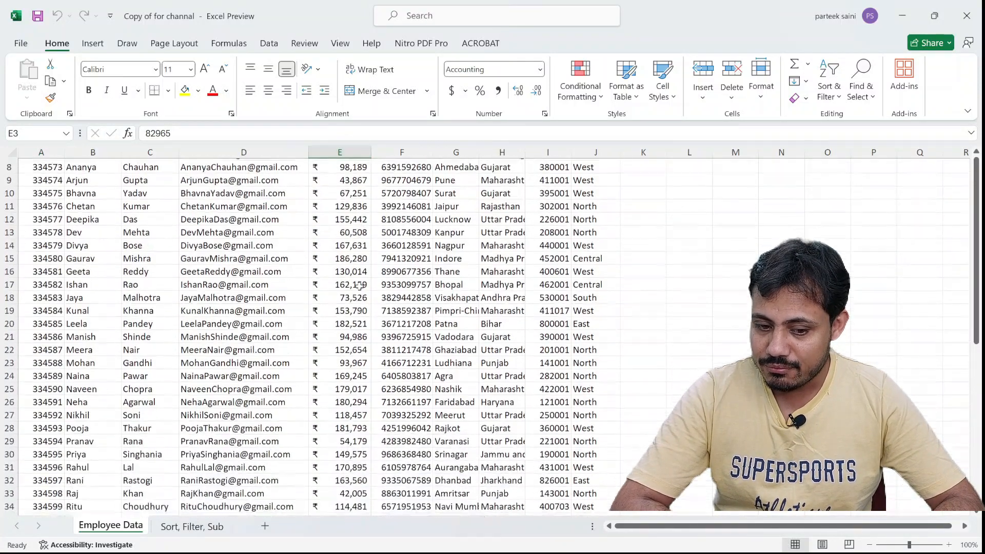
scroll(359, 286, down, 3)
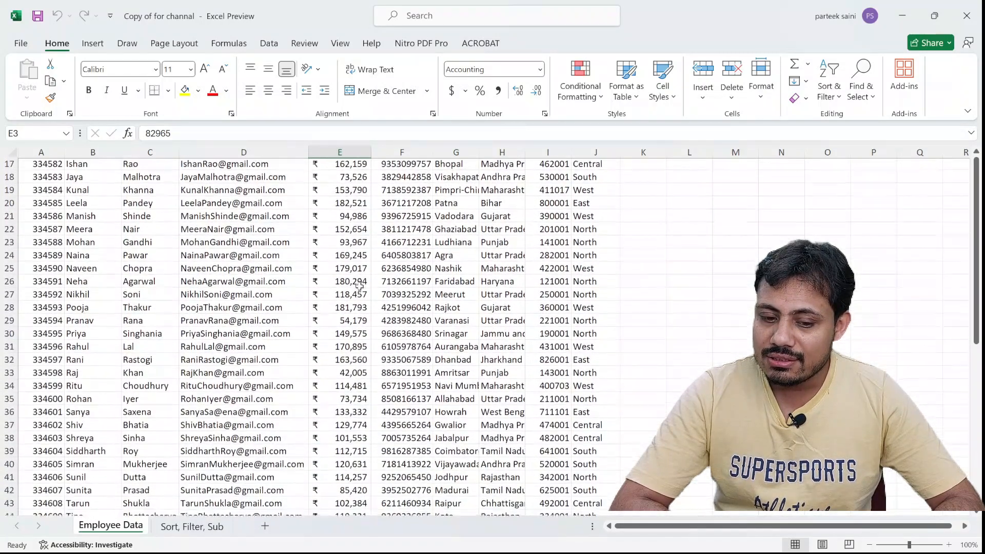
click(353, 282)
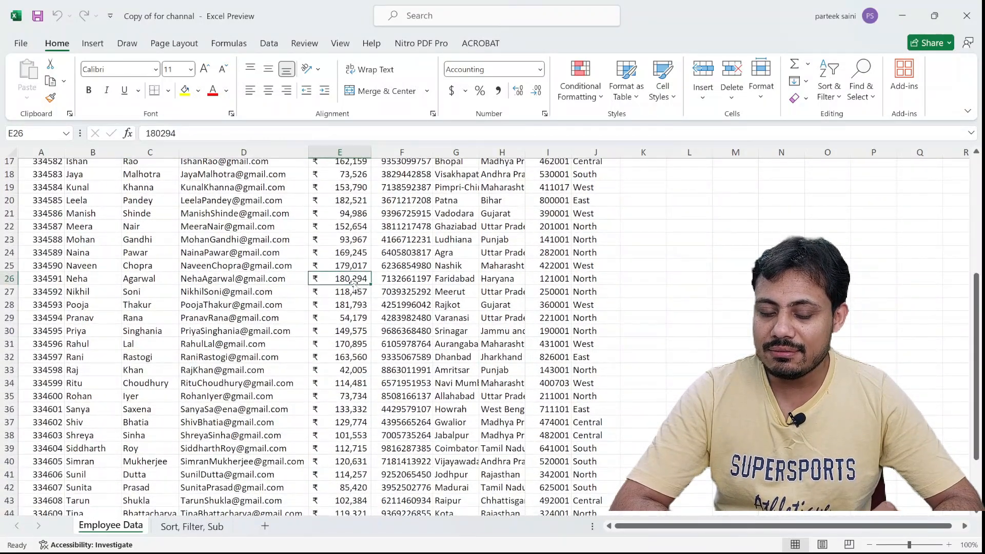
scroll(353, 286, down, 2)
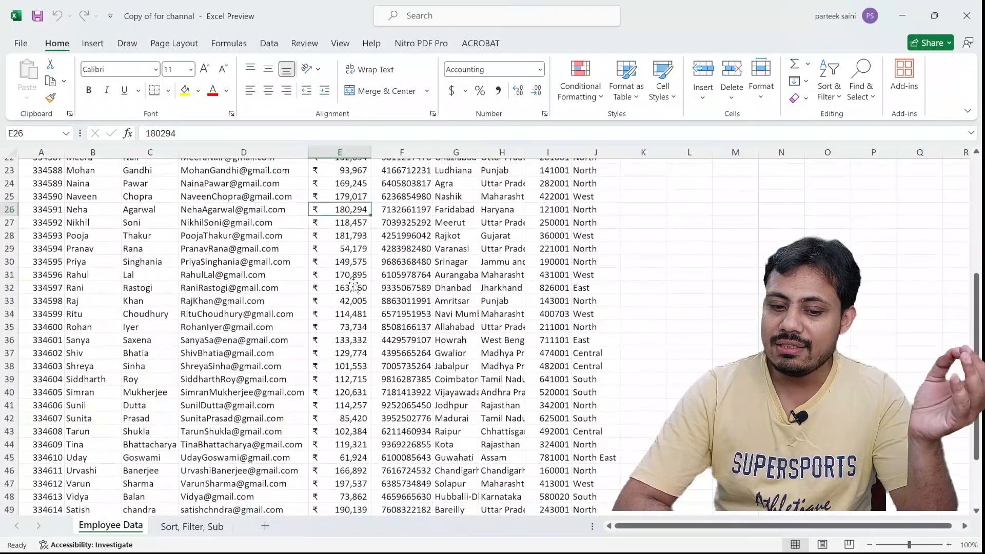
mouse_move(401, 273)
mouse_down()
mouse_move(401, 154)
mouse_move(401, 270)
mouse_up()
click(398, 231)
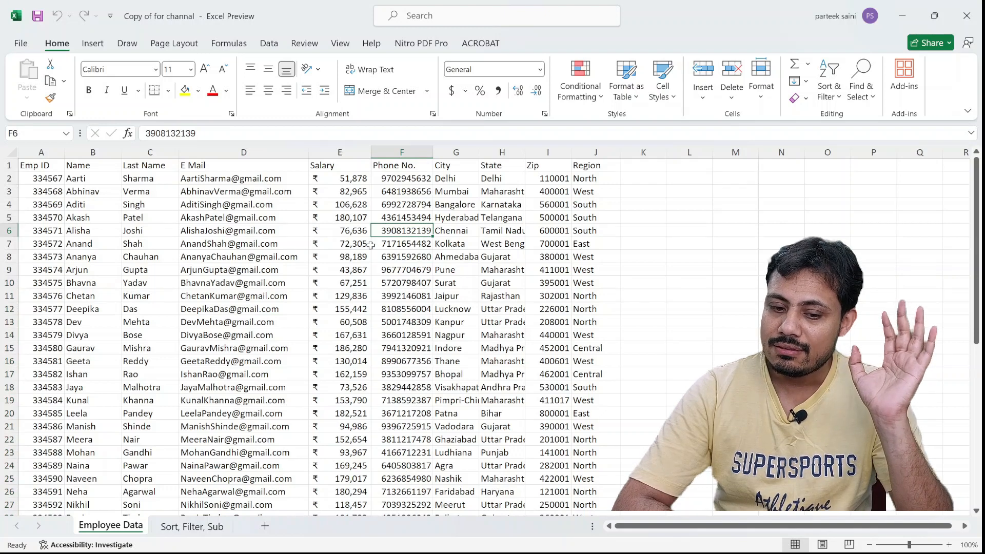
click(221, 241)
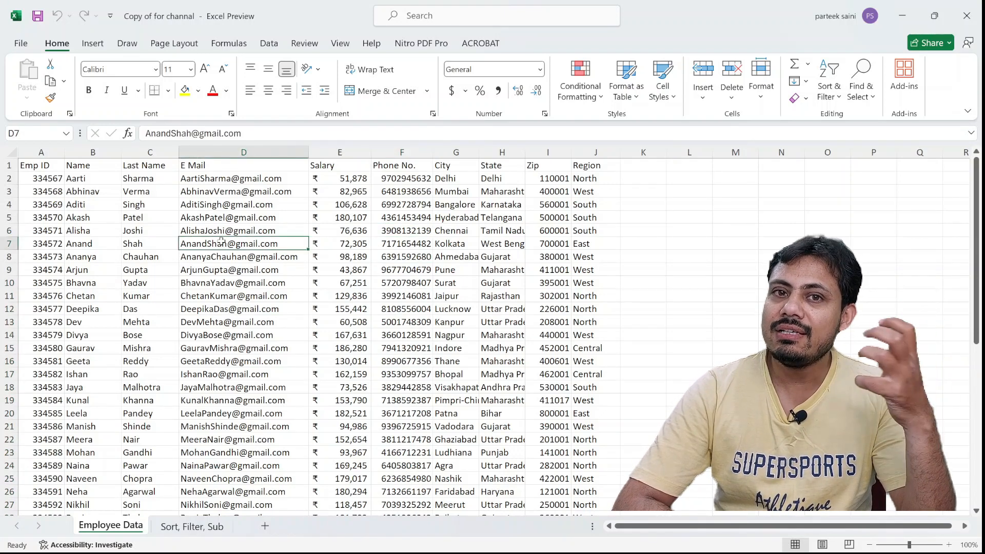
scroll(221, 240, down, 9)
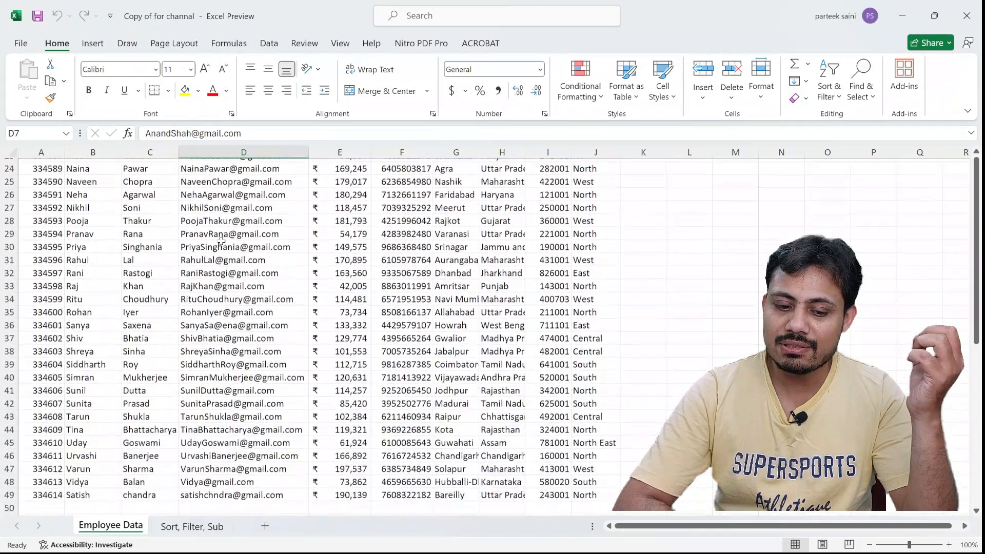
scroll(221, 240, up, 9)
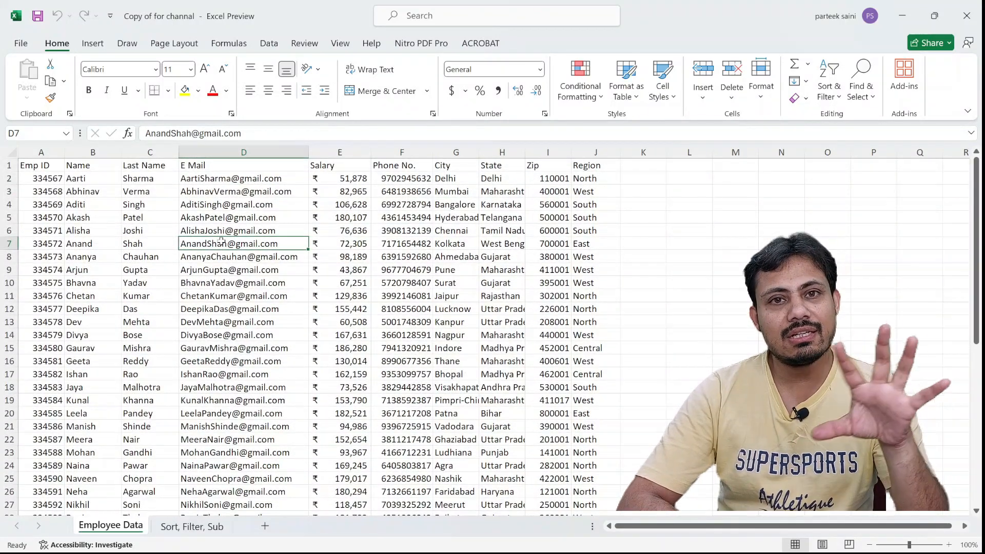
Insert a blank row at row 15 of the employee data.
click(143, 344)
click(36, 348)
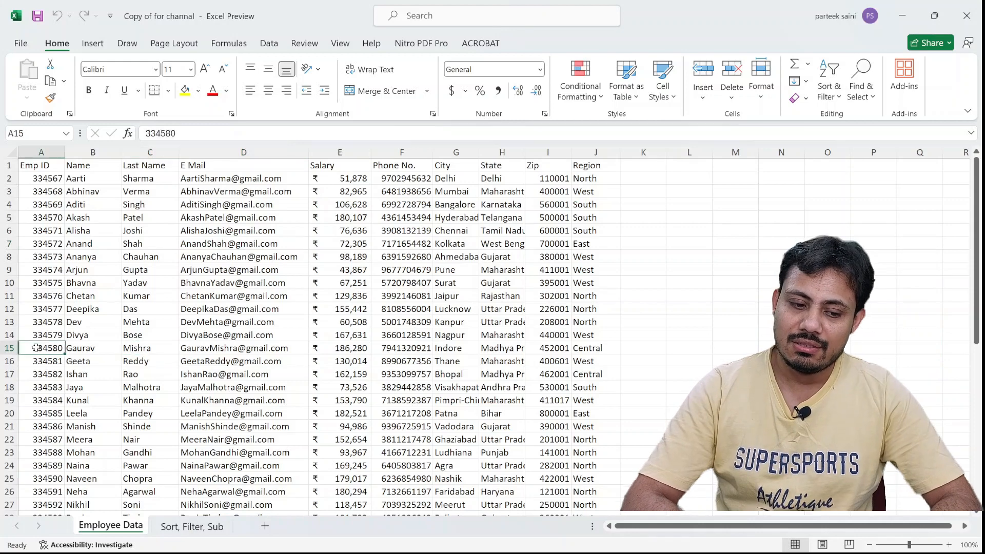
key(shift+space)
key(ctrl+shift+plus)
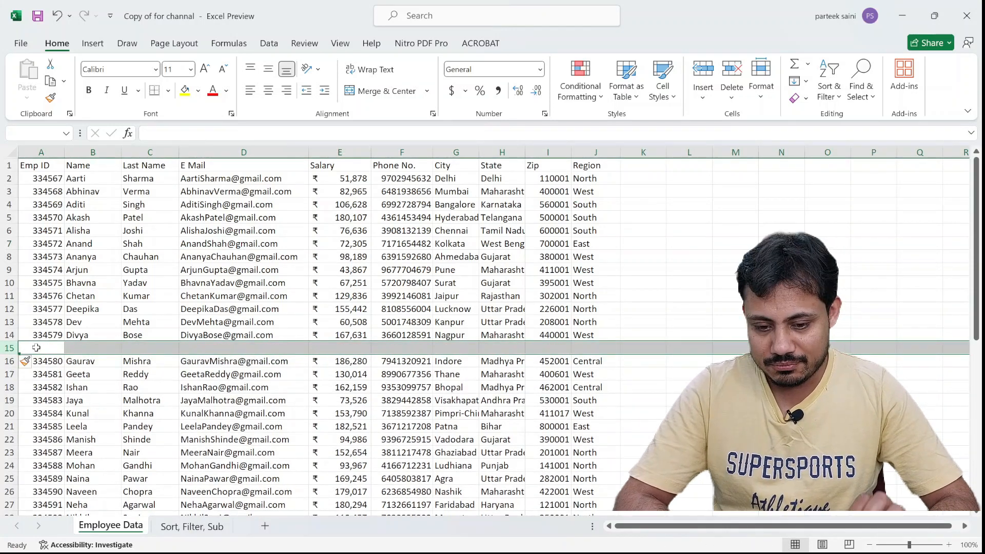
Select the contiguous data block above the blank row, A1:J14, starting in turn from cells D10, C12 and D5.
click(140, 387)
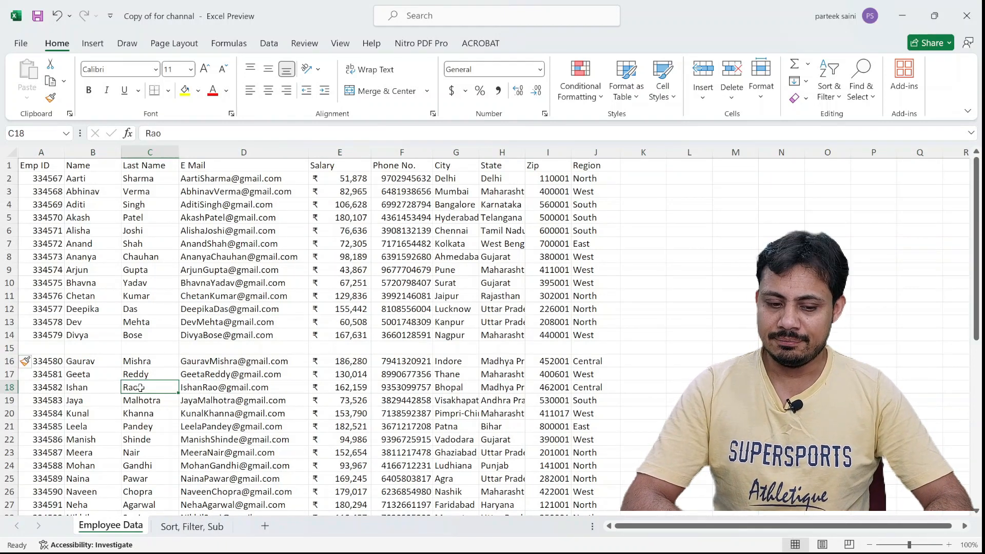
click(171, 295)
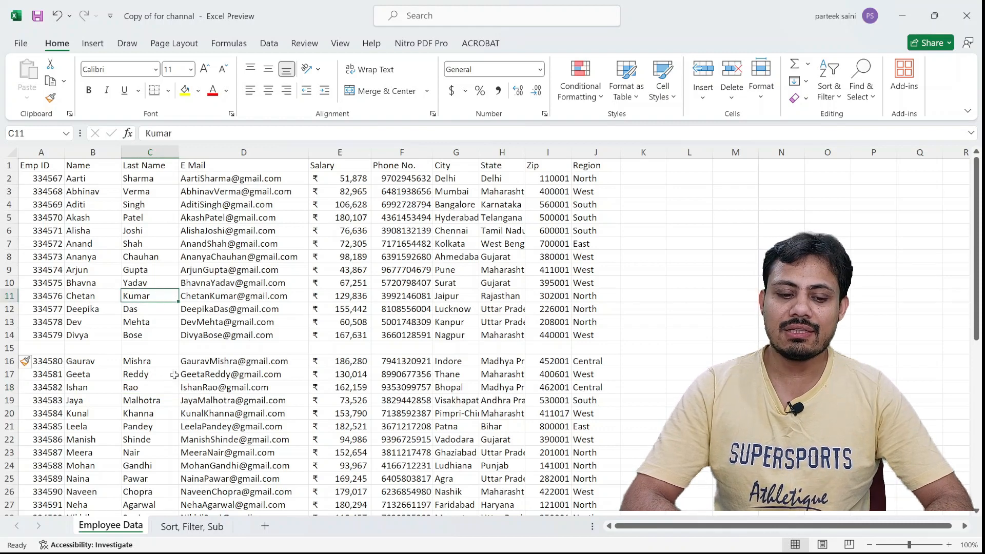
click(90, 244)
click(235, 281)
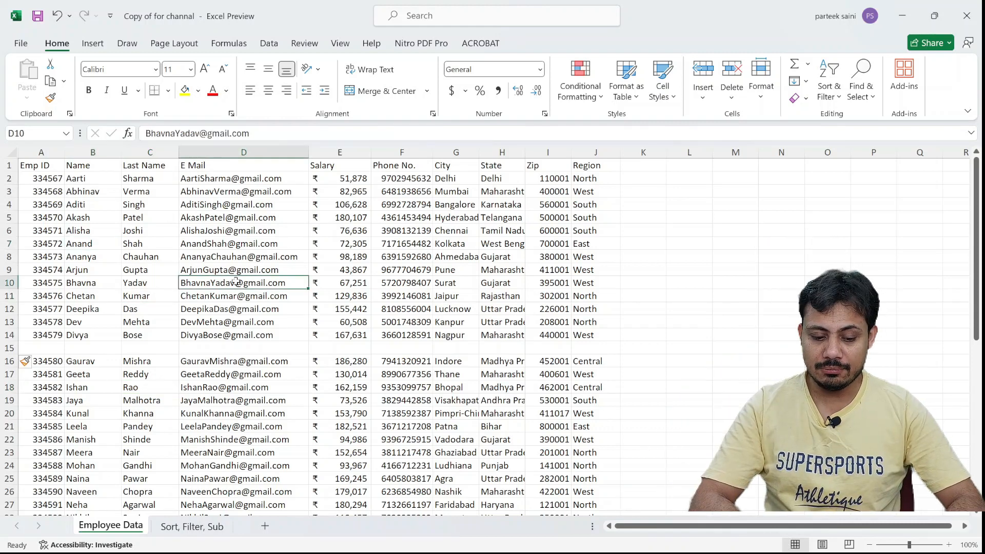
key(ctrl+a)
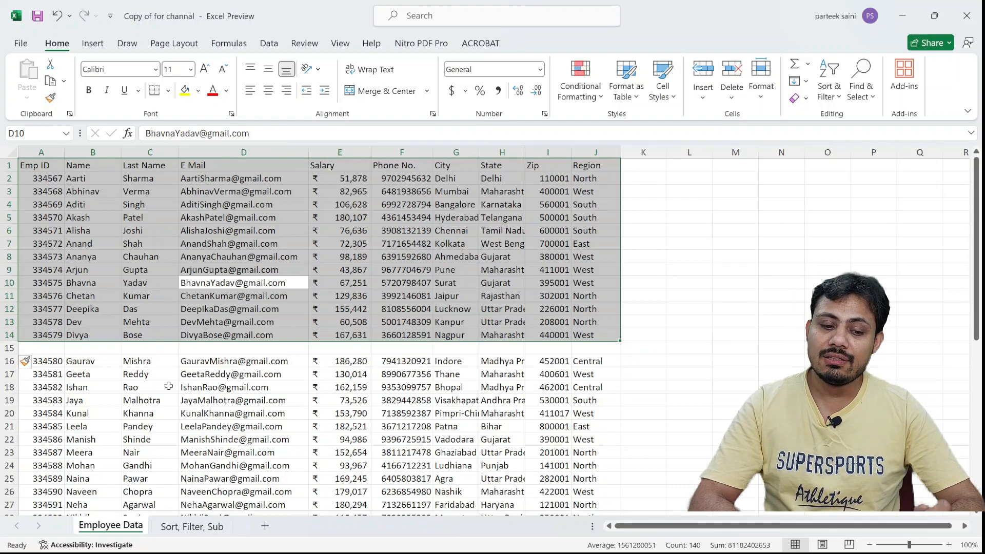
click(141, 308)
key(ctrl+a)
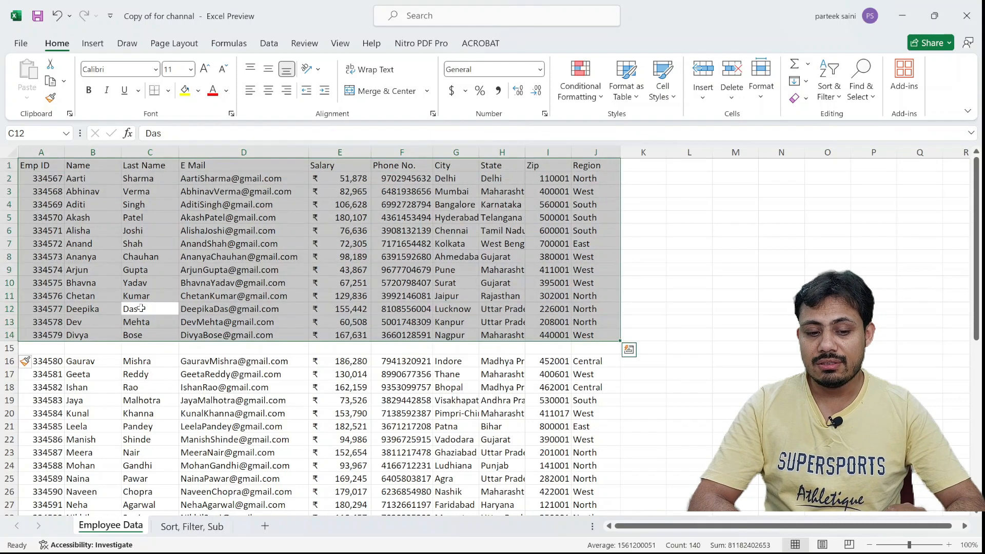
click(209, 242)
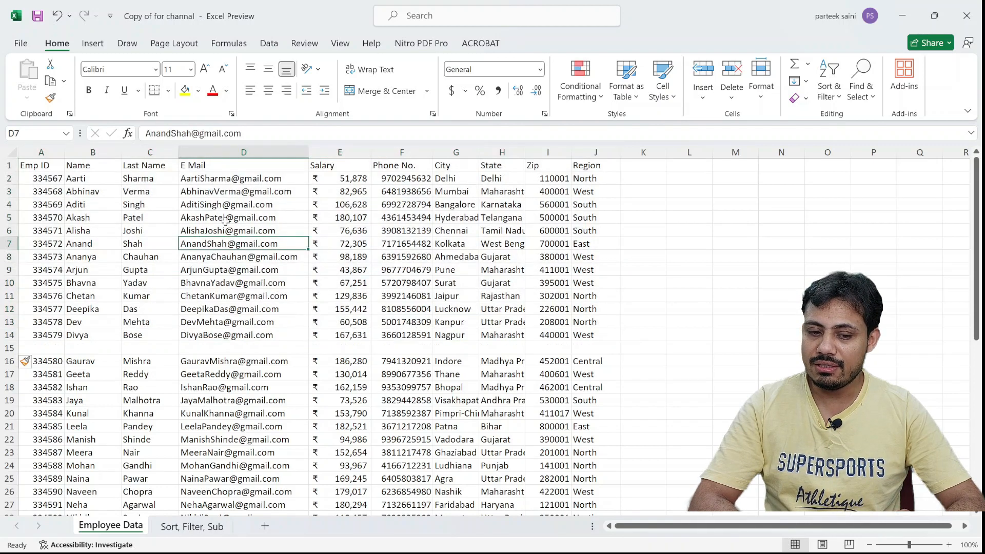
click(226, 221)
key(ctrl+a)
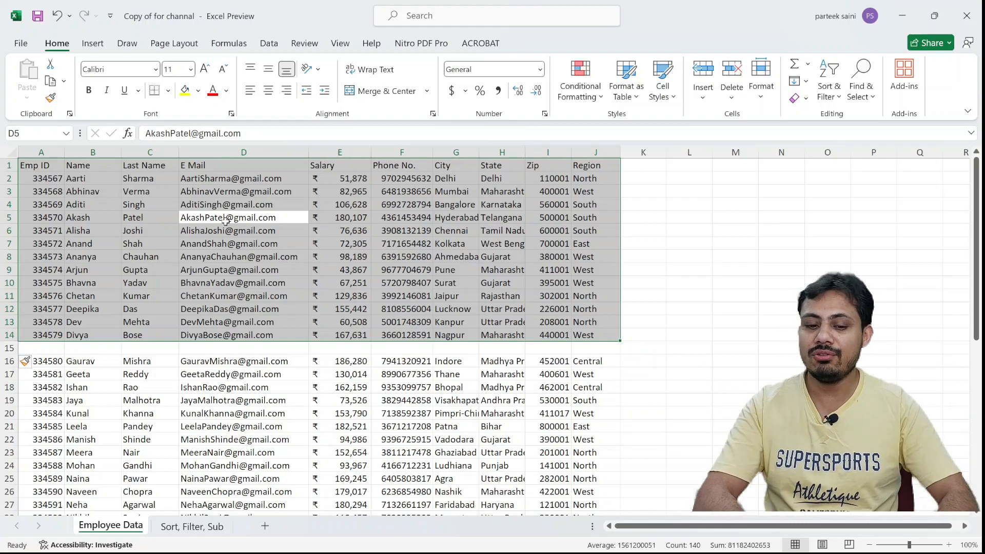
Insert a blank column before the City column, splitting the table after Phone No.
click(215, 216)
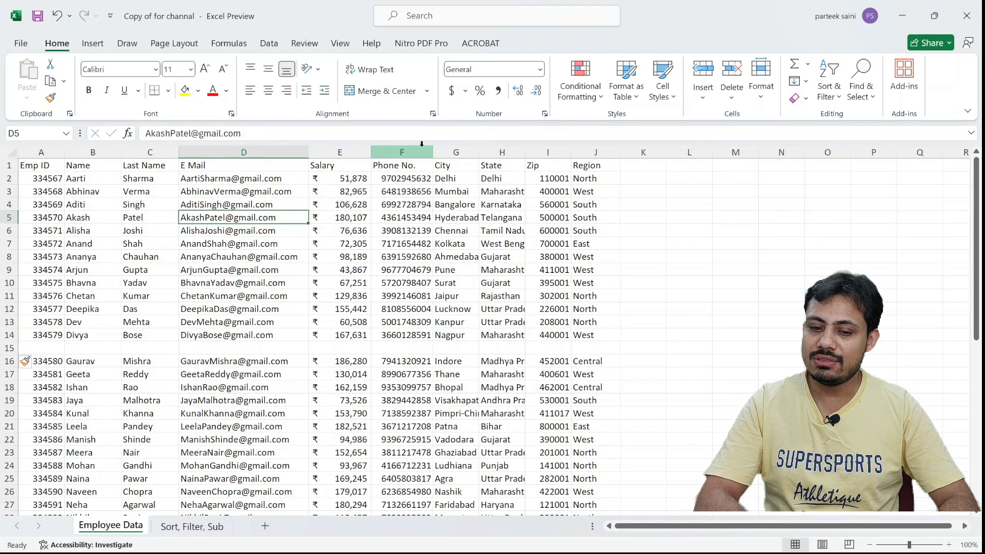
click(438, 241)
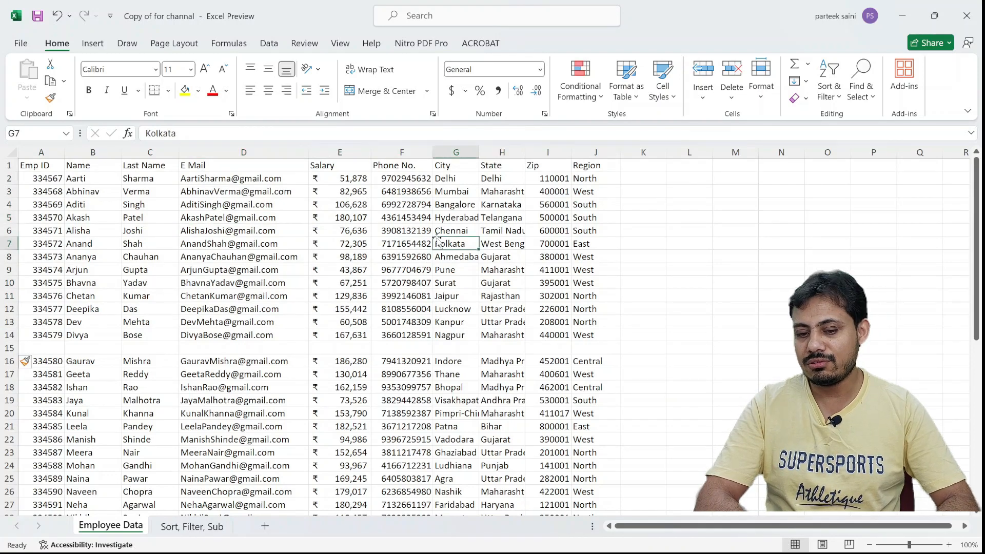
key(ctrl+space)
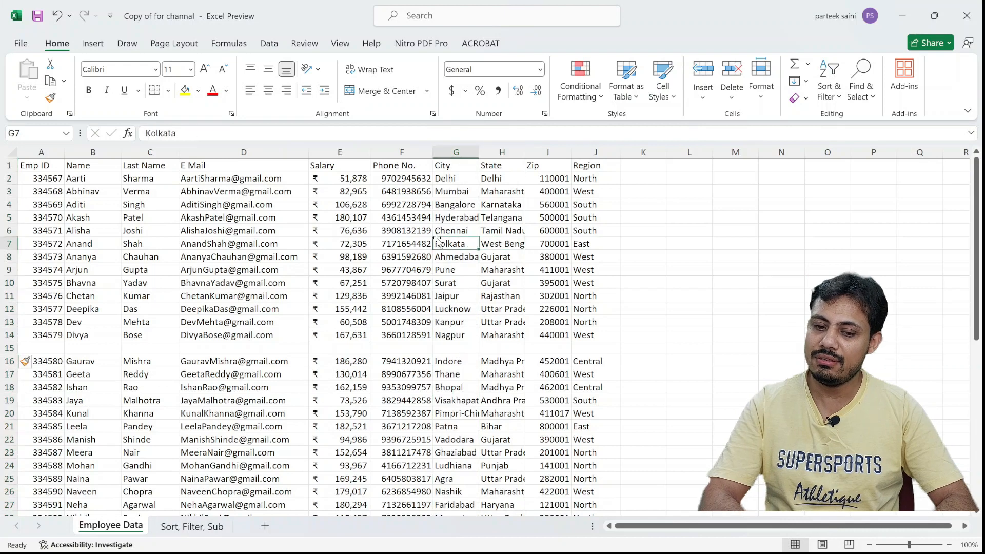
key(ctrl+shift+plus)
Select each of the four separated data blocks in turn, starting from cells B7, I6, I20 and D18.
key(Left)
key(Left)
key(Left)
key(Left)
key(Left)
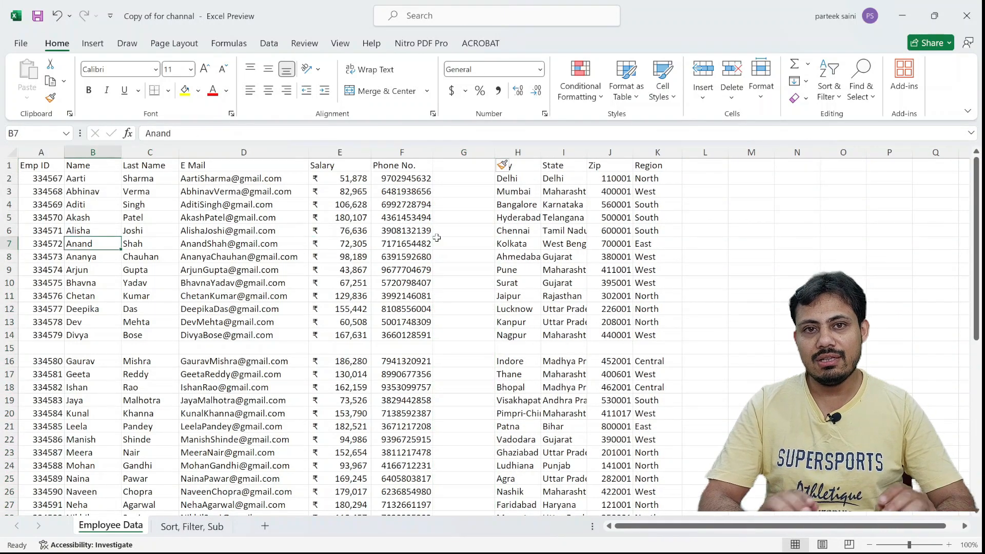
key(ctrl+a)
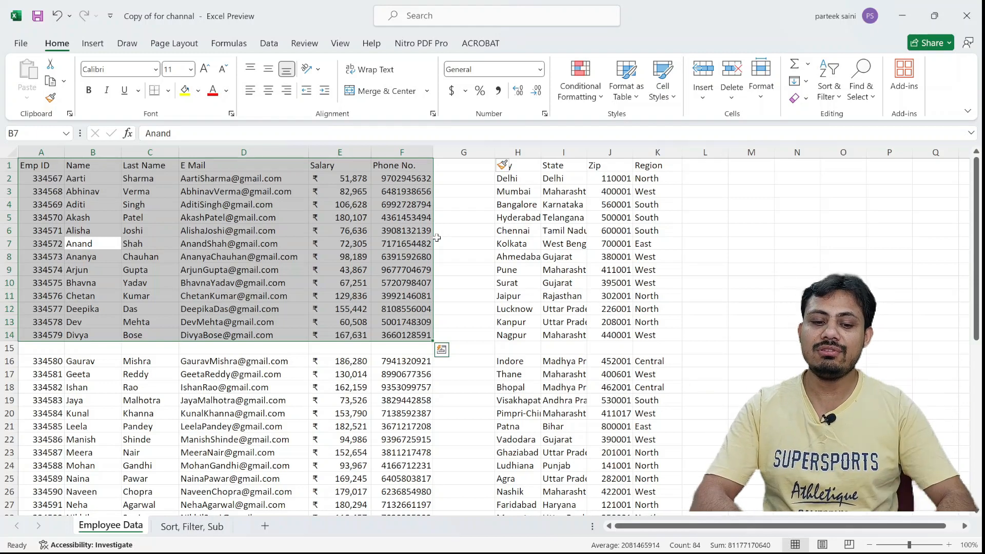
click(559, 232)
key(ctrl+a)
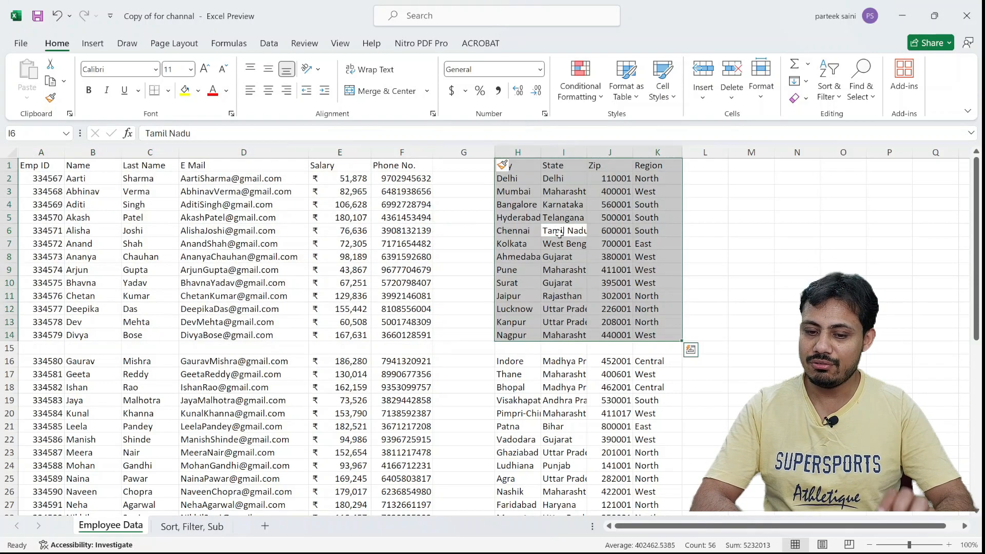
click(559, 412)
key(ctrl+a)
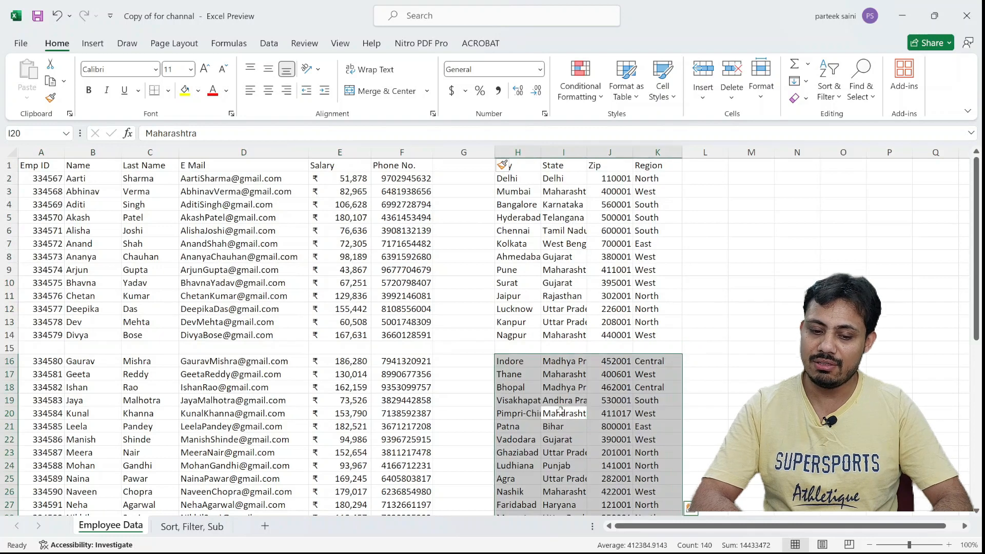
click(273, 390)
key(ctrl+a)
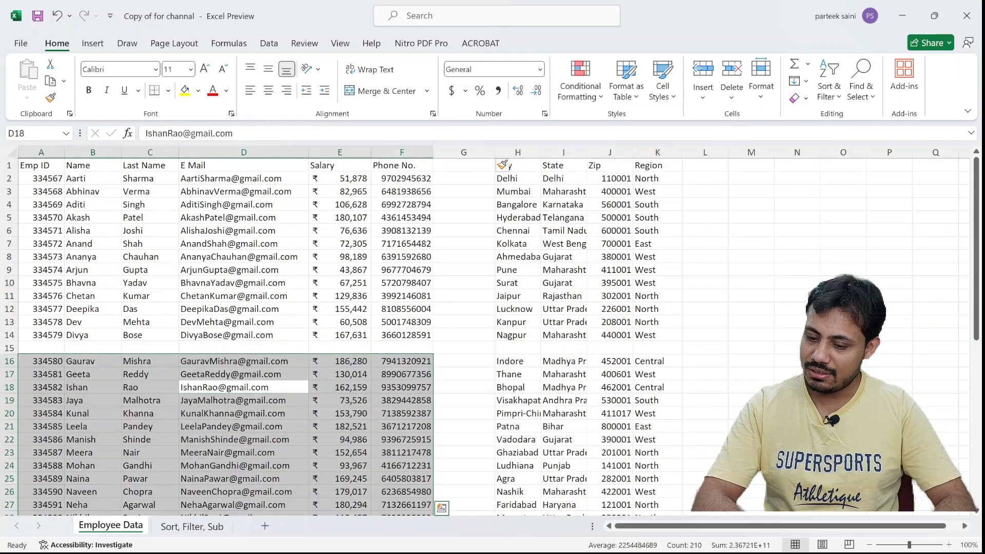
Switch the sheet to Page Break Preview and look over the separated data blocks.
click(847, 545)
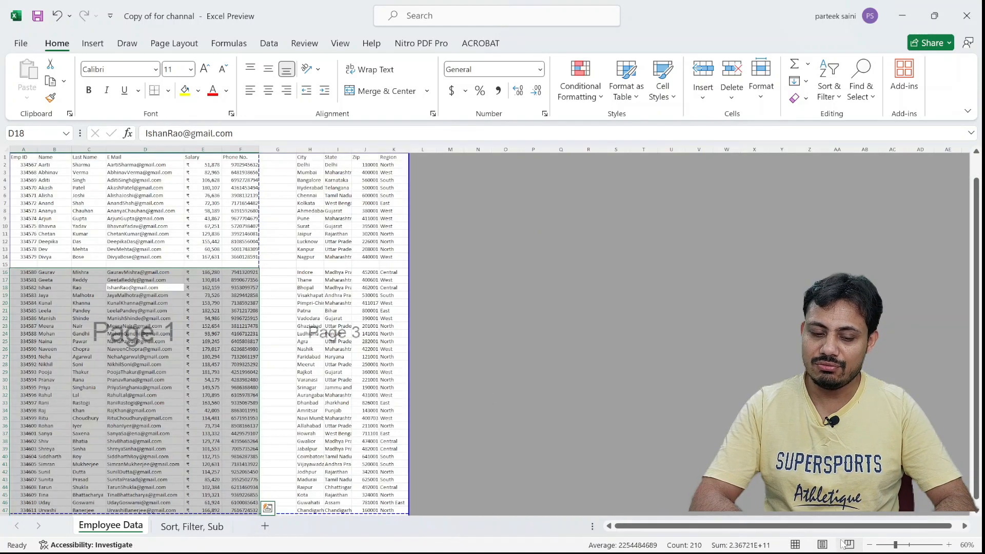
scroll(266, 374, down, 15)
scroll(266, 374, up, 15)
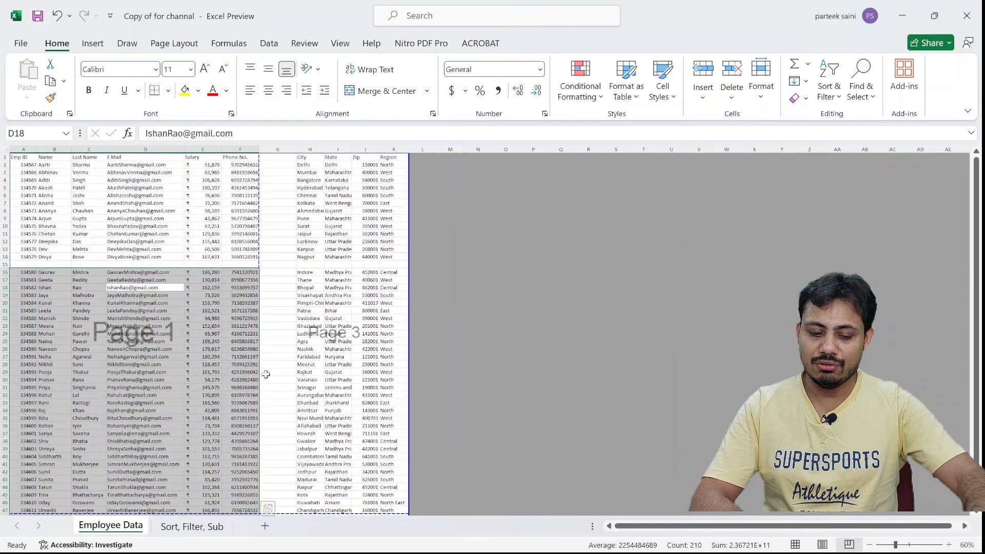
key(XF86AudioMute)
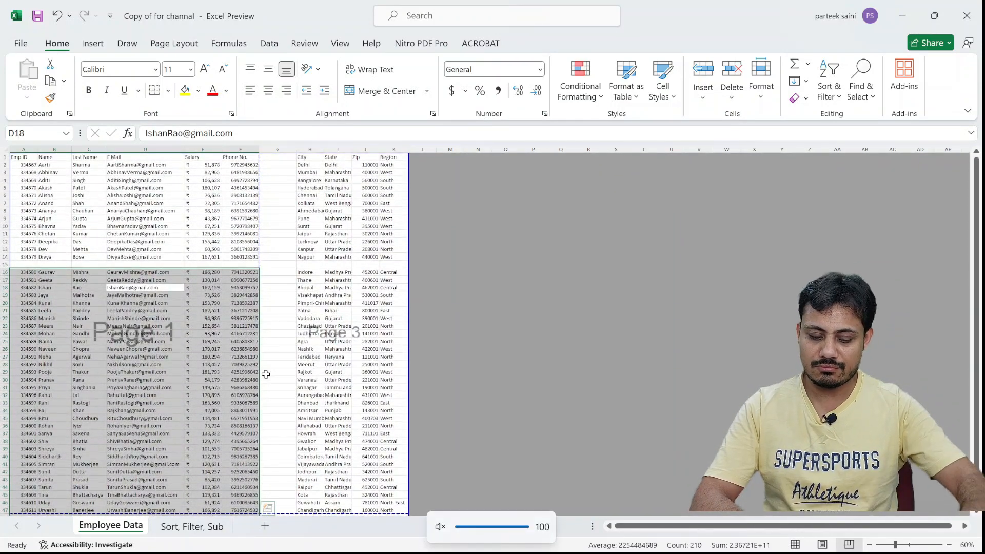
key(alt+Tab)
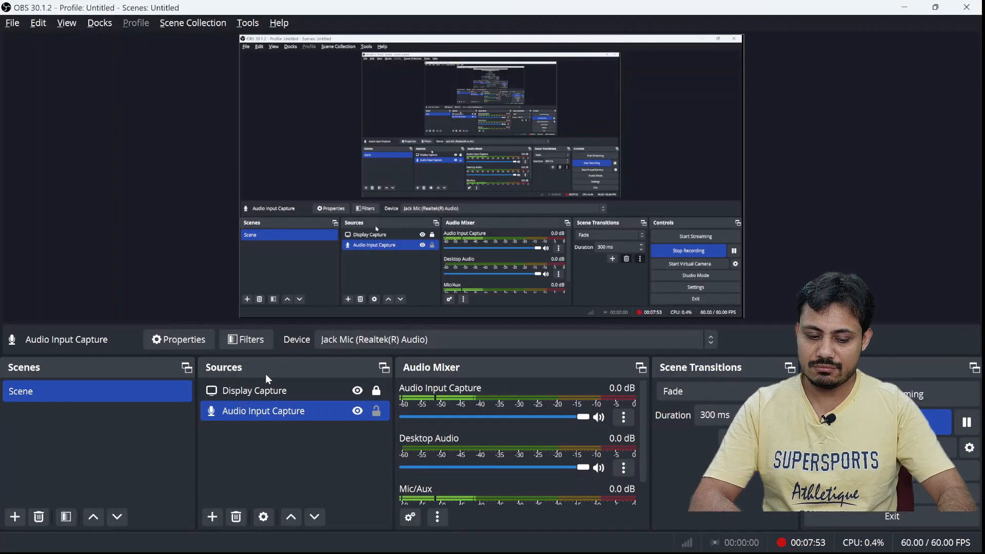
key(alt+Tab)
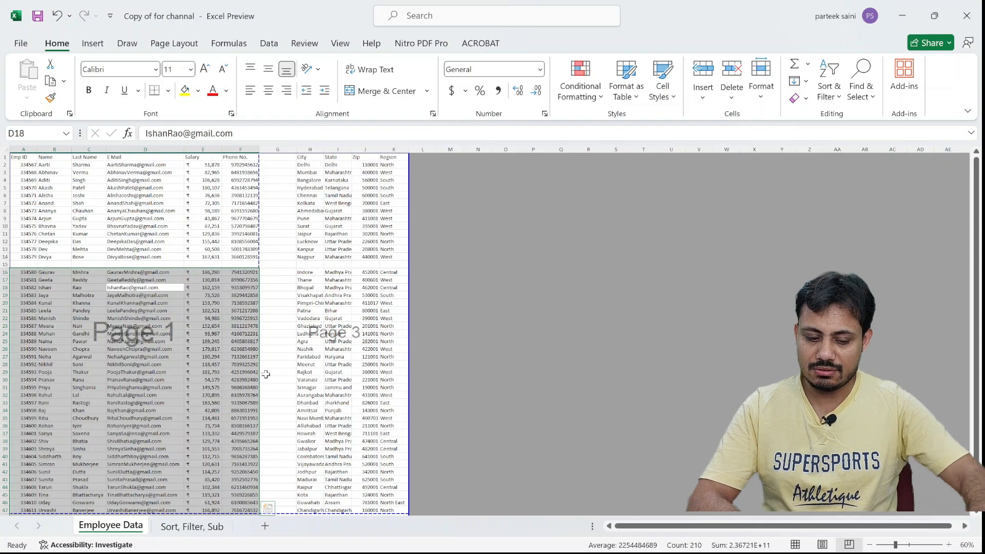
Show the sheet full-screen and select the lower City-to-Region block, H16:K50, starting from cell I36.
key(ctrl+shift+F1)
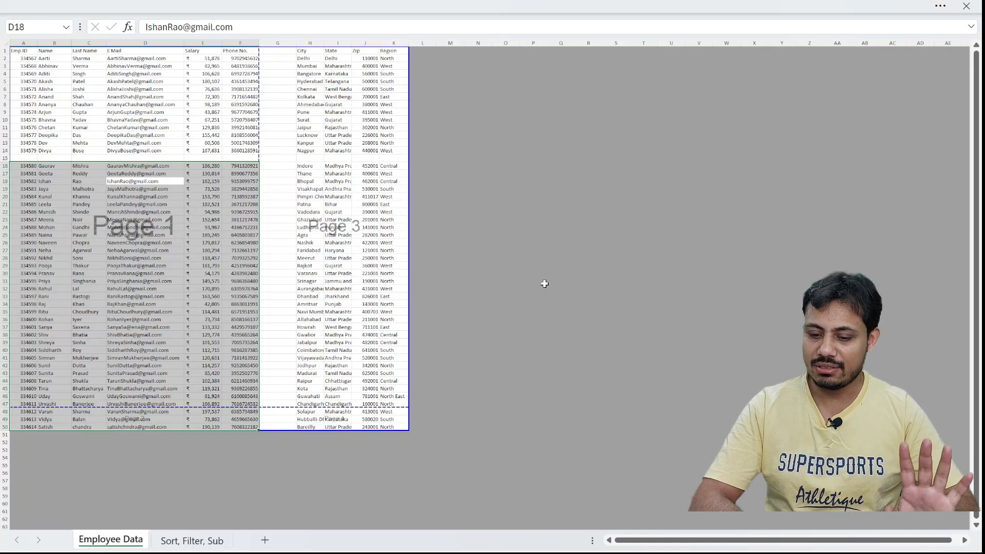
scroll(545, 283, up, 3)
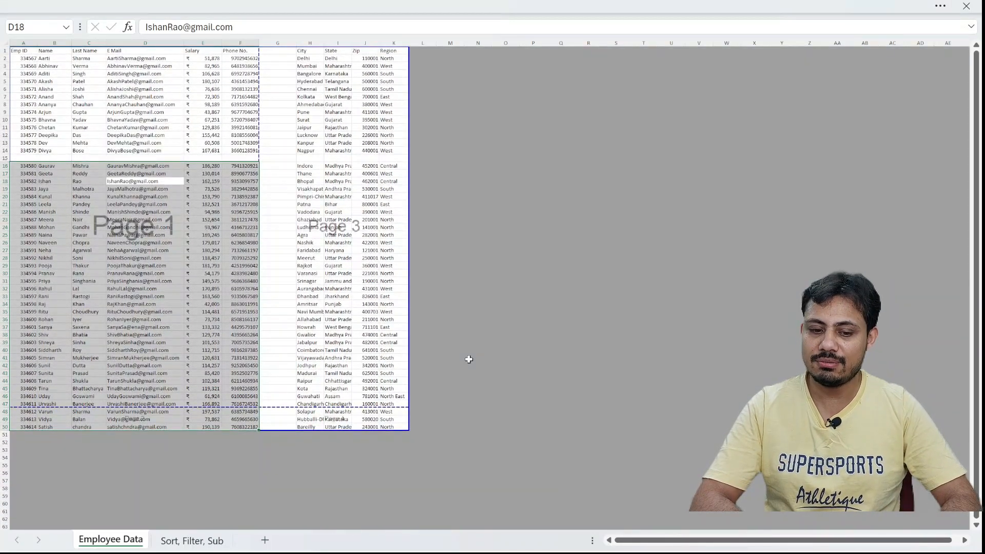
scroll(469, 359, up, 2)
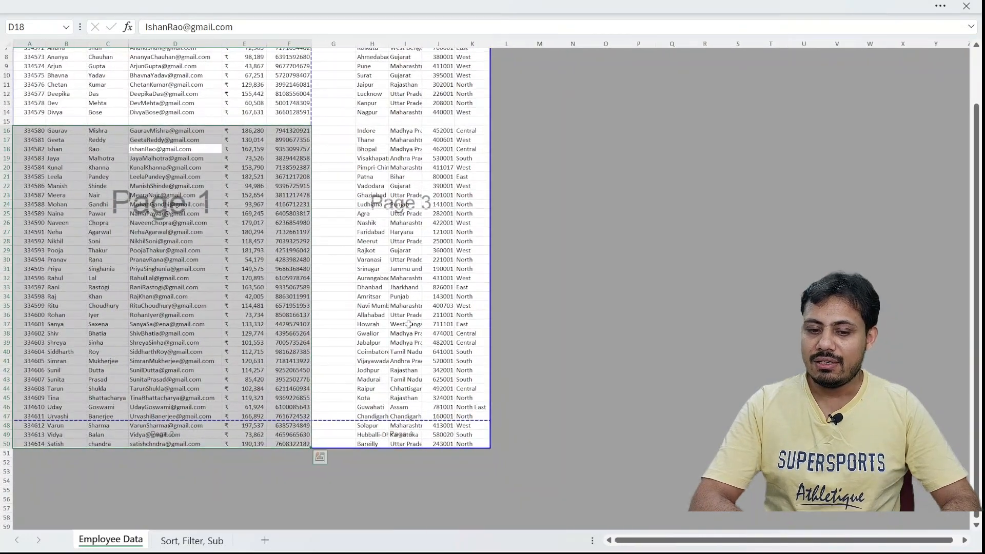
click(409, 316)
key(ctrl+a)
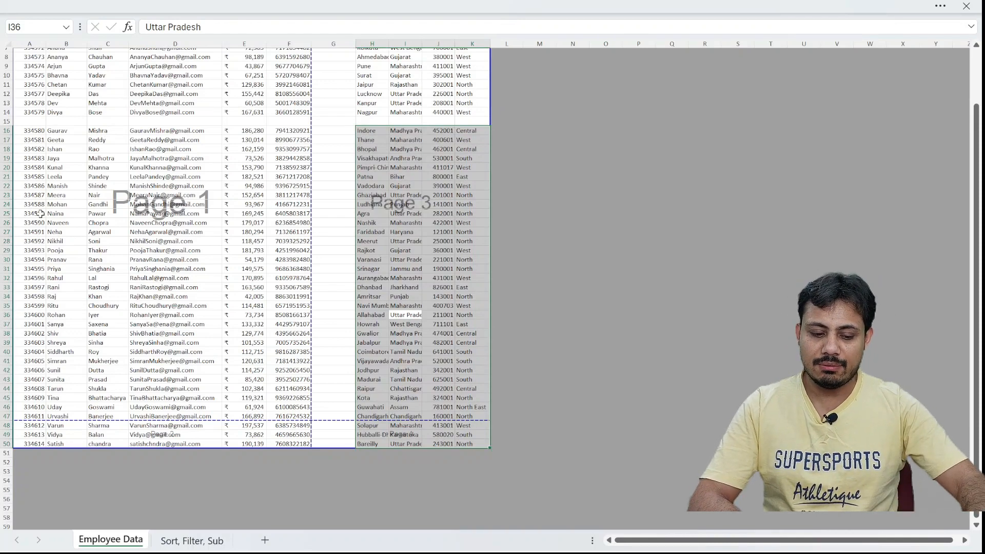
Leave the full-screen display, return to the upper records and zoom the sheet to 122%.
key(ctrl+shift+F1)
click(138, 281)
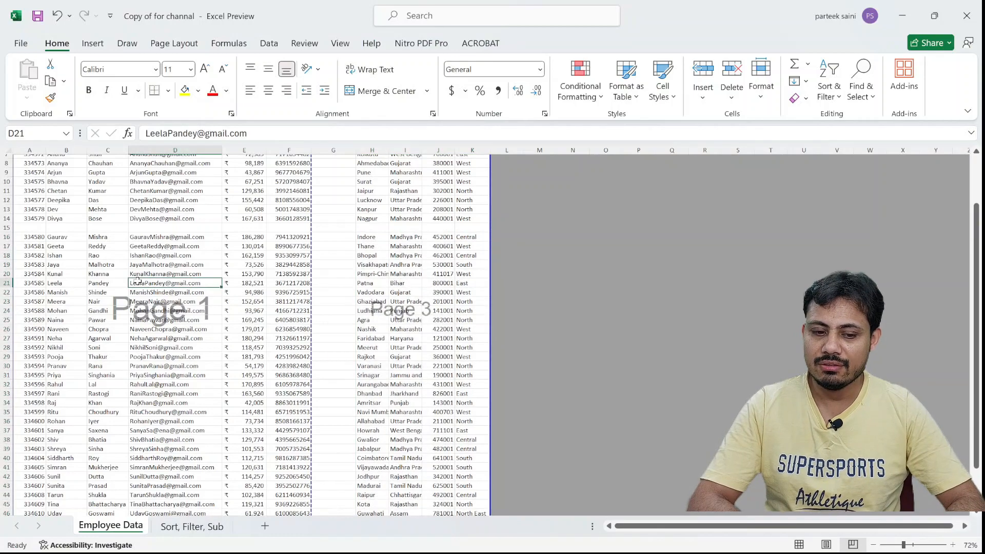
click(133, 181)
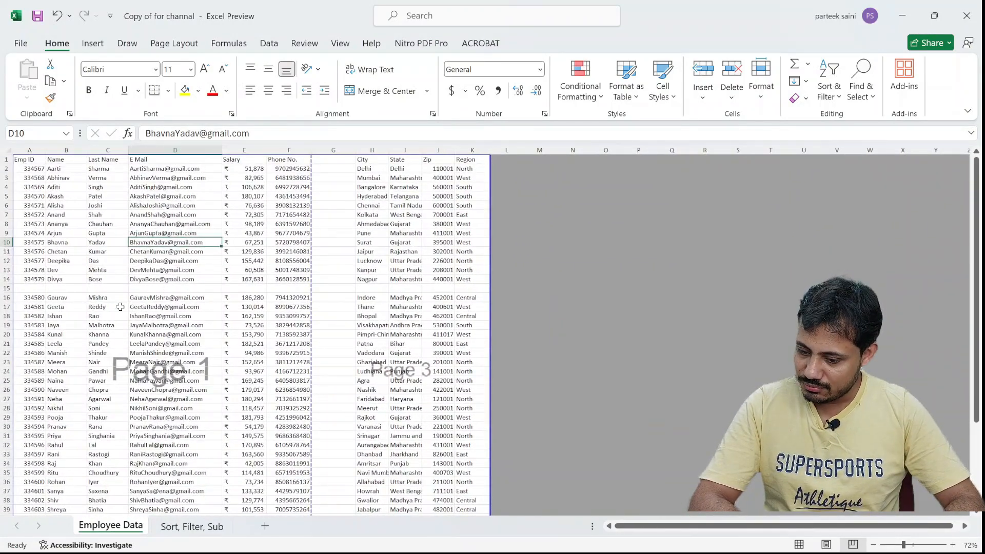
click(917, 548)
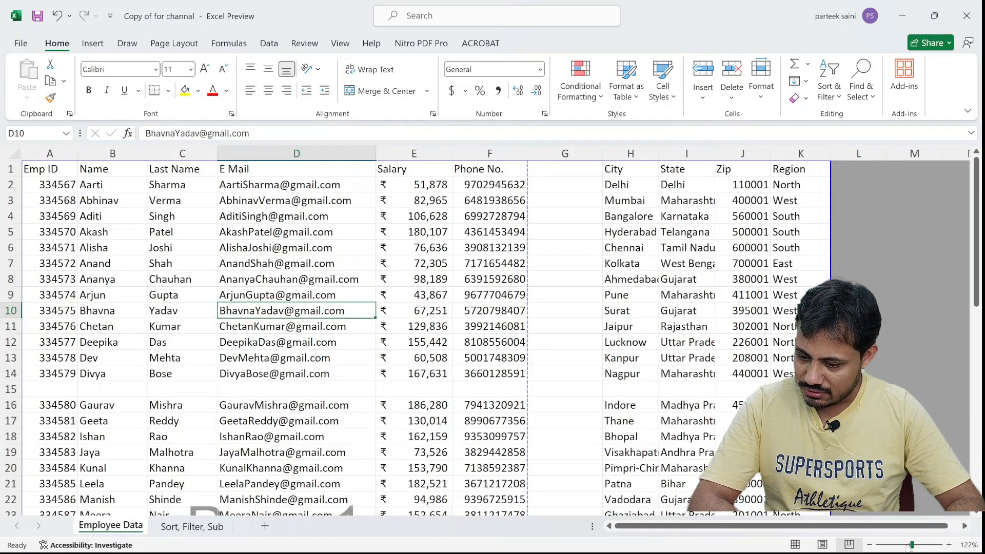
Sort the upper employee block by Last Name from A to Z and compare it with the rows below blank row 15.
click(429, 276)
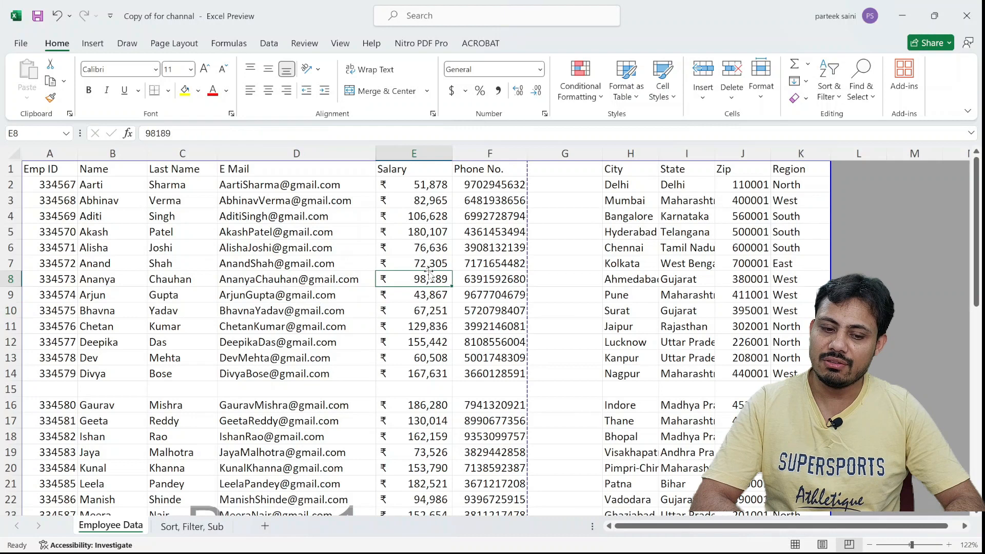
click(136, 199)
click(115, 251)
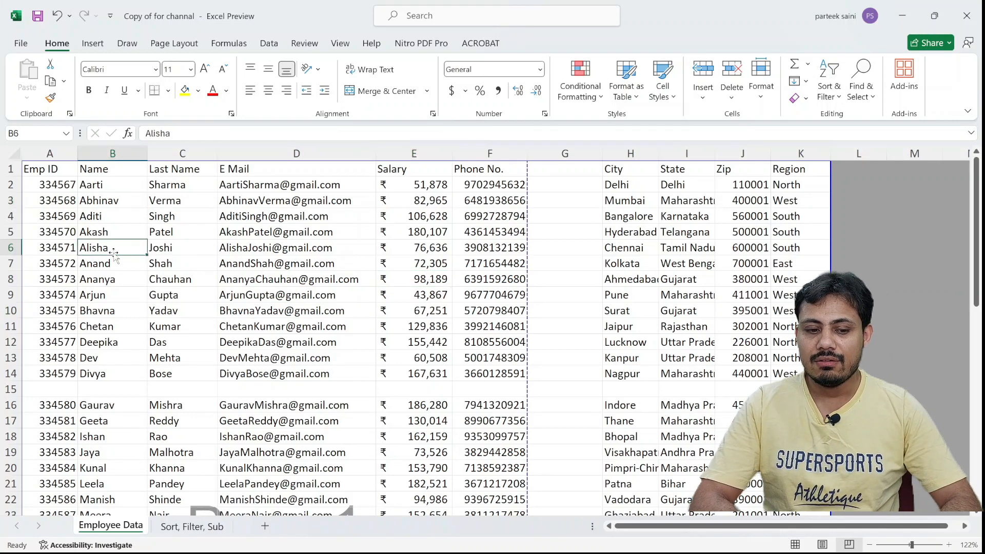
click(113, 173)
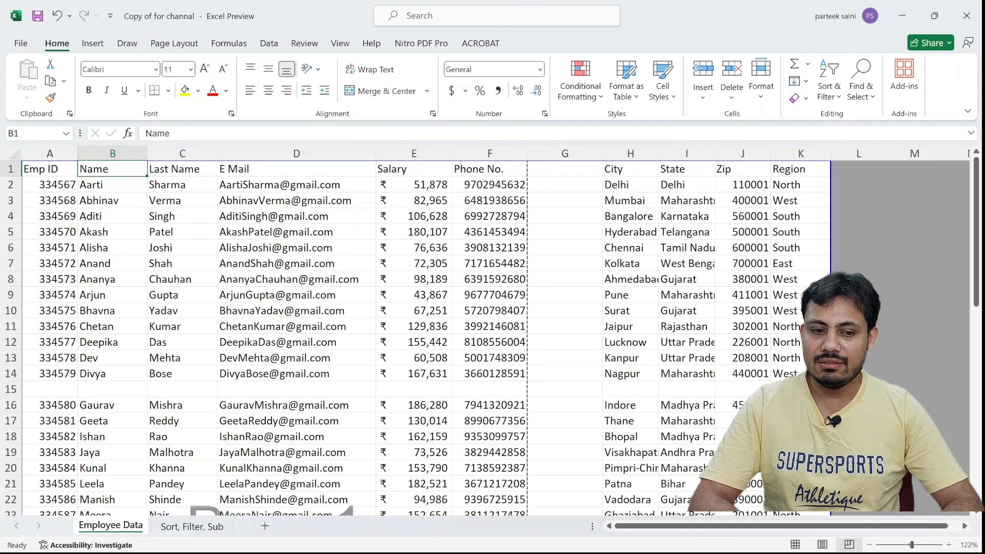
click(268, 45)
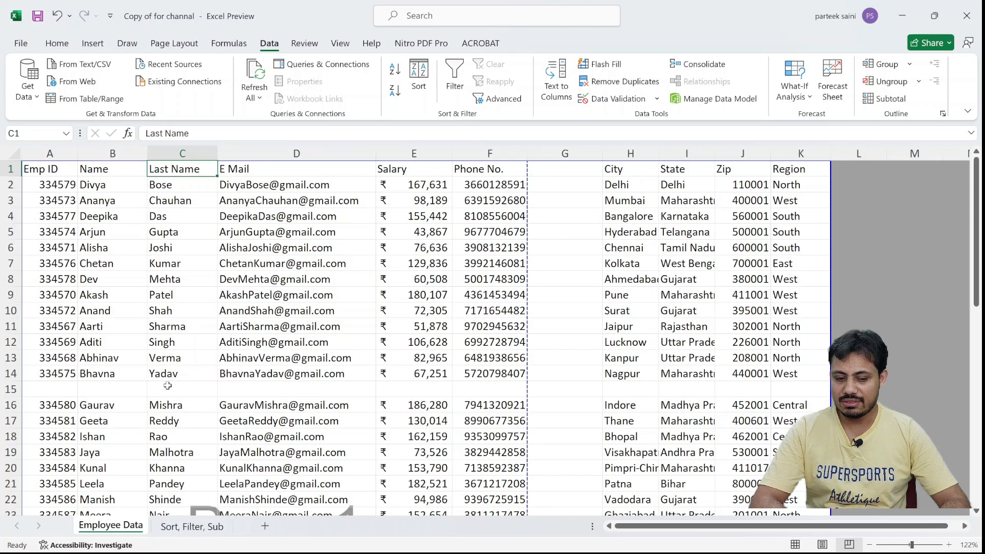
scroll(167, 418, down, 1)
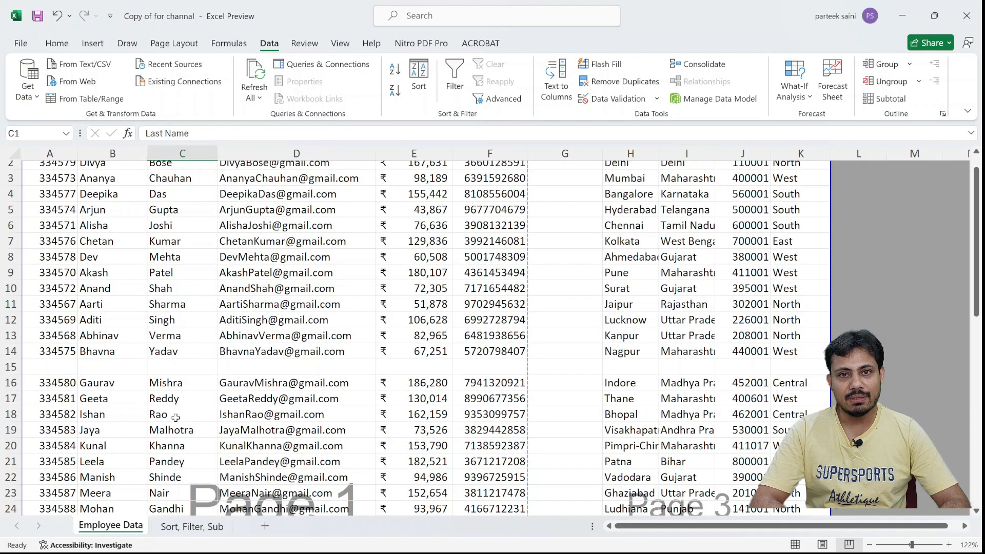
scroll(176, 417, up, 1)
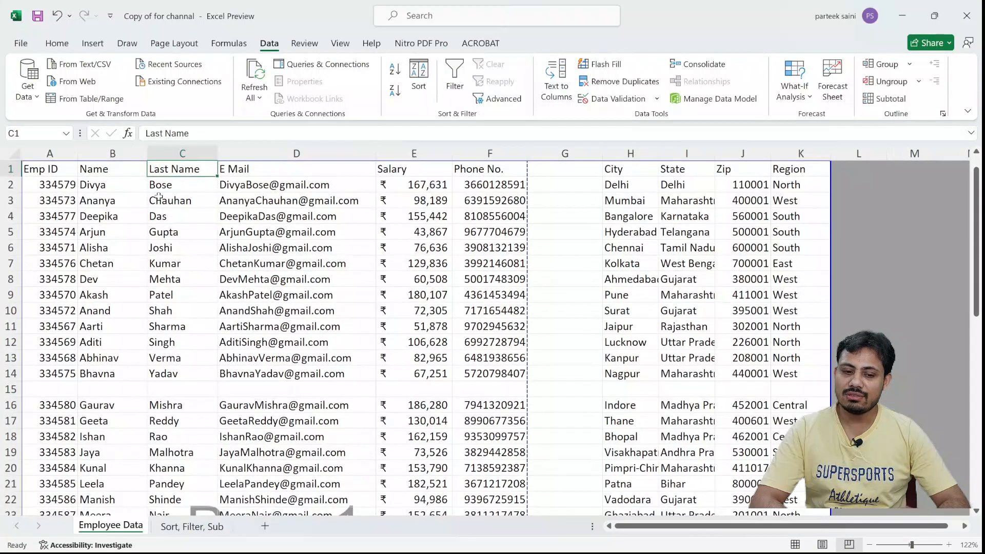
Undo the Last Name sort.
click(159, 198)
key(ctrl+z)
click(159, 197)
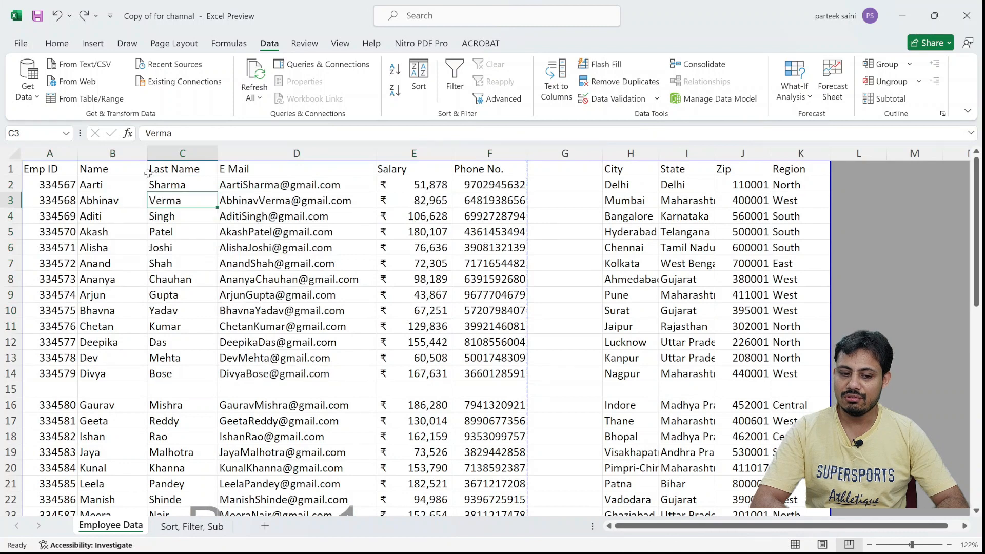
Add filters to the whole header row 1.
click(139, 166)
key(shift+space)
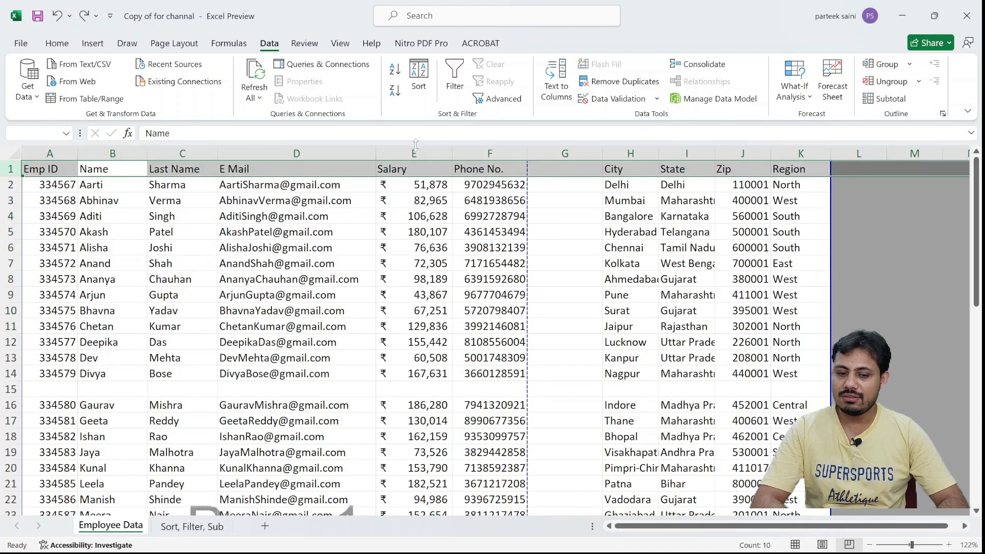
click(455, 77)
click(150, 261)
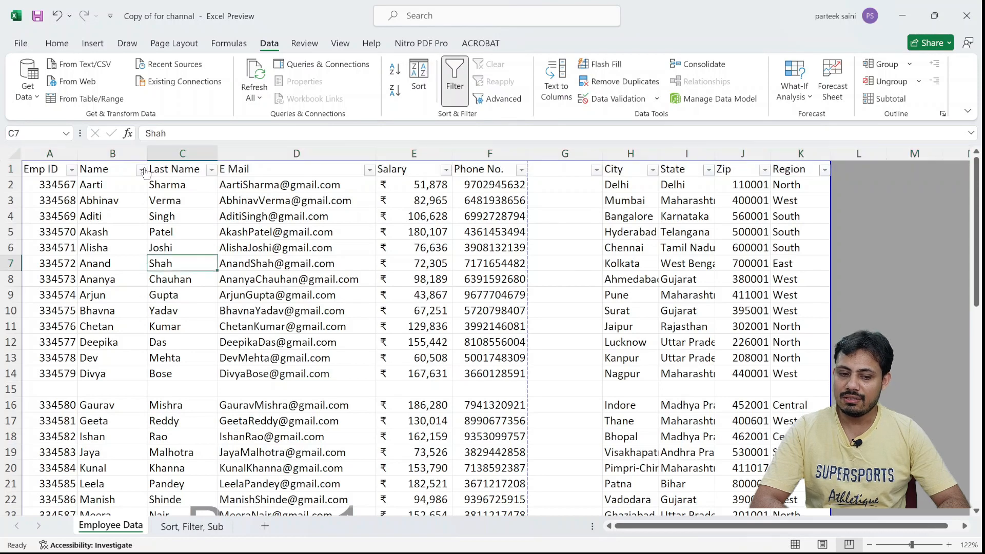
Check which entries the Name column's filter list offers and compare them with cells B2:B14.
click(140, 169)
scroll(101, 401, down, 1)
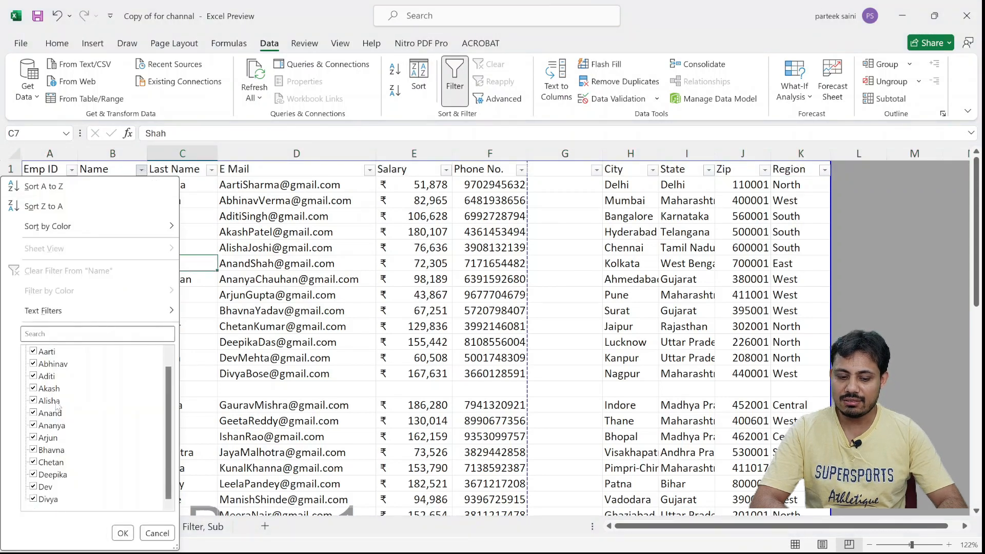
key(Escape)
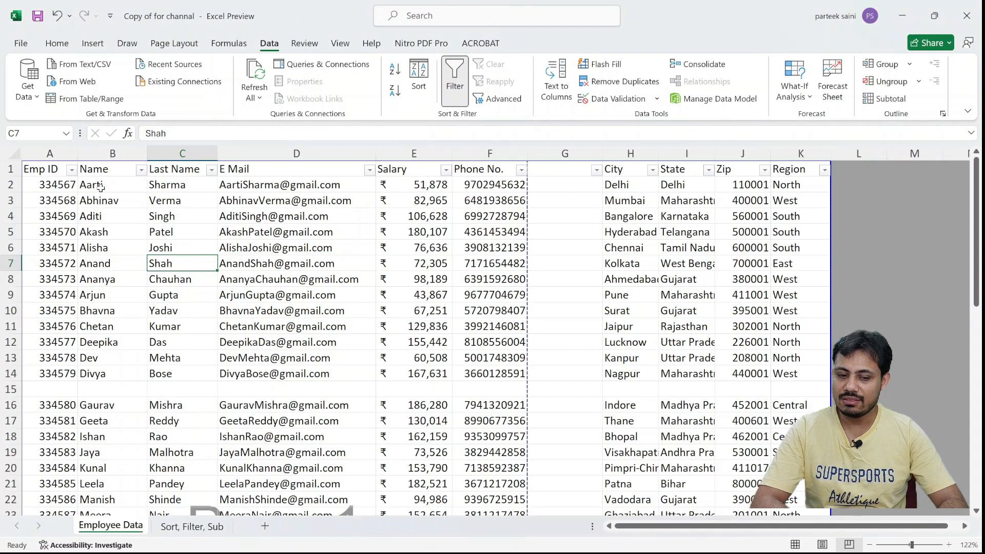
drag(101, 188, 90, 374)
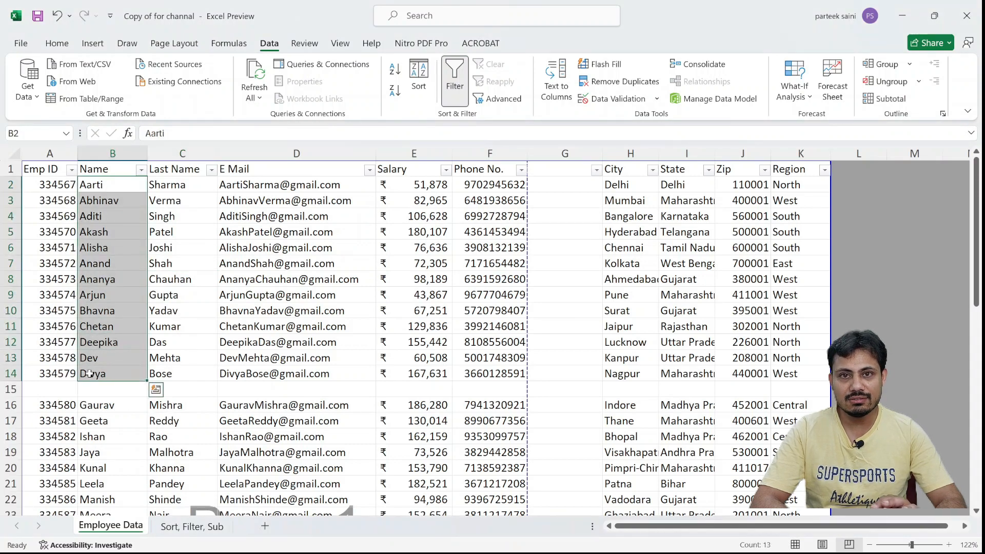
click(221, 356)
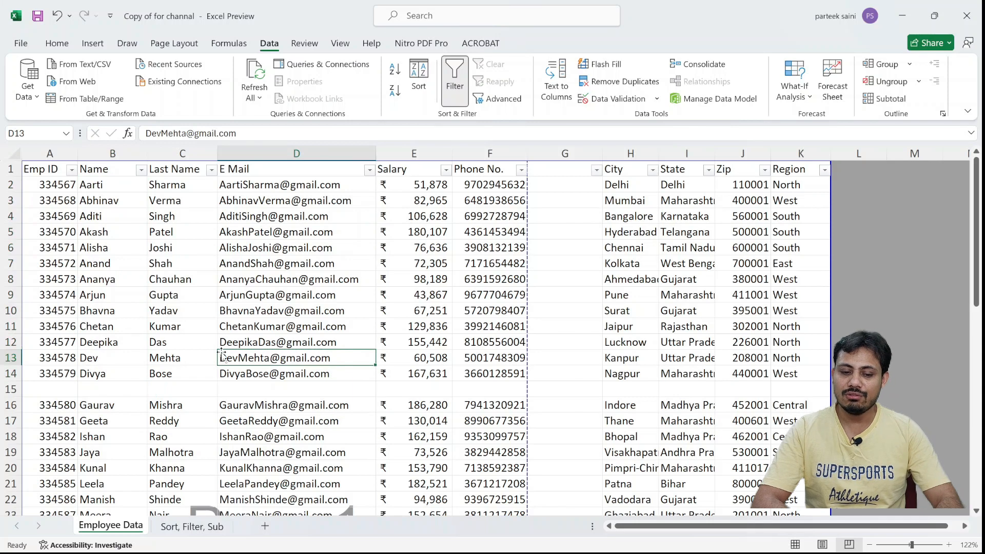
Delete the blank row 15 and the blank column G from the employee data.
click(137, 402)
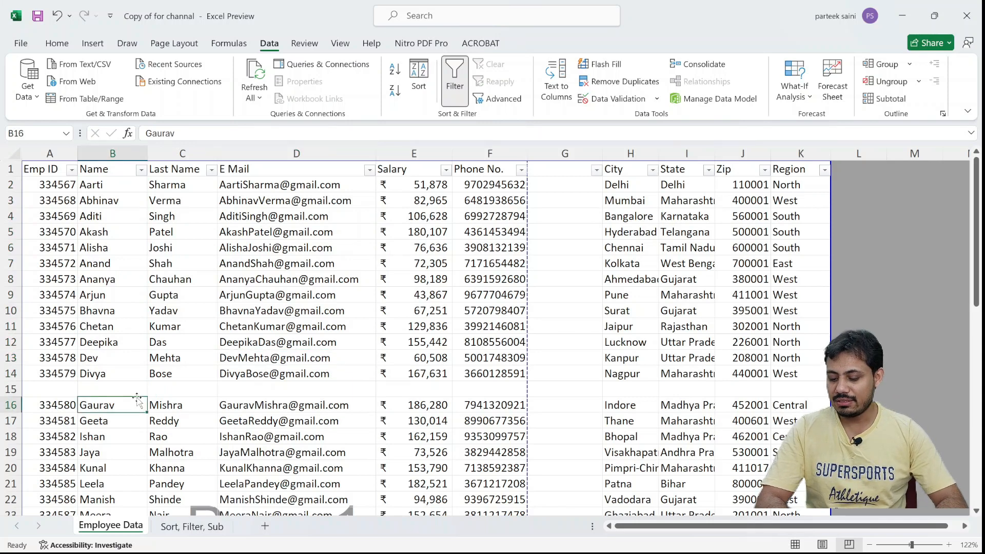
key(Up)
key(shift+space)
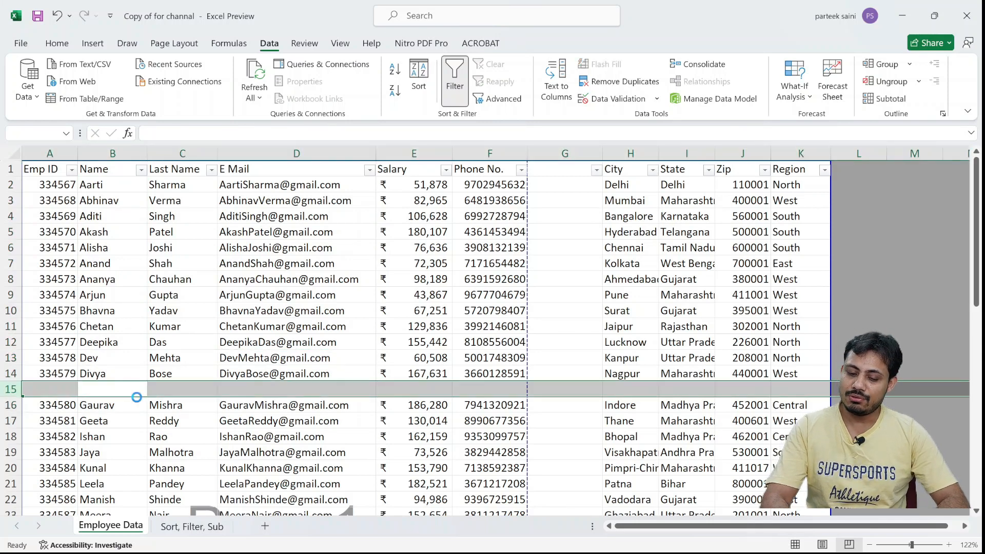
key(ctrl+minus)
click(555, 152)
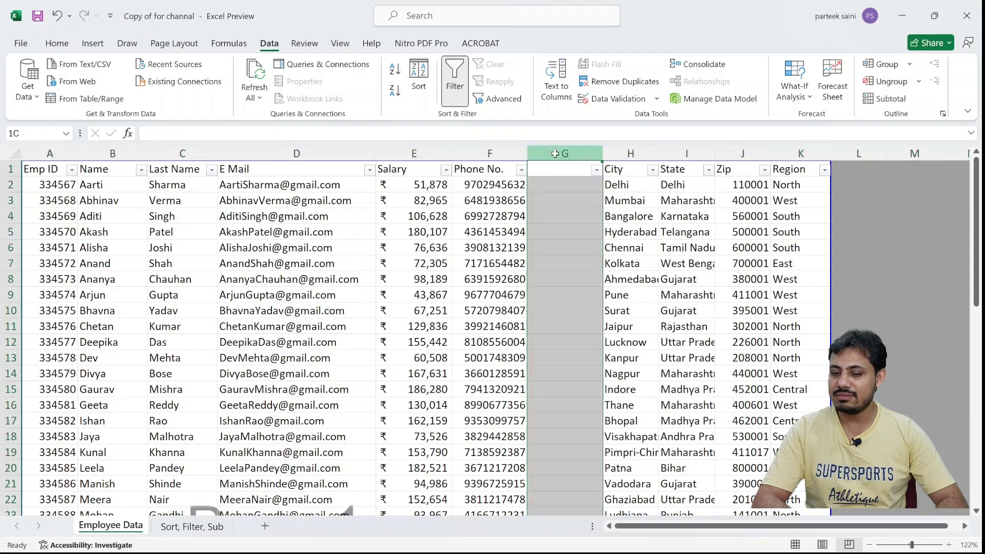
key(ctrl+minus)
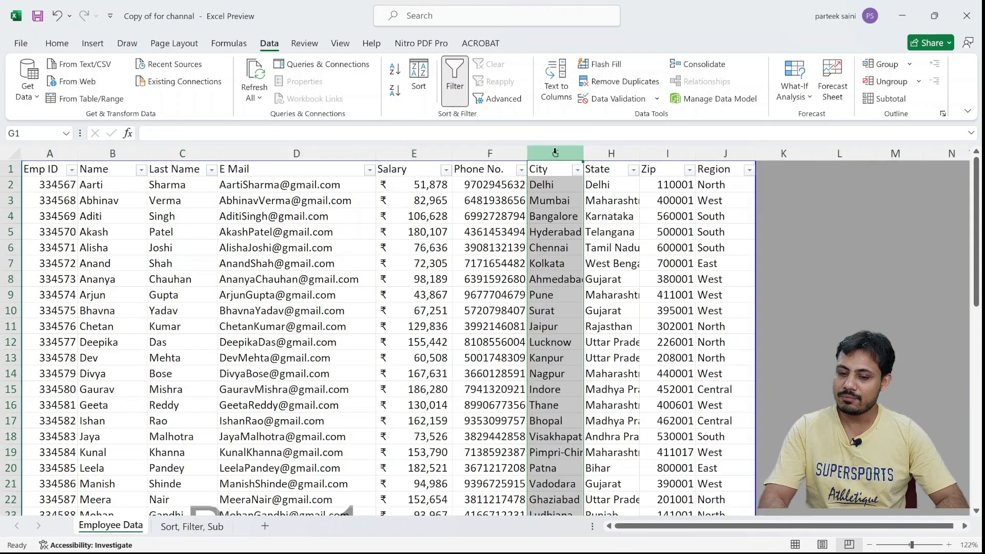
click(465, 251)
click(243, 242)
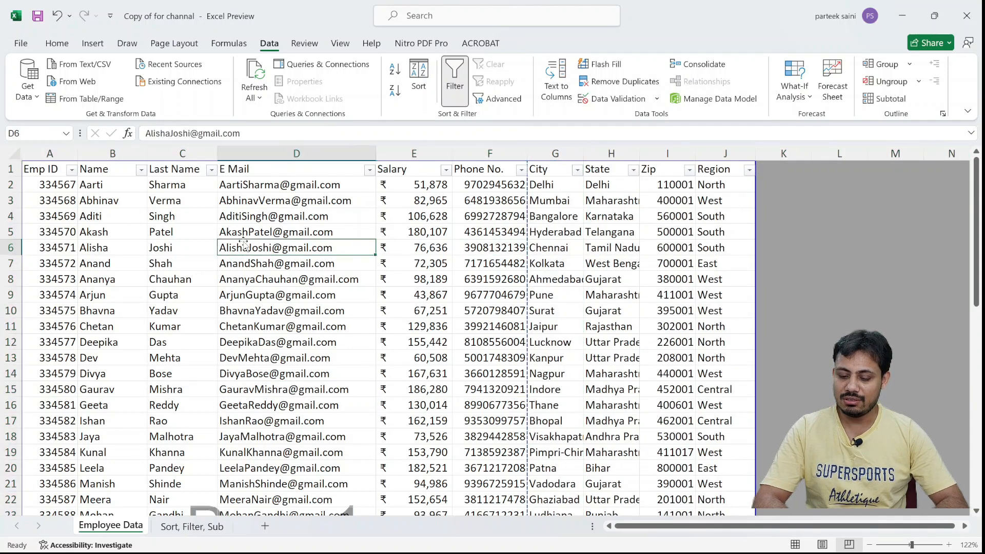
Remove the filters from the whole header row 1 and look over the joined employee table.
click(281, 166)
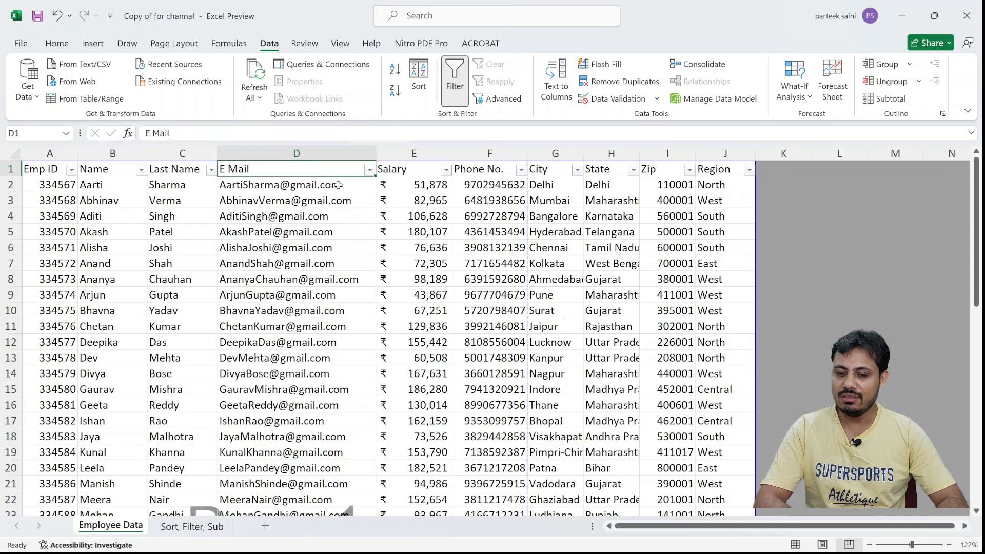
key(shift+space)
click(456, 87)
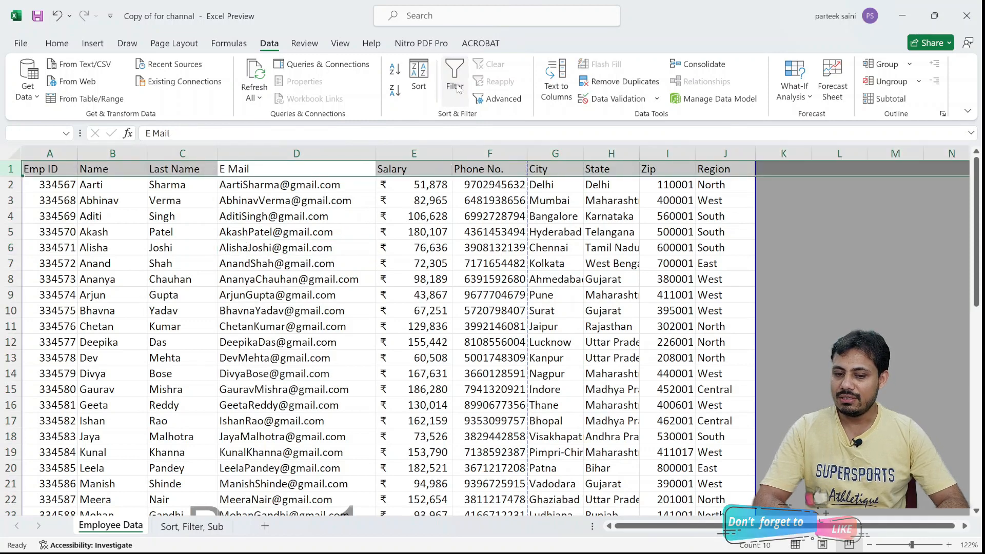
click(326, 218)
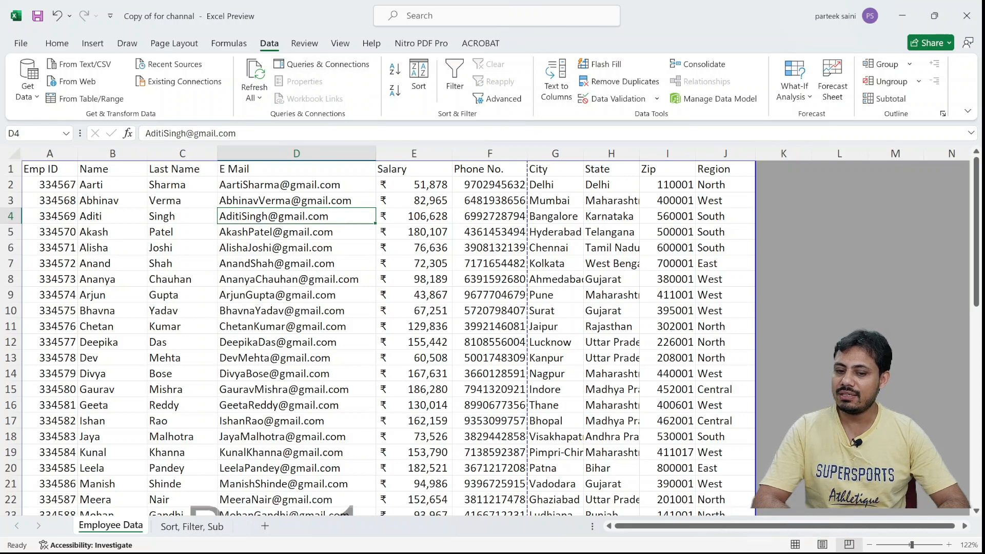
click(249, 190)
scroll(264, 298, down, 10)
scroll(263, 299, up, 10)
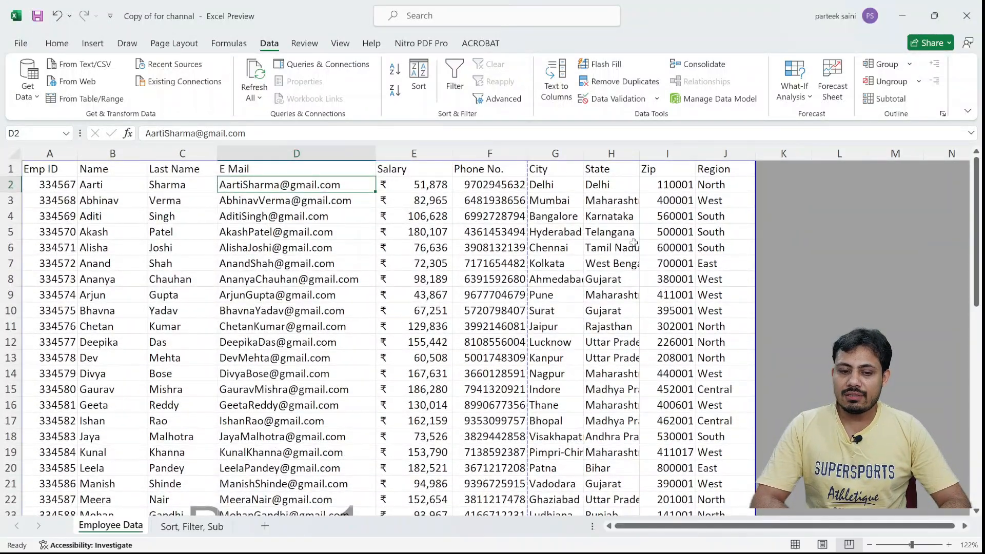
Change the worksheet from Page Break Preview to Normal view.
click(339, 45)
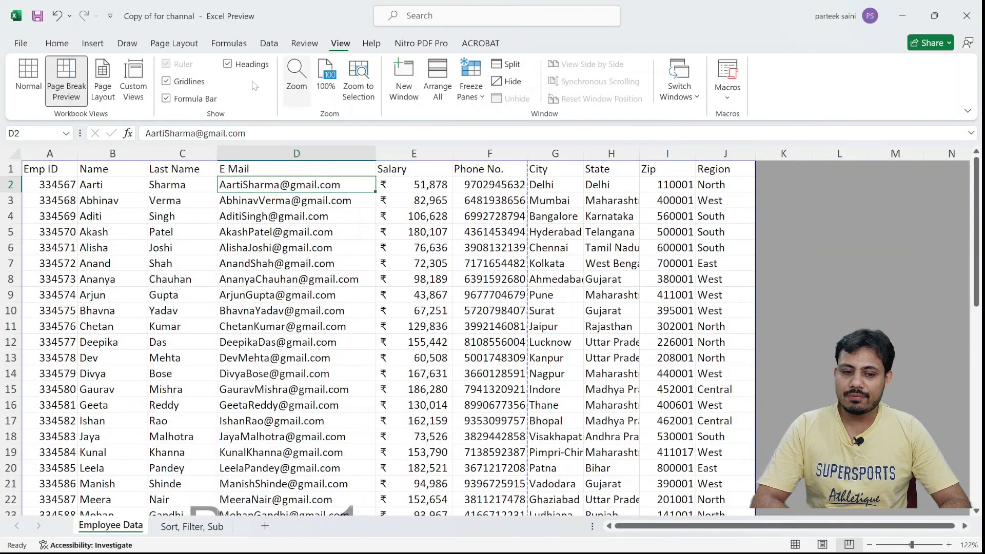
click(28, 79)
click(214, 289)
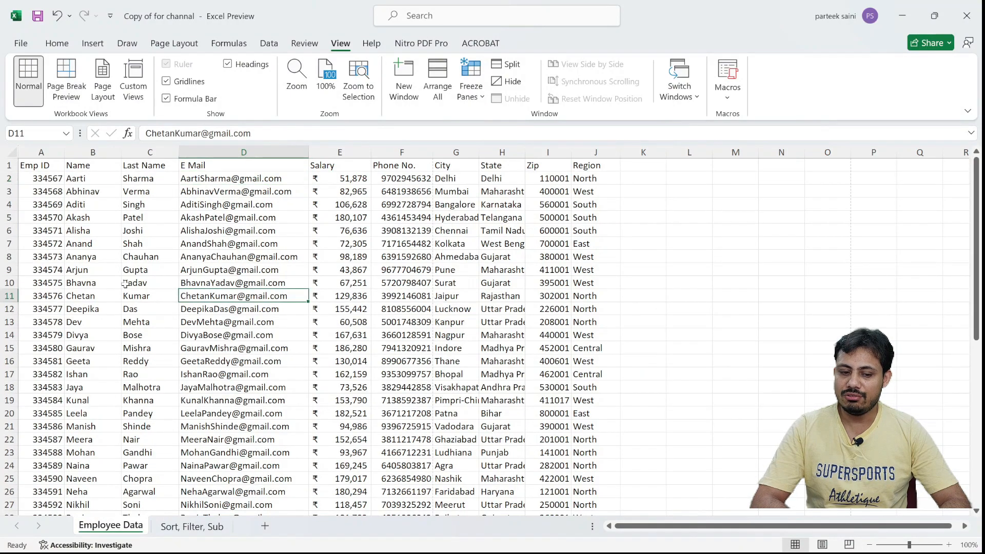
Switch to the PowerPoint slide "Working with Excel Datasets" to review its topics and return to the Excel workbook.
key(alt+Tab)
key(alt+Tab)
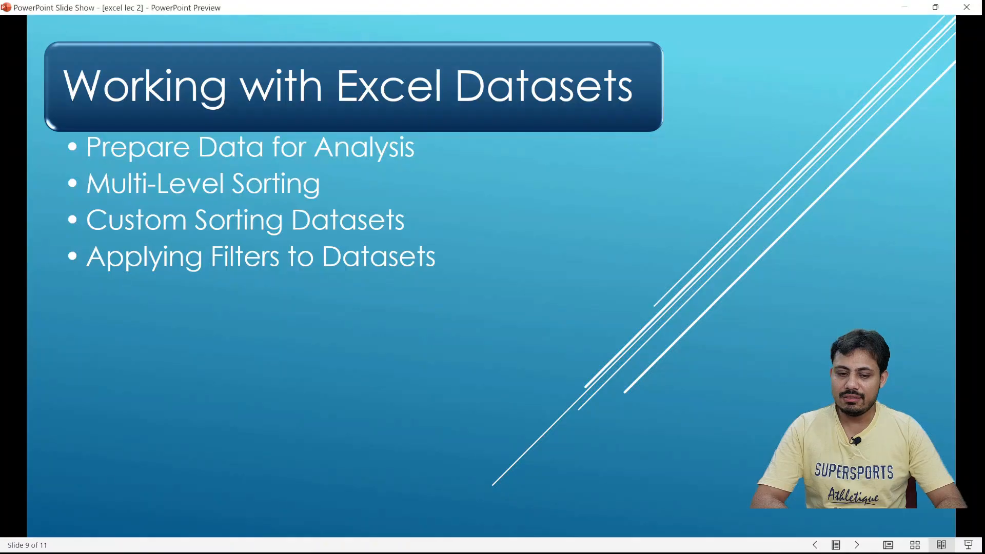
key(alt+Tab)
click(318, 398)
click(119, 208)
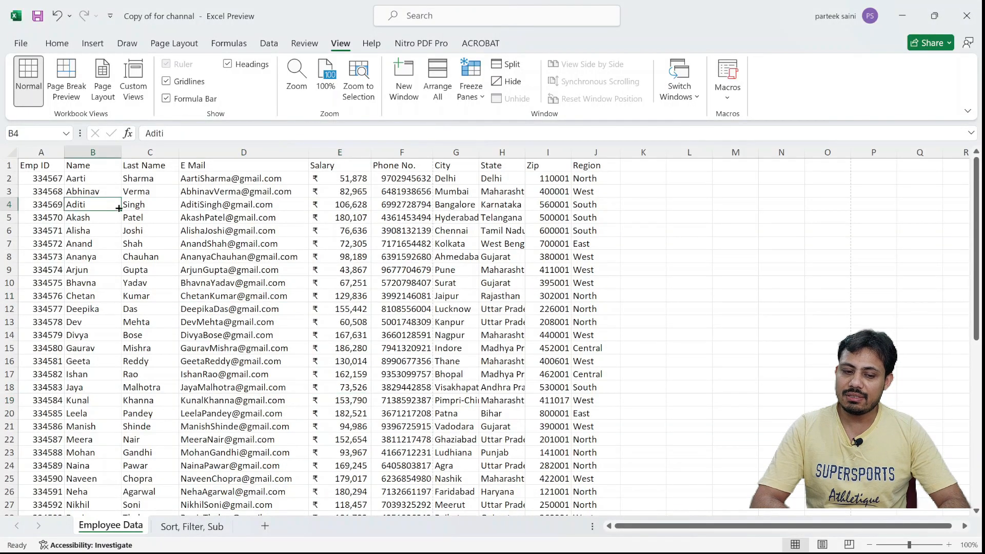
Examine the order of the entries in the Name column from header B1 to the last record in row 49.
click(94, 192)
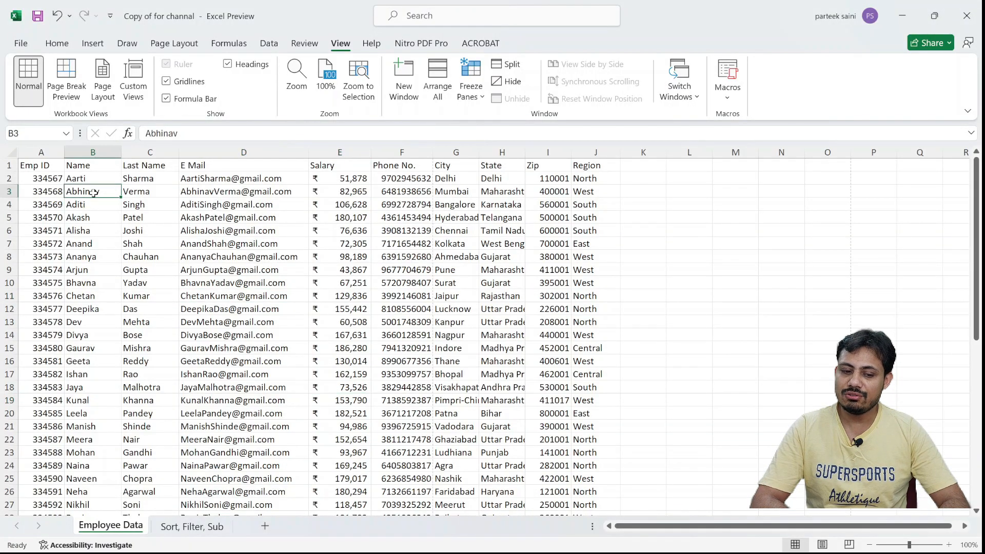
click(82, 167)
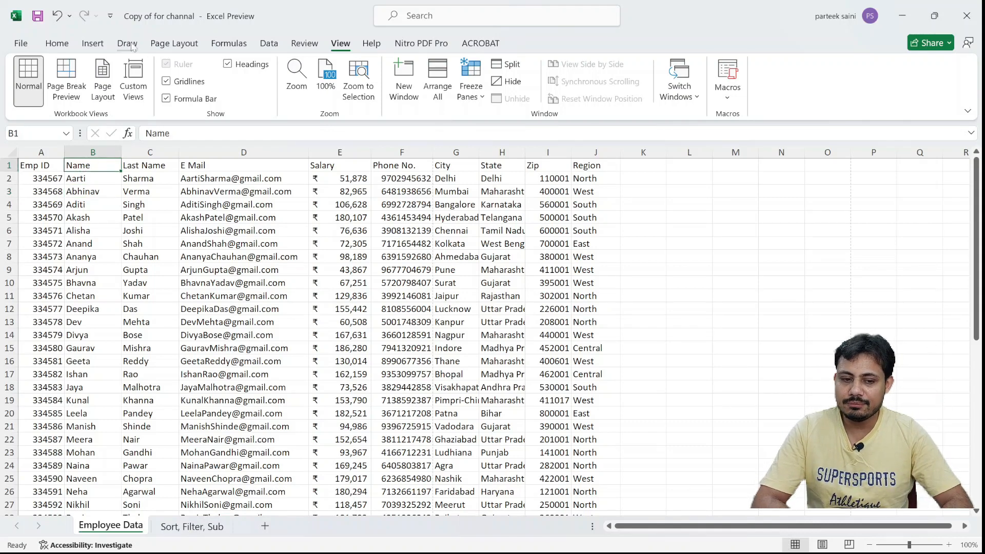
click(270, 46)
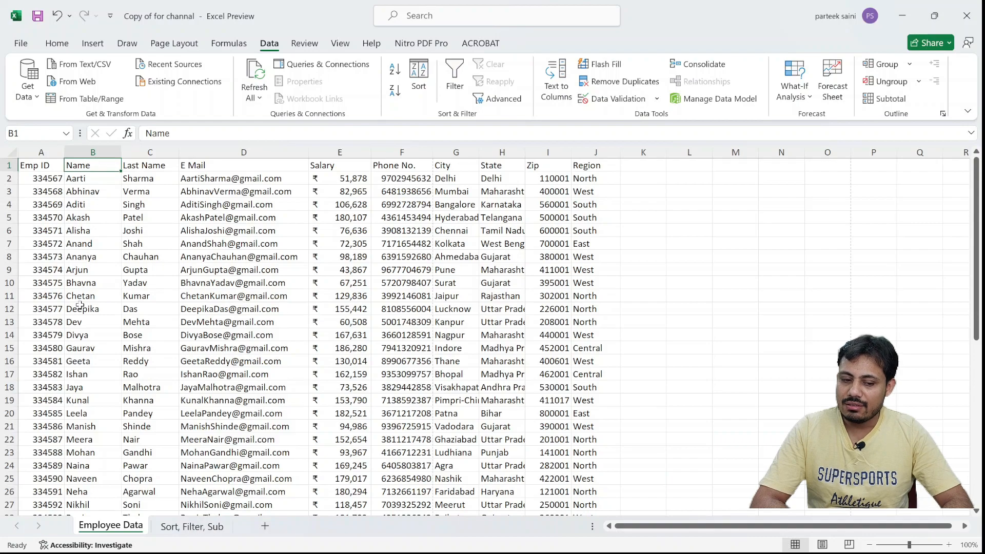
scroll(80, 305, down, 11)
scroll(80, 305, down, 1)
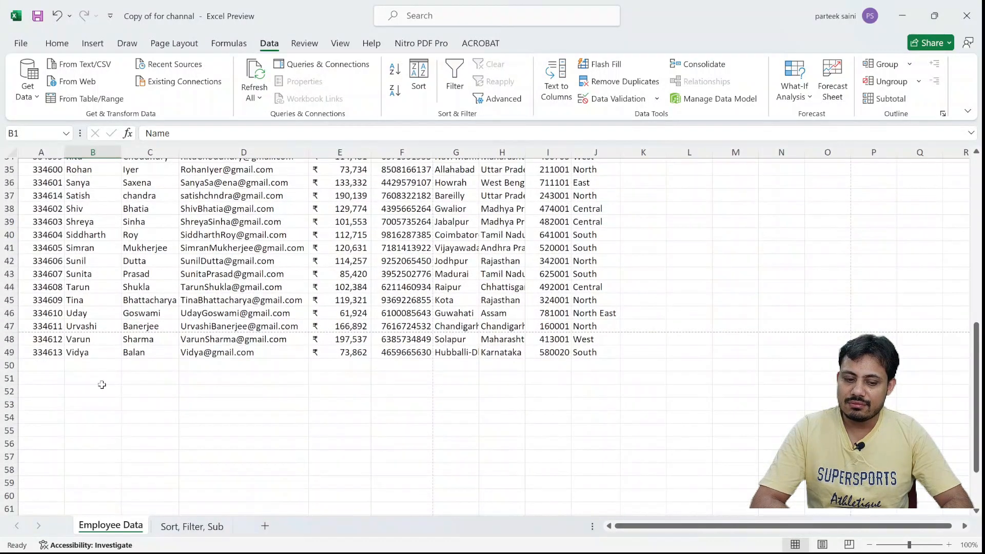
click(76, 354)
scroll(76, 354, up, 7)
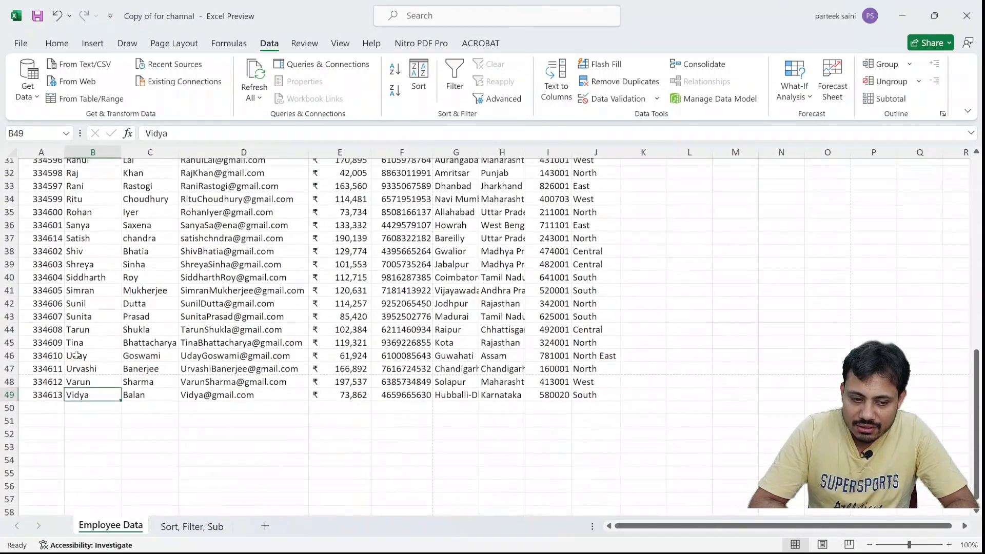
scroll(76, 354, up, 4)
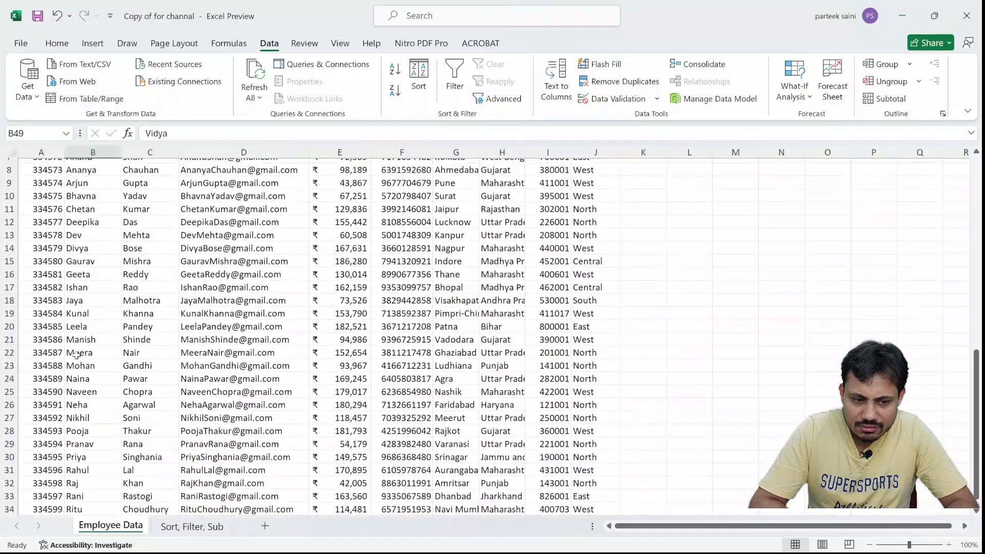
scroll(76, 354, down, 4)
scroll(76, 354, down, 6)
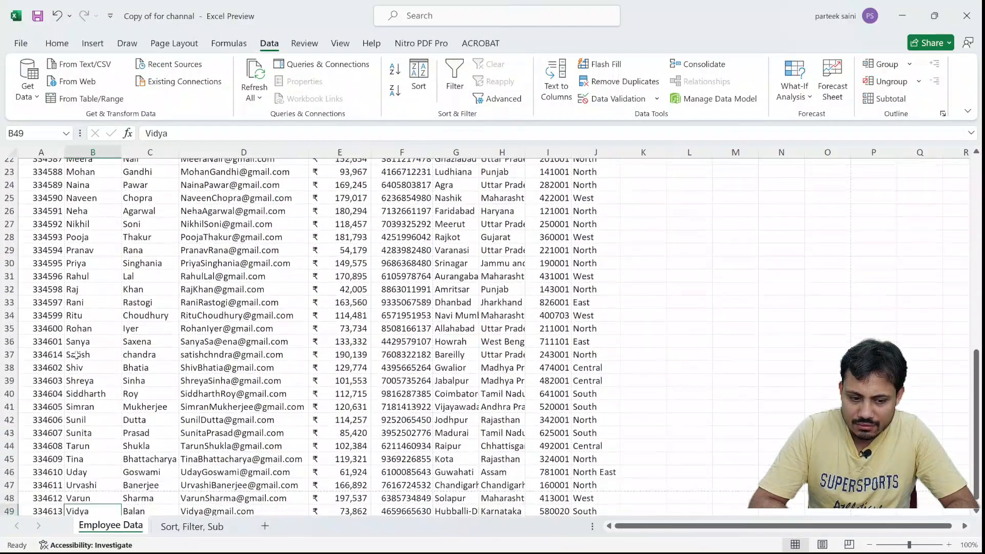
scroll(90, 362, up, 10)
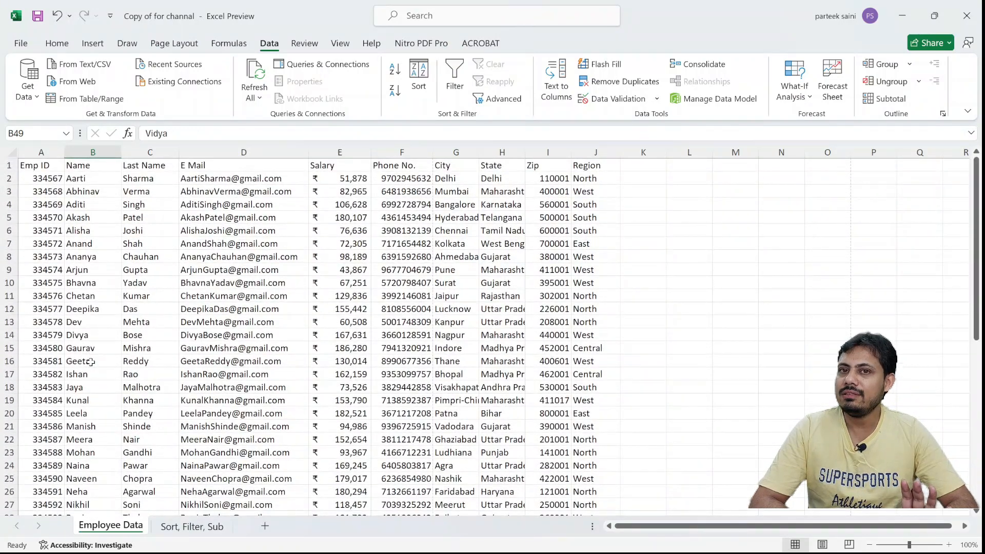
Sort the employee table by Last Name from A to Z, expanding the selection, and check the order down to the last record.
click(84, 152)
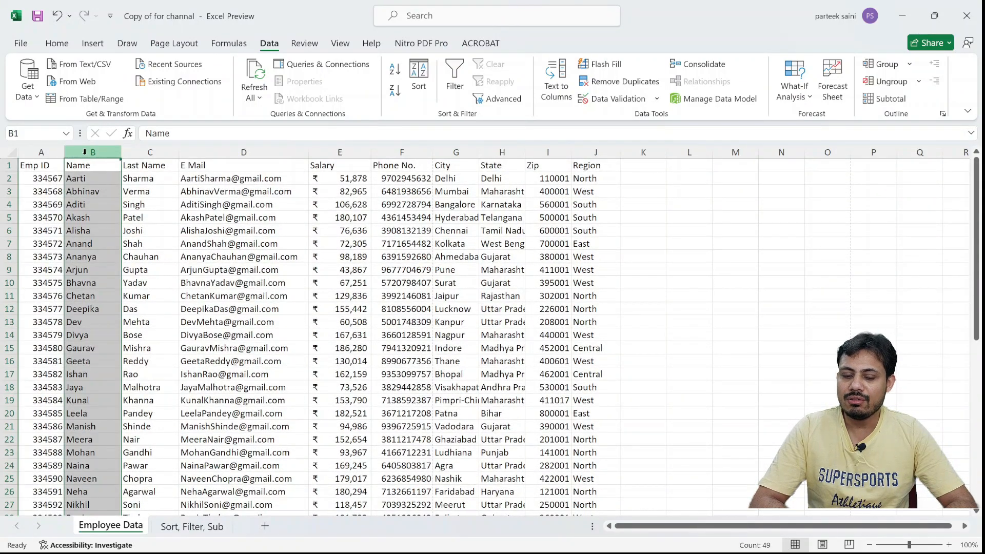
click(138, 152)
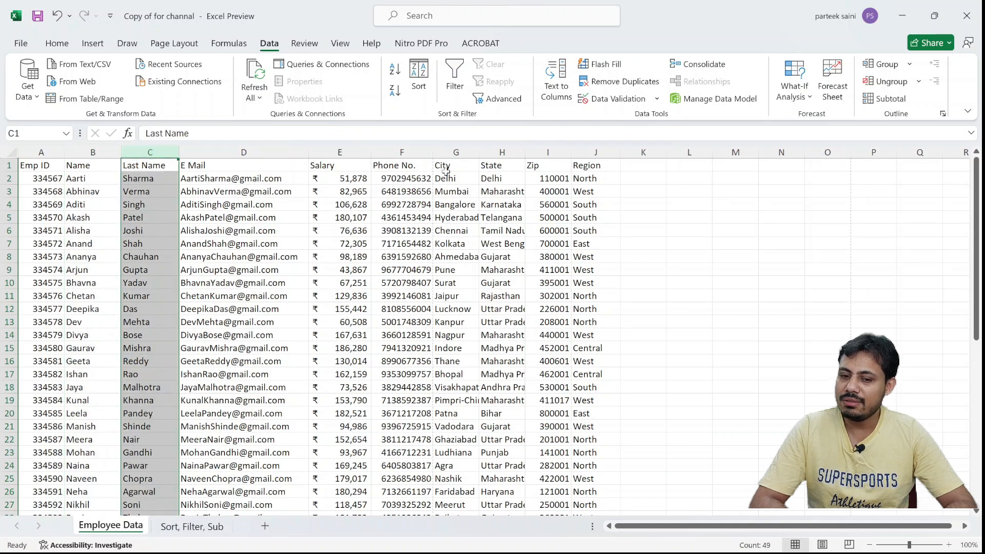
click(394, 77)
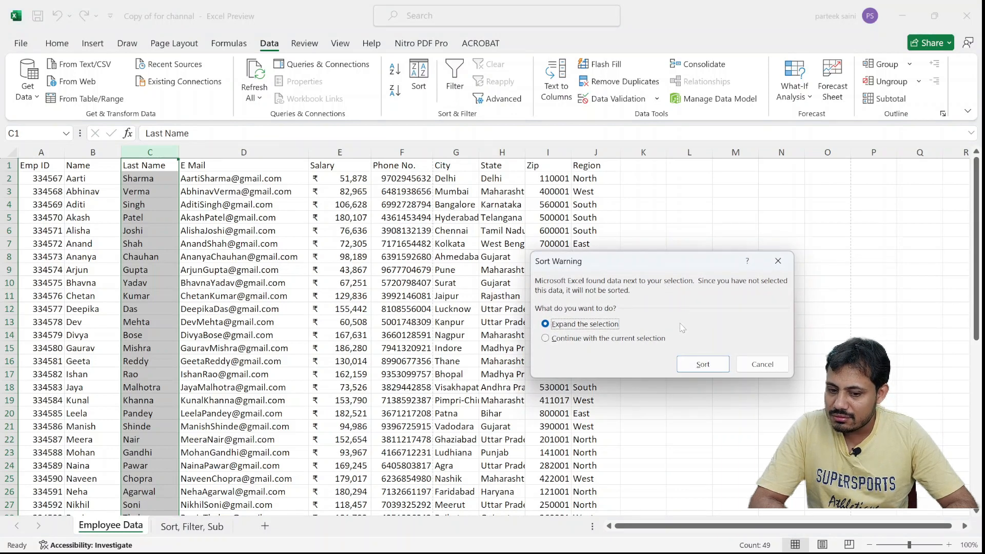
click(702, 364)
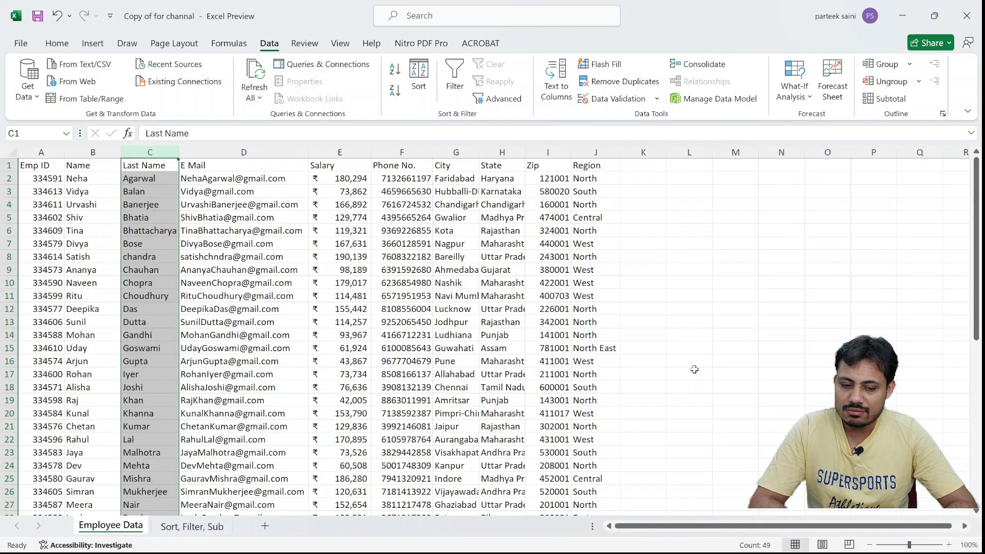
scroll(339, 371, down, 13)
scroll(339, 371, up, 13)
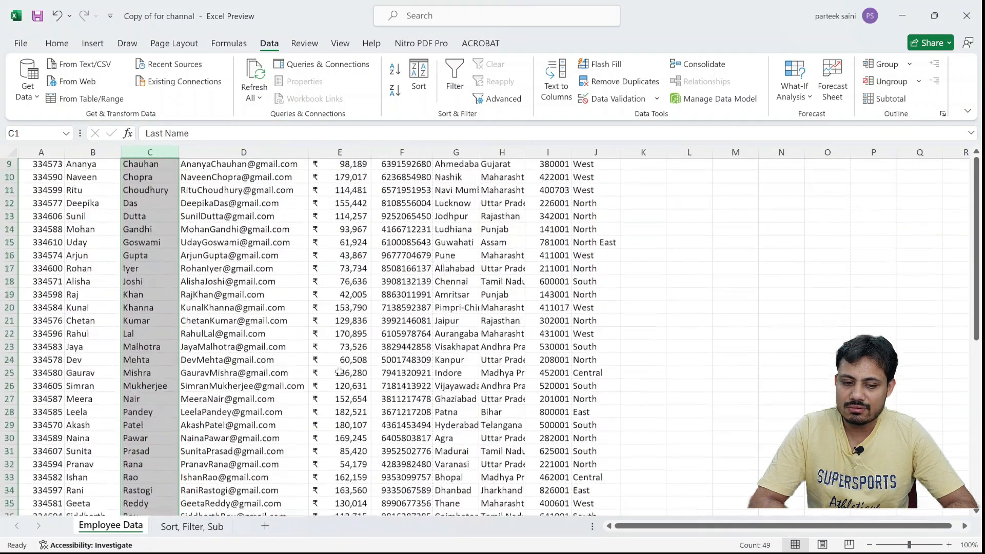
click(163, 323)
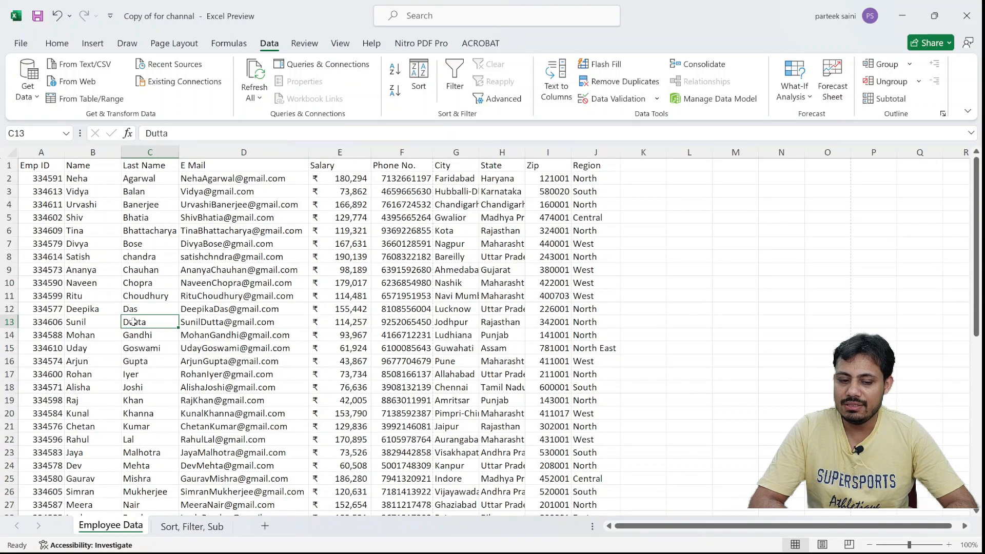
scroll(134, 322, down, 11)
scroll(133, 321, up, 11)
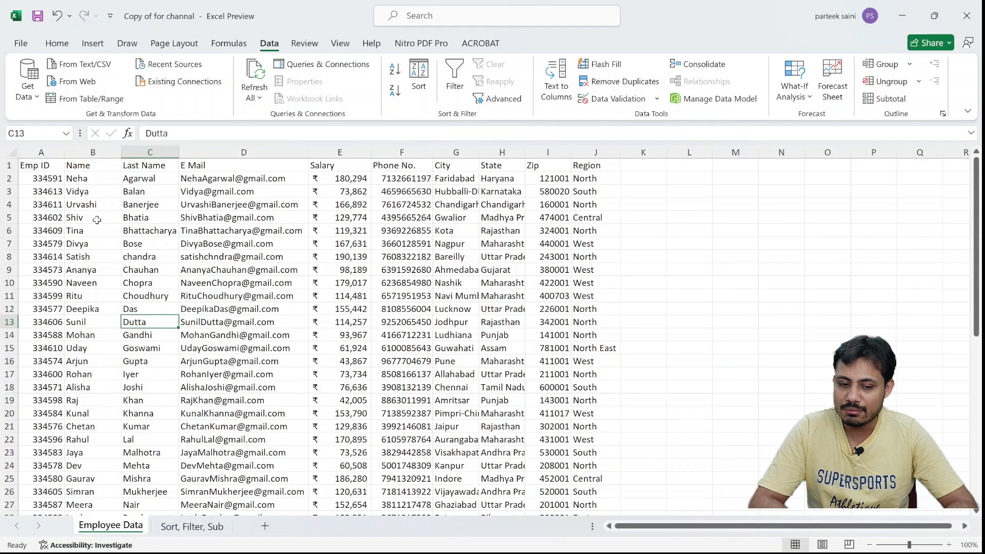
click(90, 271)
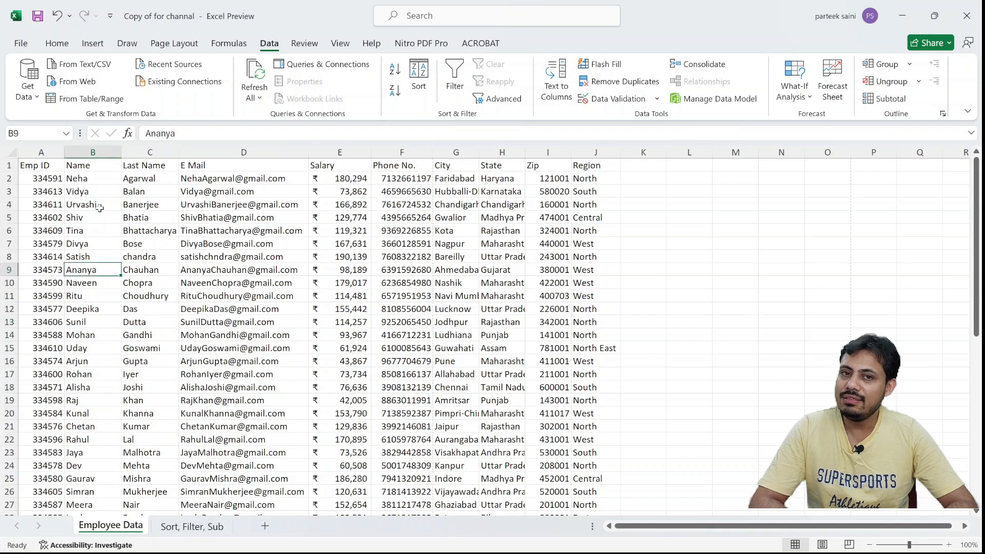
click(105, 149)
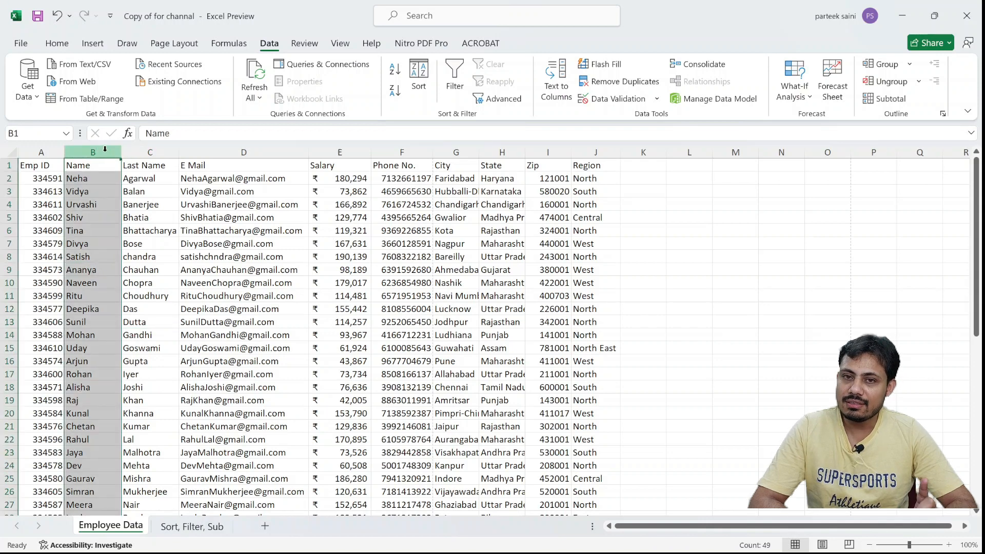
click(398, 69)
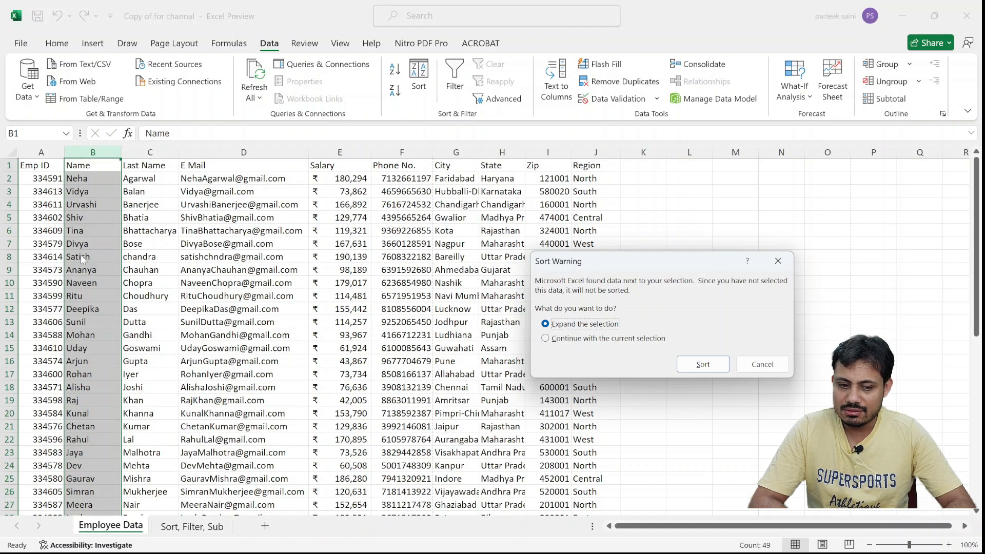
key(Escape)
Check how far the continuous data in the Name column extends from header B1, and return to the top of the table.
click(98, 180)
key(Up)
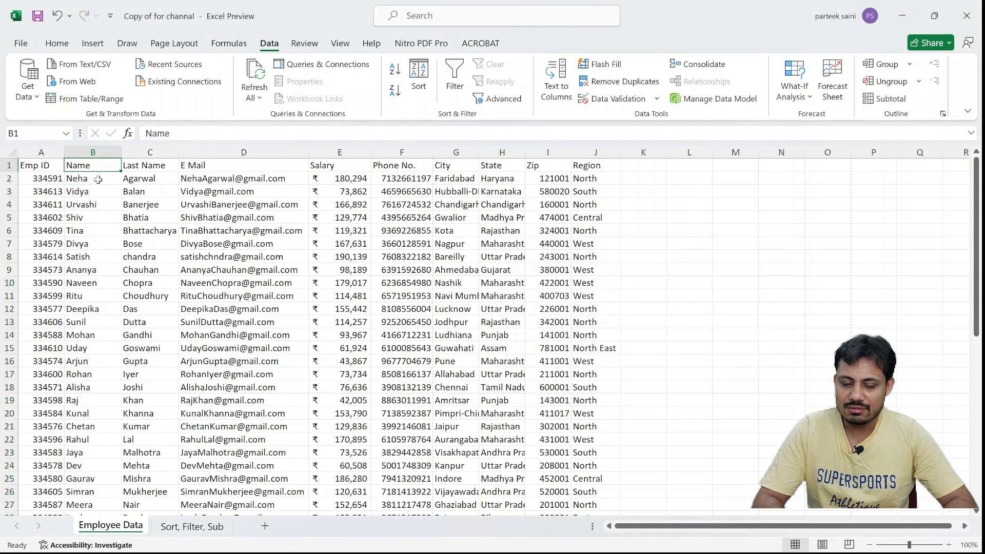
key(ctrl+Down)
key(ctrl+Down)
key(ctrl+Up)
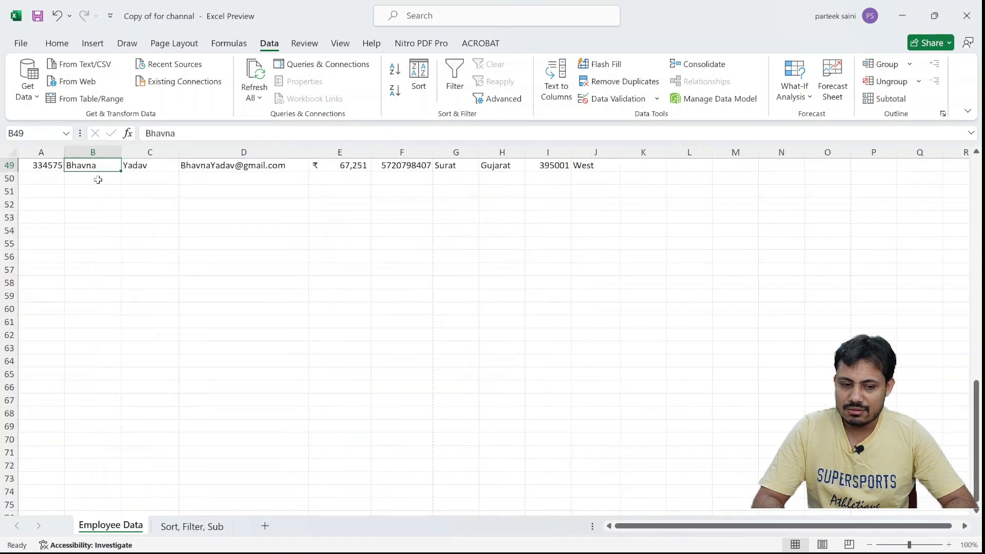
key(ctrl+Up)
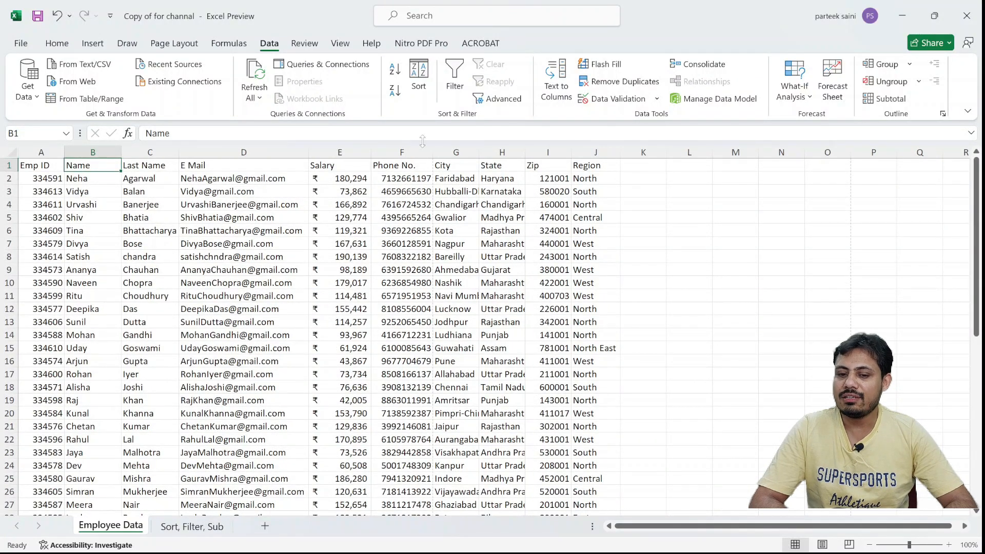
click(90, 256)
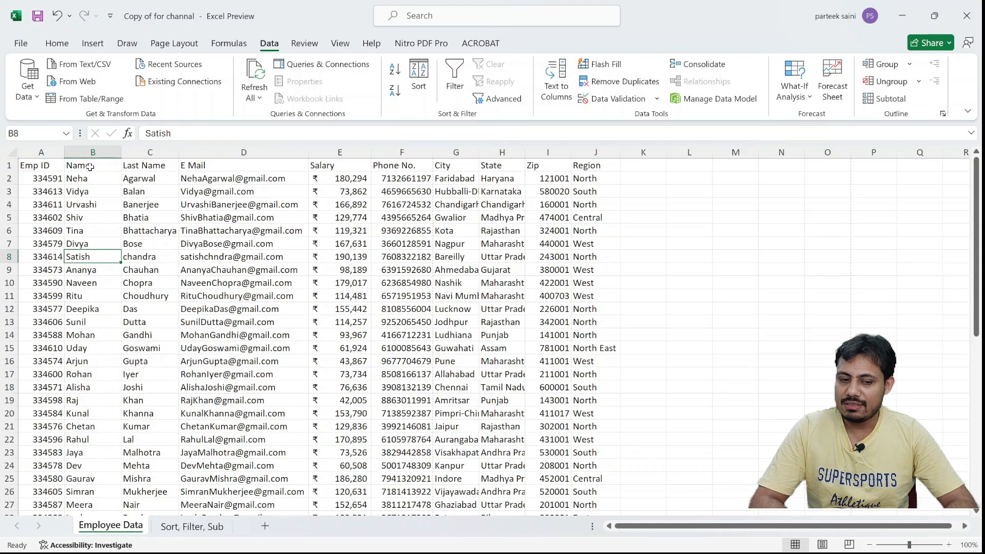
Sort the employee table by the Name column from A to Z and check that the first records' details moved together.
click(90, 167)
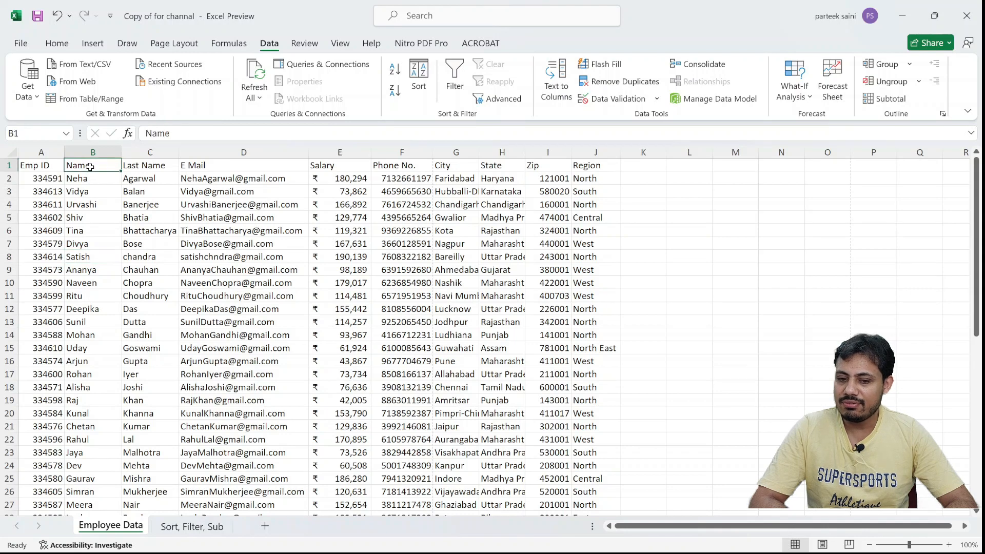
click(401, 75)
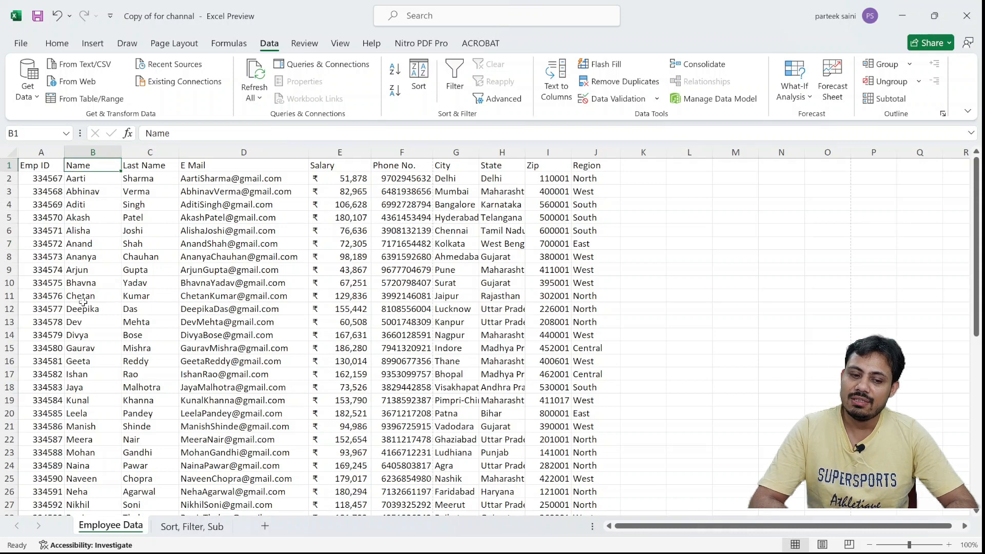
click(81, 180)
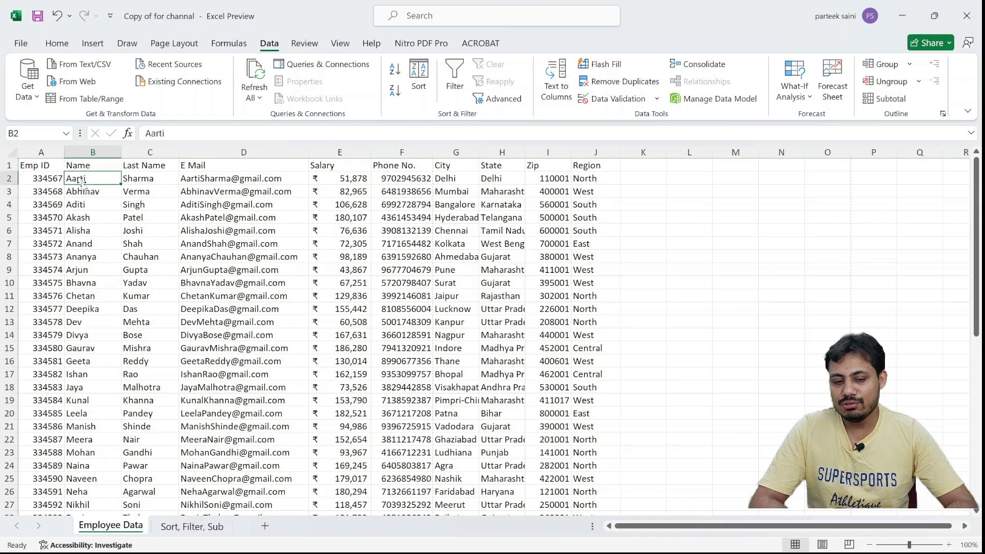
click(141, 177)
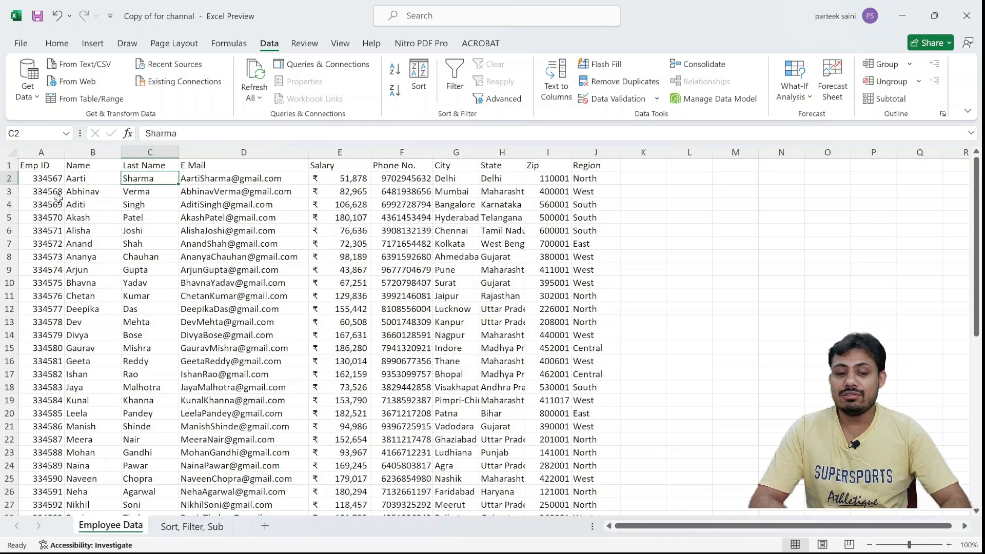
click(90, 282)
click(85, 189)
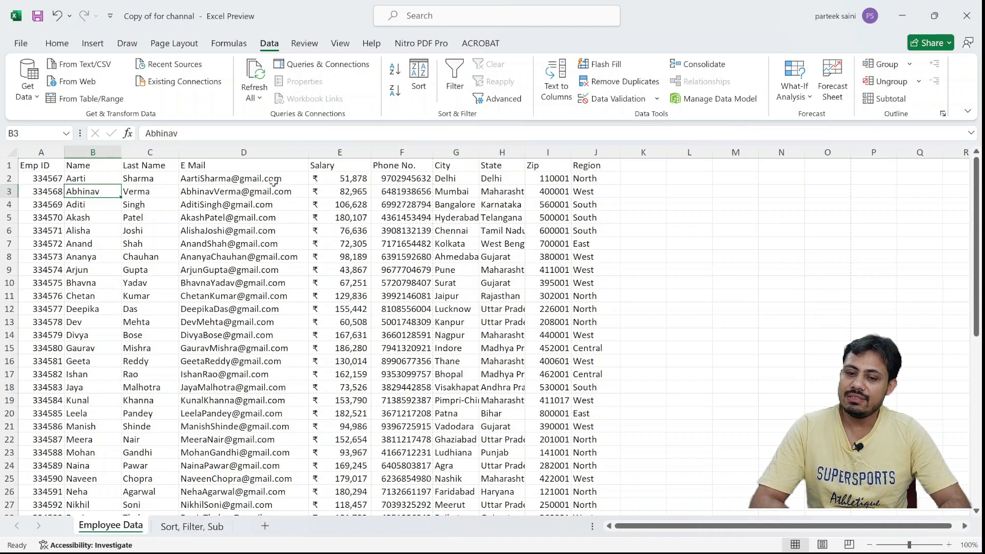
Select the whole continuous employee dataset and check how far the selection extends down to the last record.
click(412, 321)
scroll(416, 318, down, 6)
scroll(416, 318, up, 6)
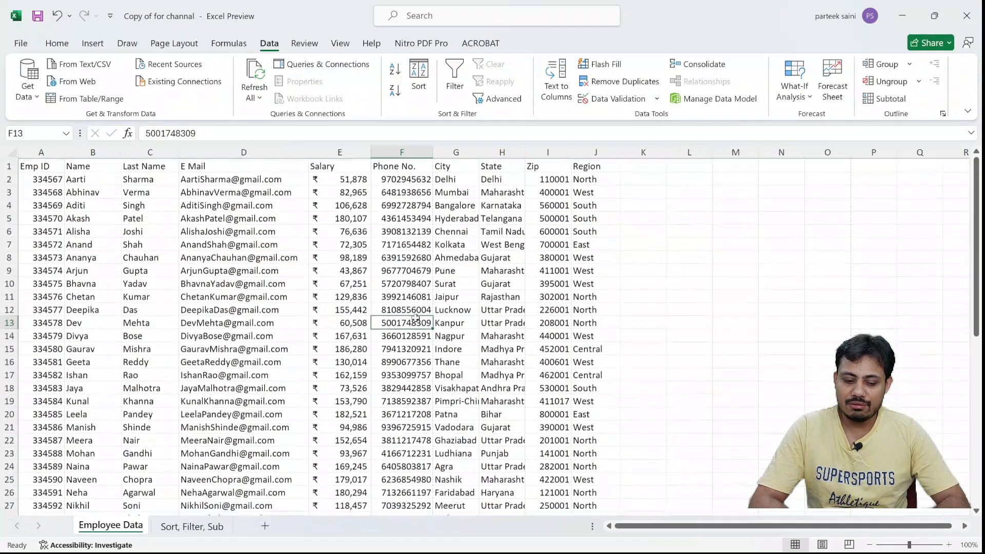
key(ctrl+a)
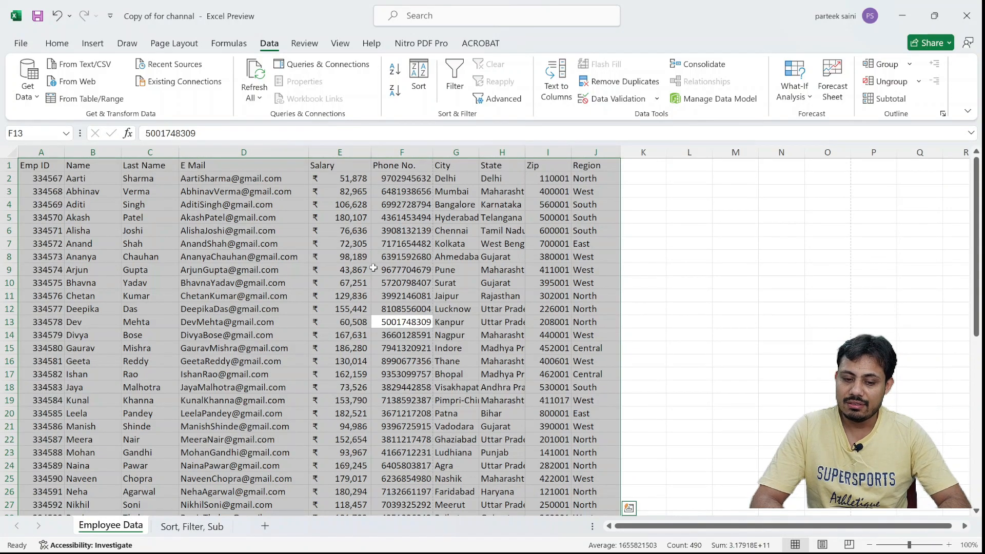
scroll(373, 268, down, 13)
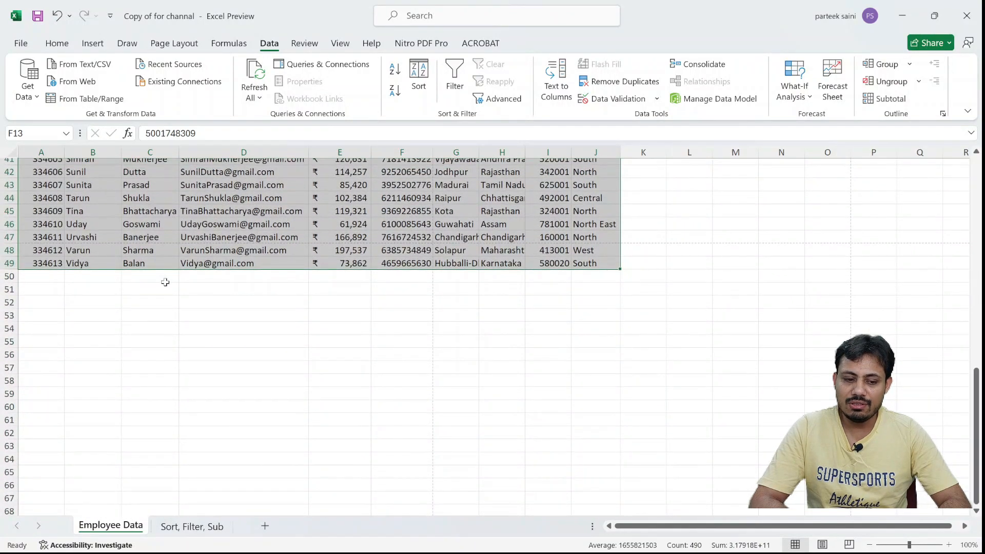
scroll(440, 280, up, 11)
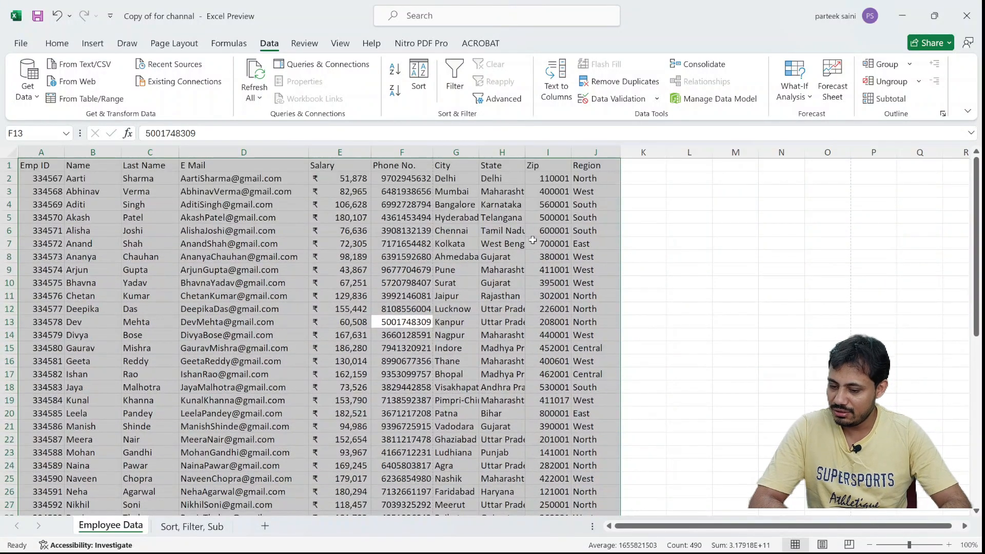
Set up a custom sort of the selected dataset by Name, on Cell Values, in A to Z order.
click(419, 75)
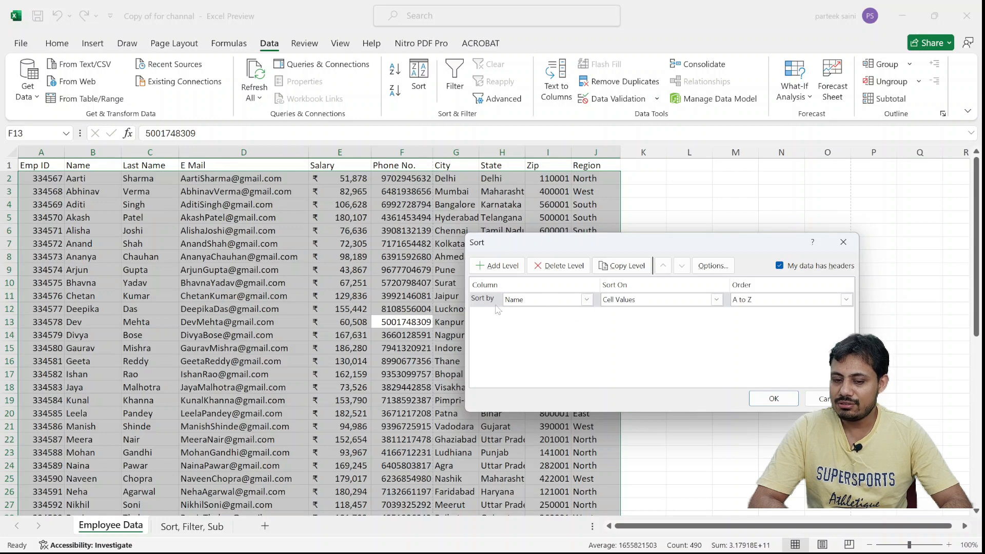
click(587, 300)
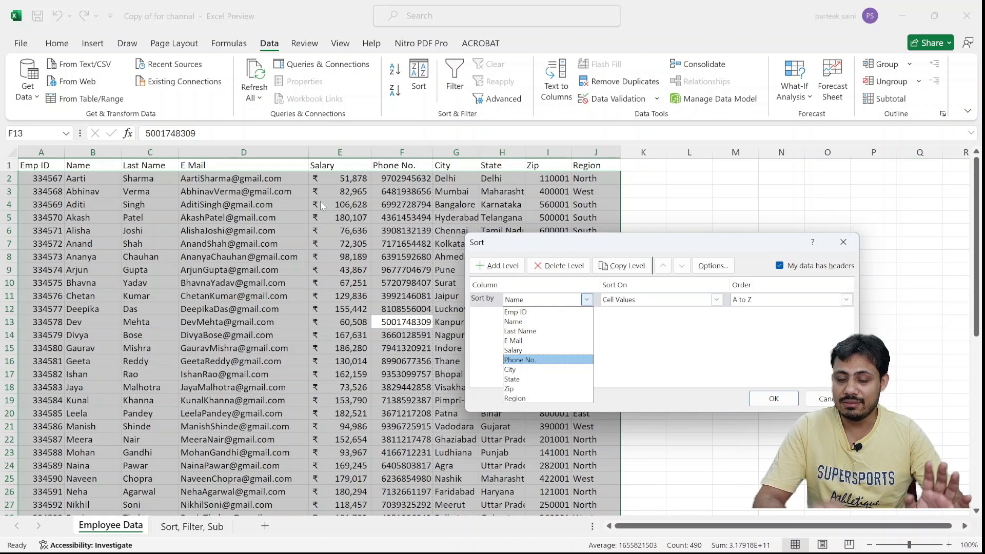
click(554, 323)
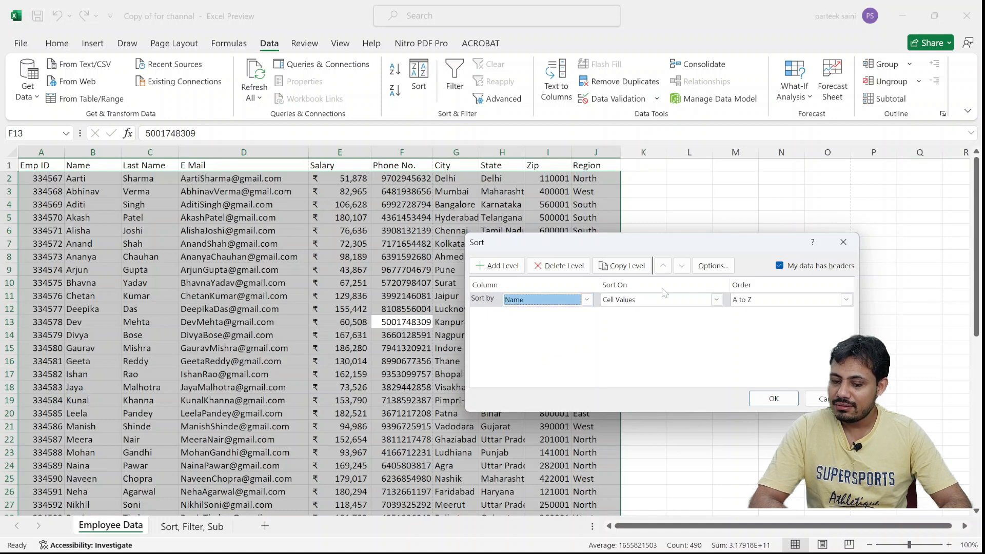
click(717, 301)
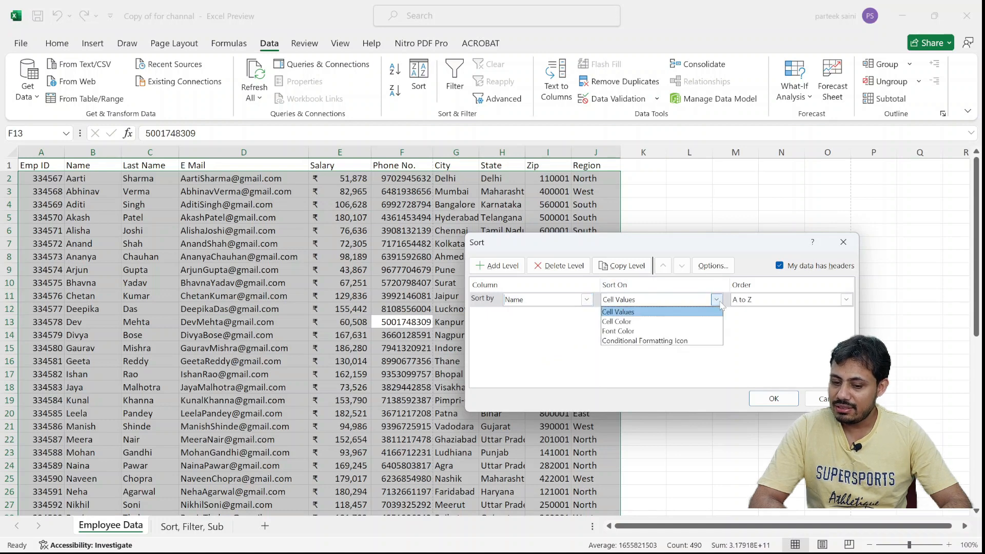
click(686, 315)
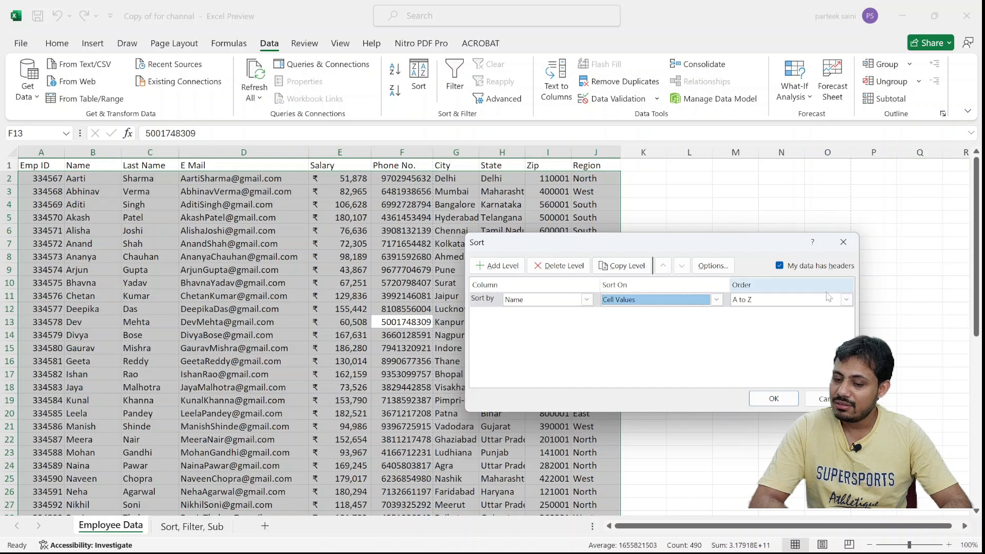
click(846, 300)
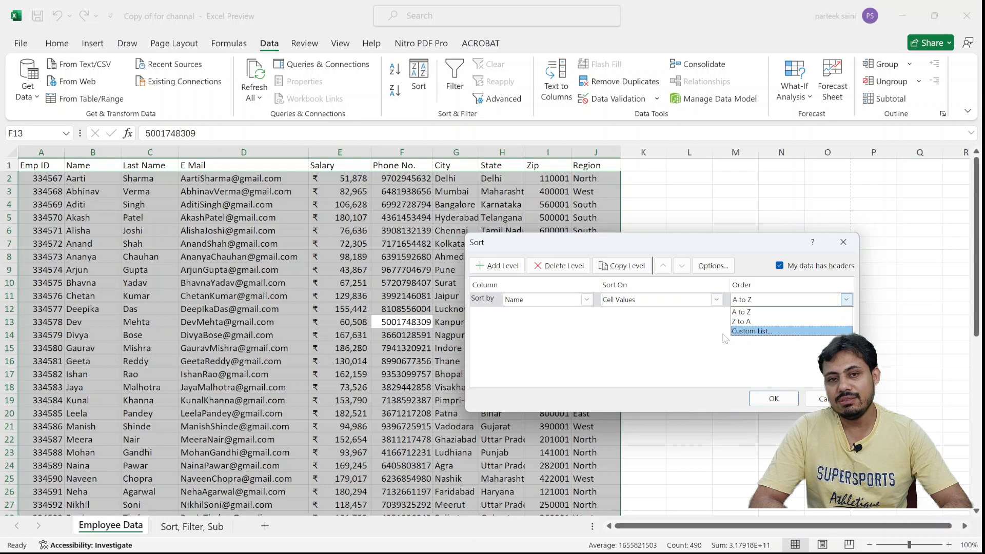
click(754, 314)
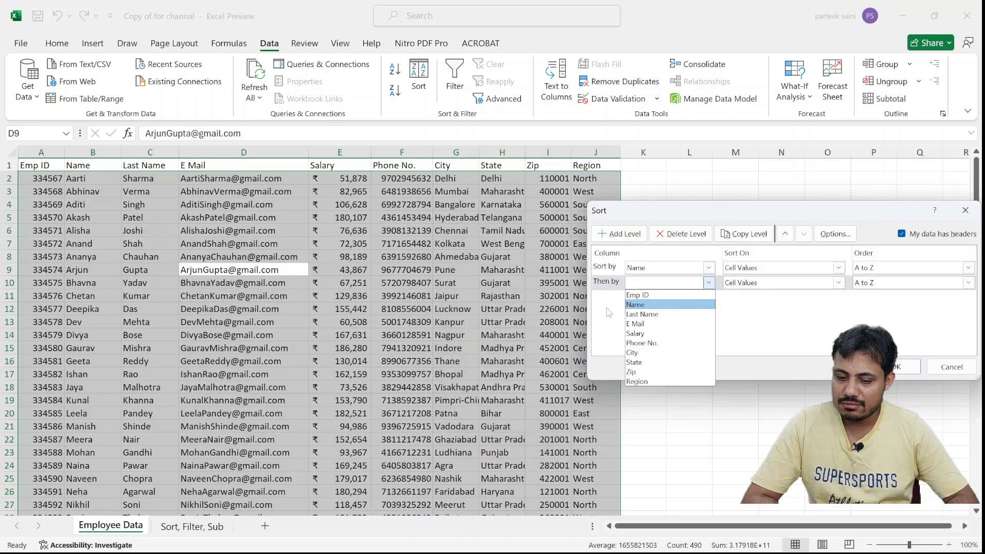
Delete the Name sort level and set the remaining level to sort by Region.
click(609, 313)
click(613, 268)
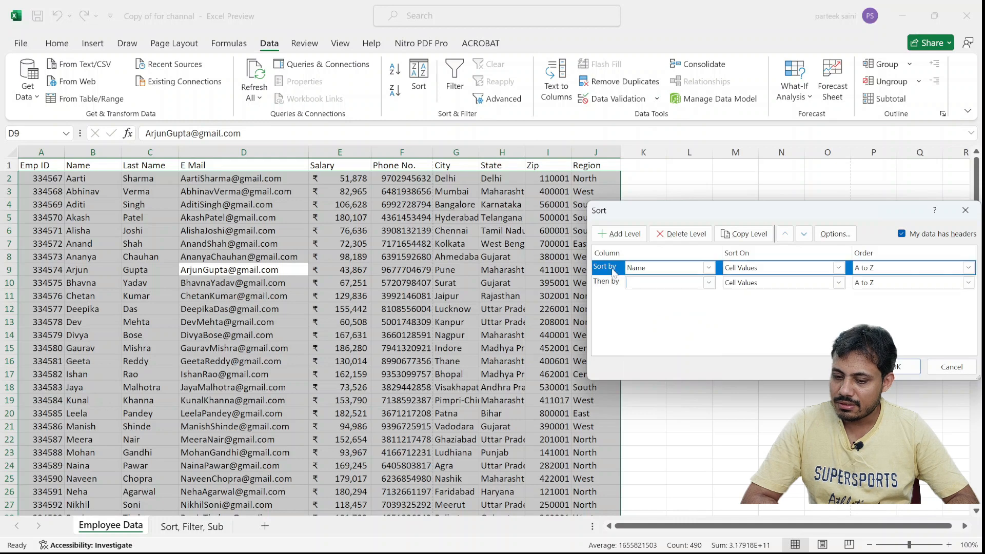
click(680, 233)
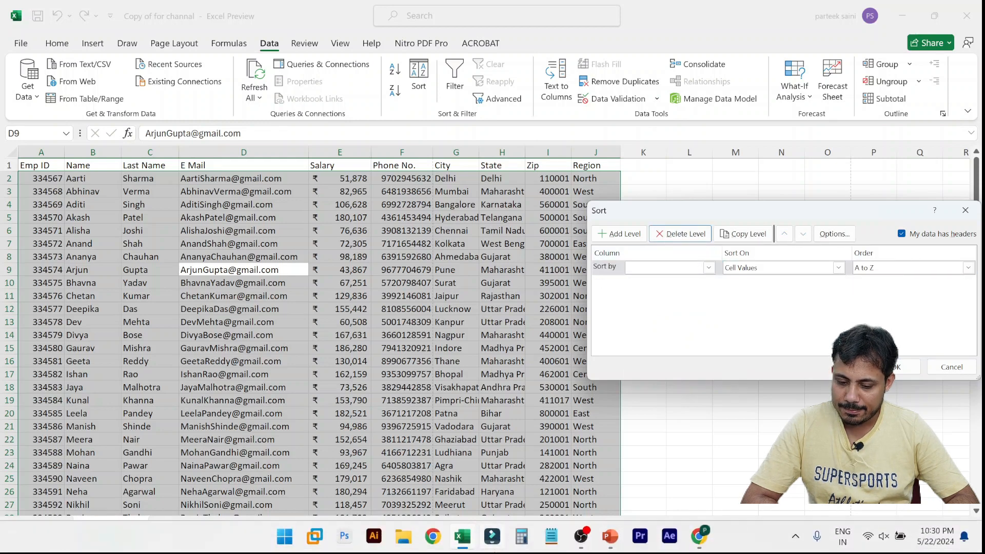
click(681, 269)
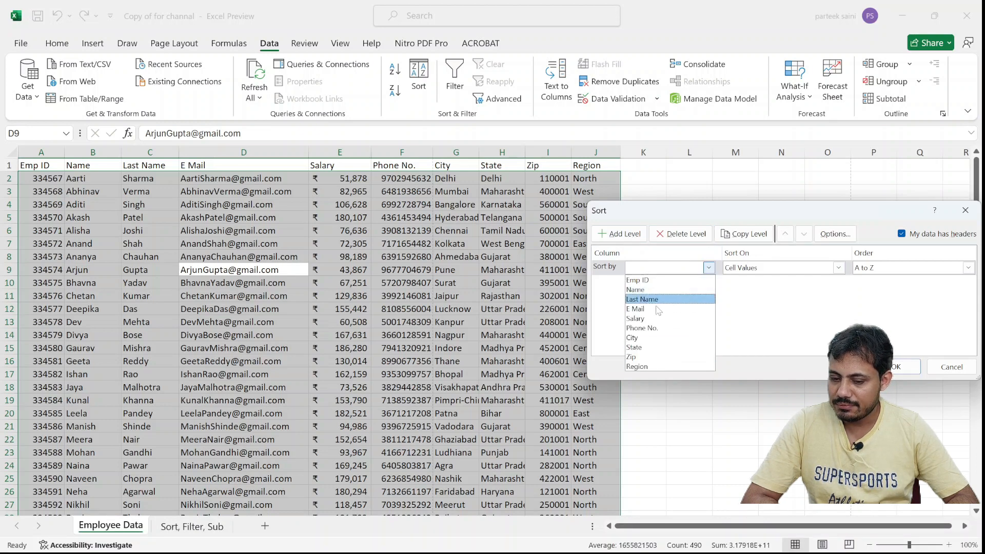
click(653, 368)
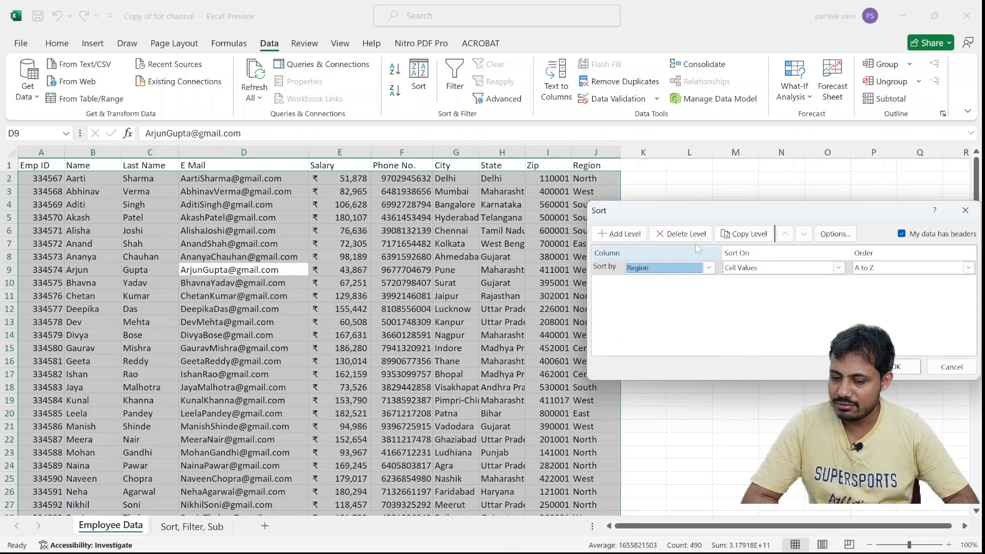
Add City and Name as the second and third sort levels and apply the multi-level sort.
click(626, 235)
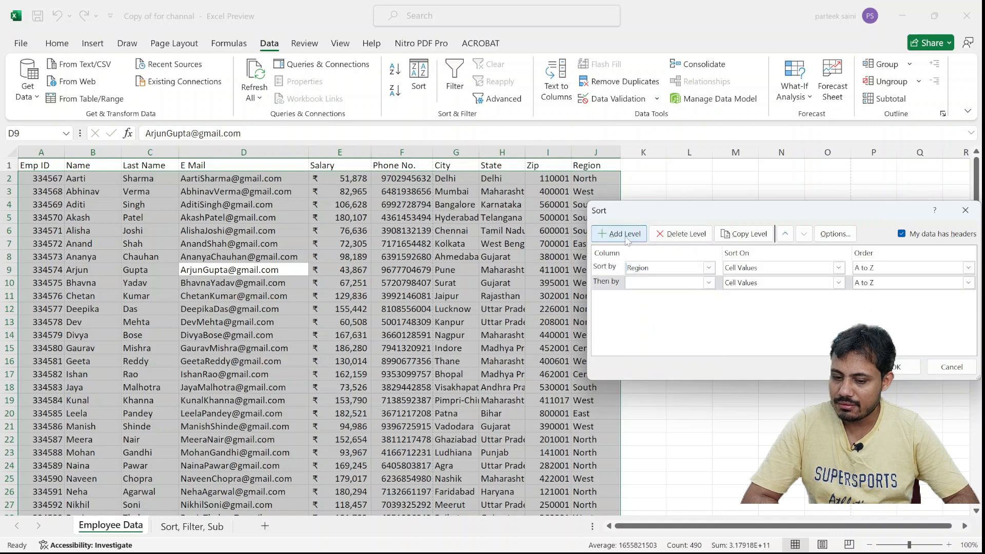
click(668, 284)
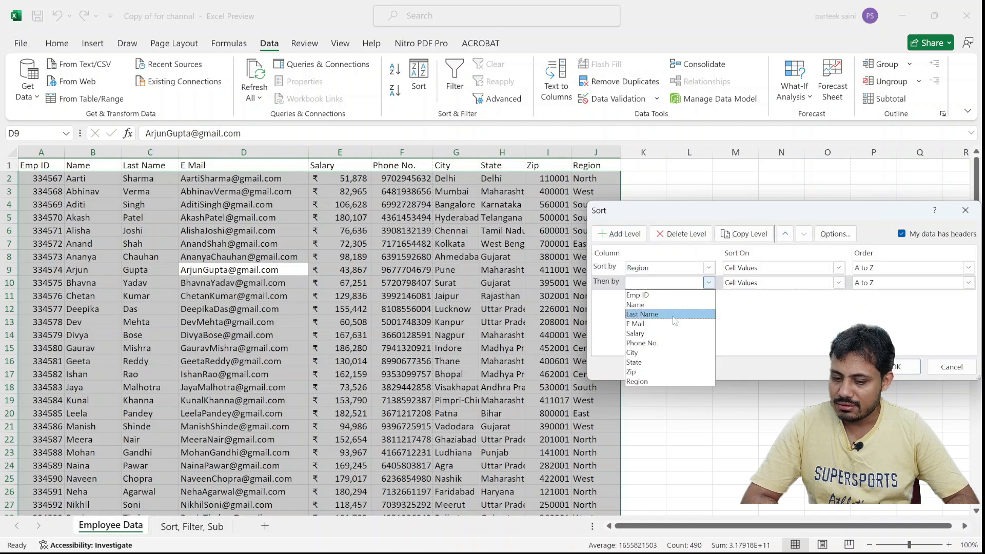
click(641, 354)
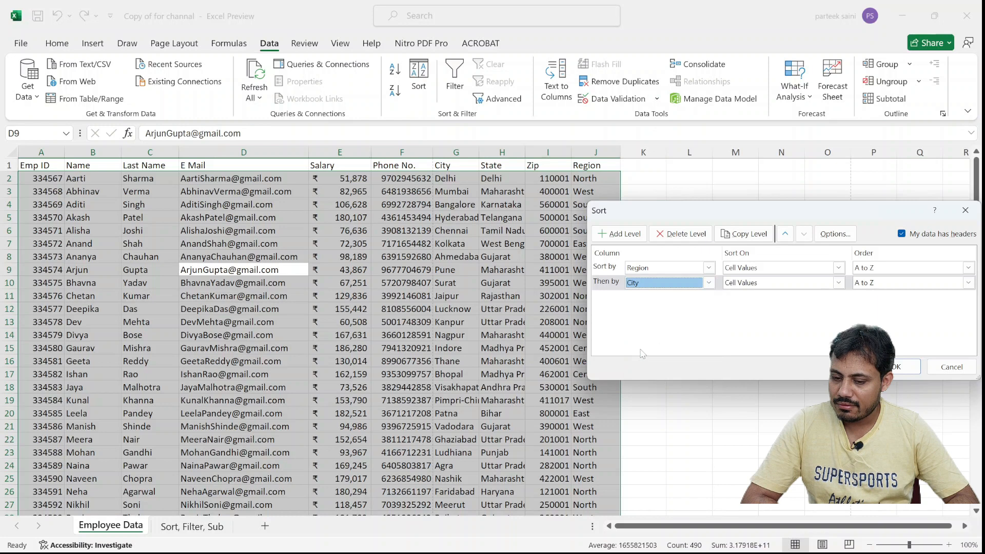
click(645, 235)
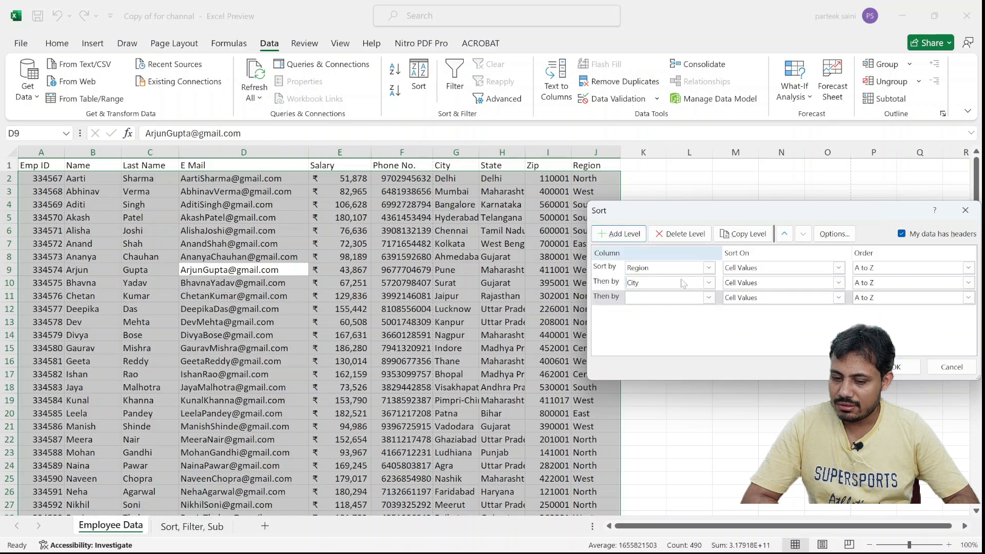
click(675, 301)
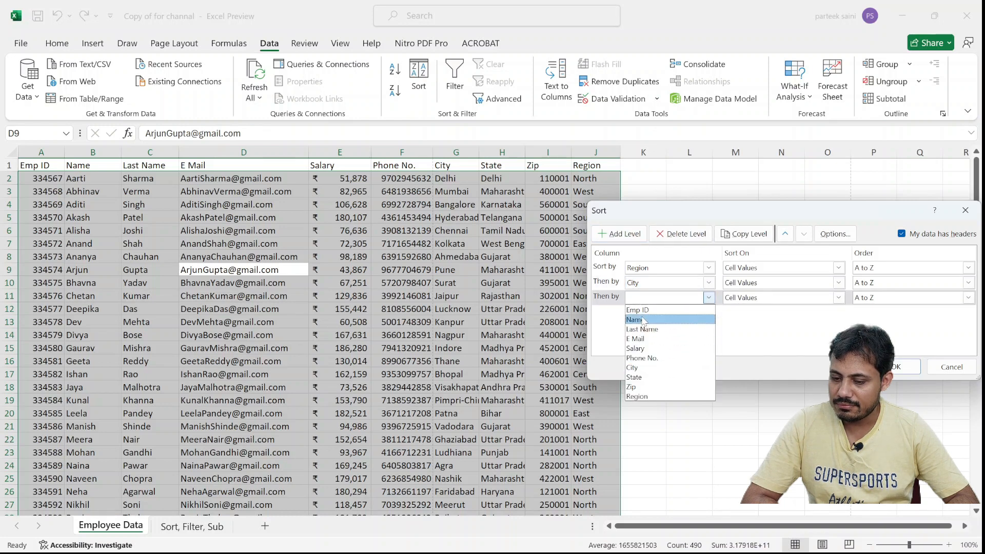
click(698, 320)
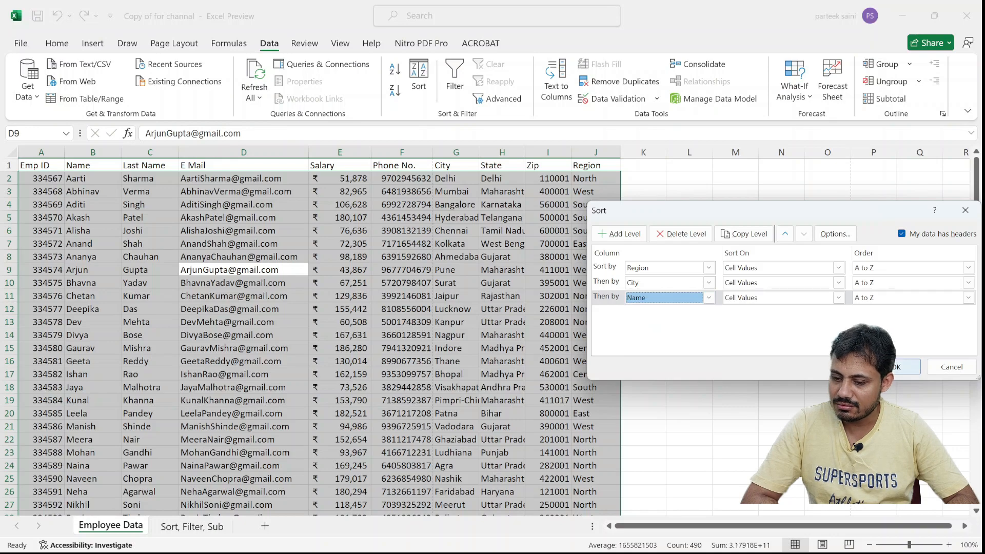
key(Return)
click(477, 285)
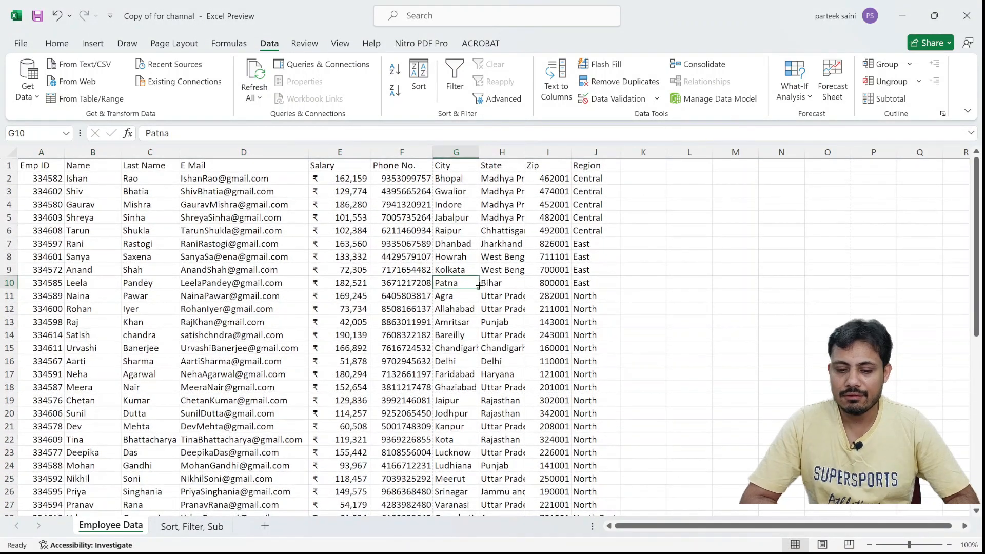
Undo the multi-level sort by Region, City and Name and return to a cell inside the employee table.
key(ctrl+z)
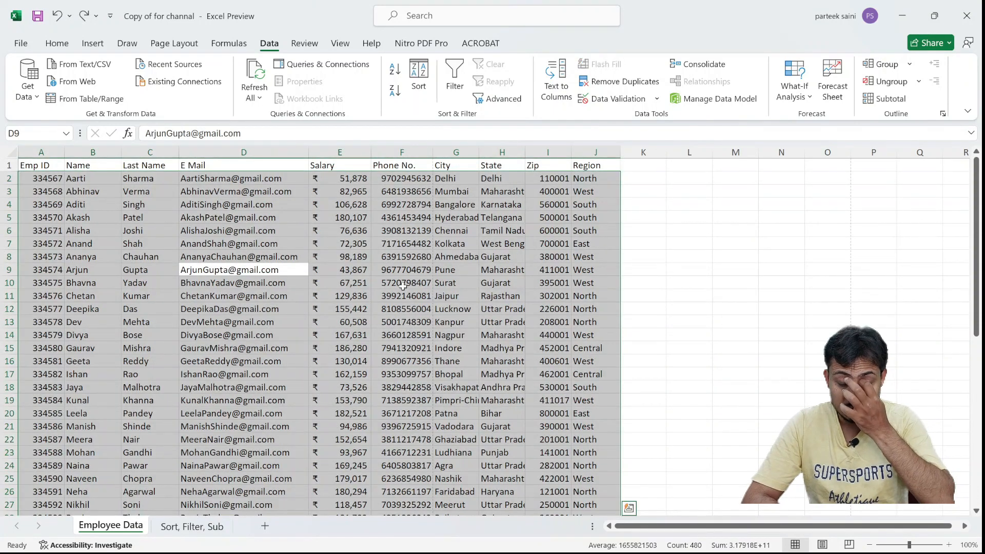
click(376, 286)
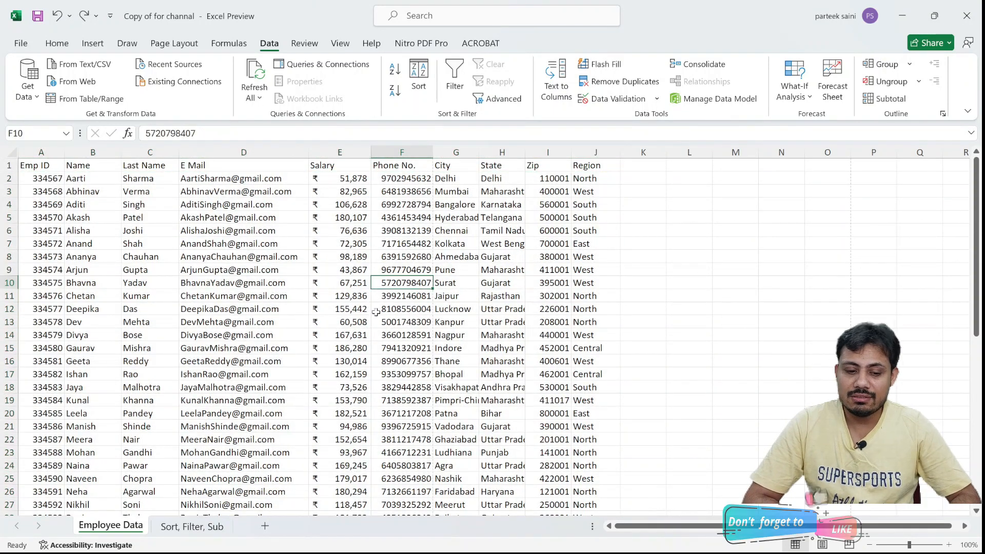
click(255, 285)
scroll(256, 288, down, 2)
scroll(256, 288, up, 3)
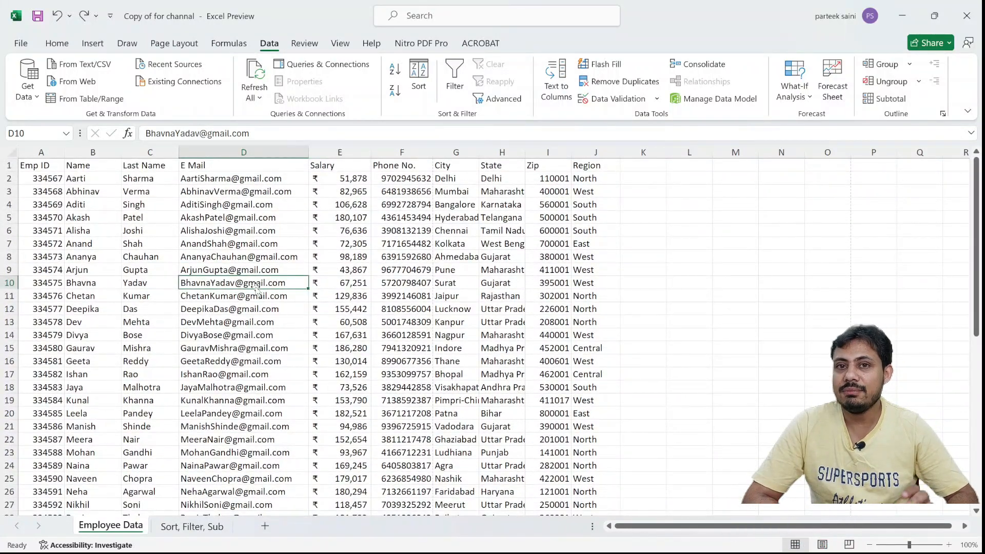
Start a custom sort of the whole dataset, replacing the existing sort levels with one for Region, A to Z.
key(ctrl+a)
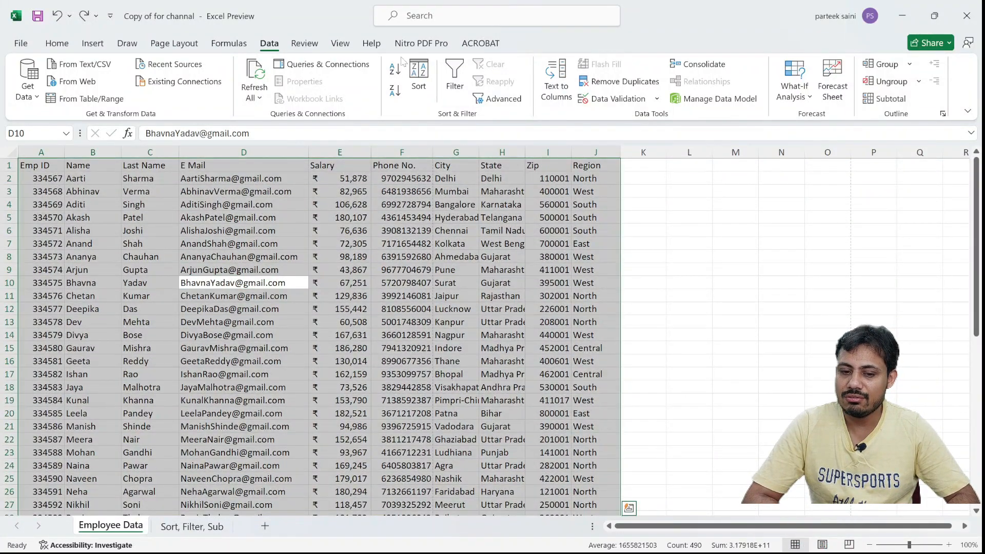
click(419, 77)
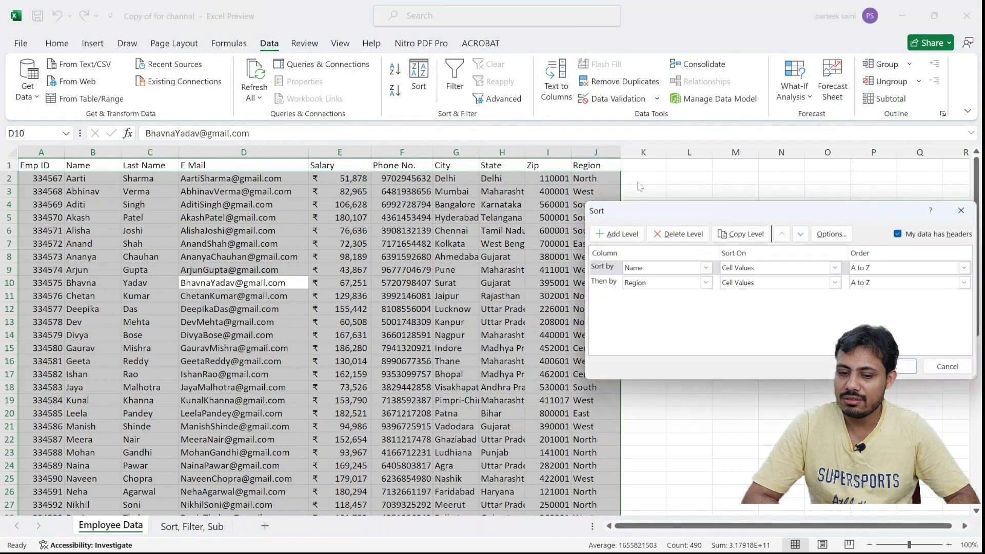
click(677, 233)
click(677, 234)
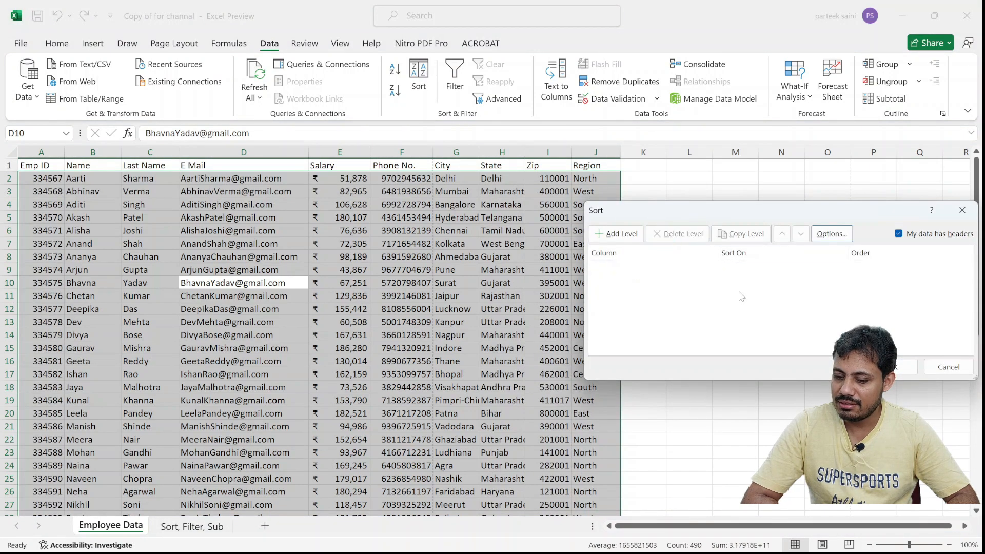
click(618, 234)
click(706, 268)
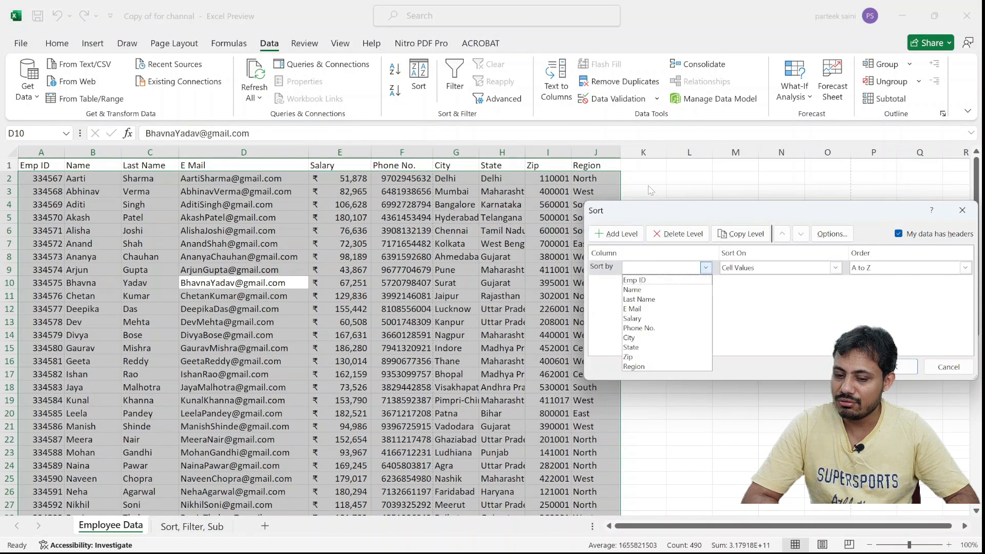
click(666, 367)
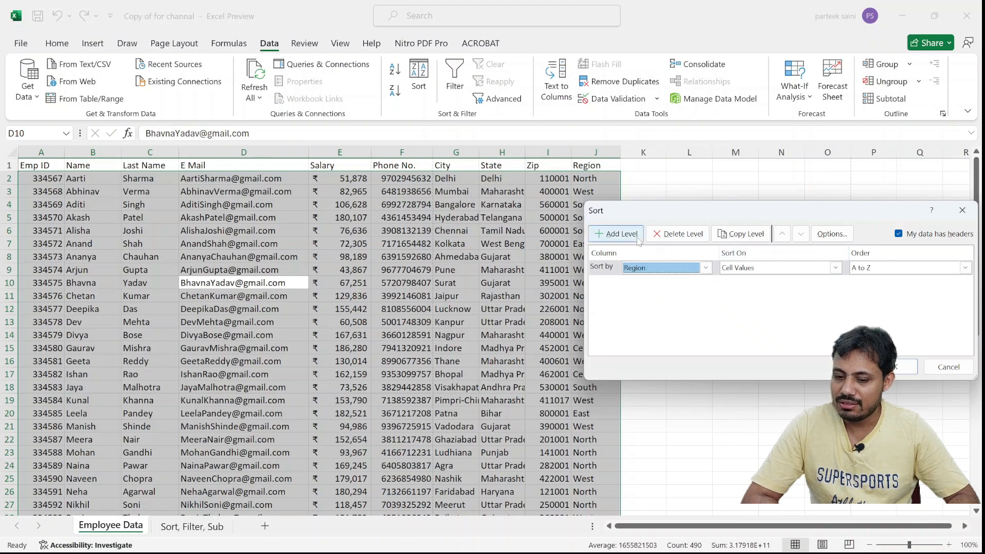
Add City and Name, both A to Z, as sort levels below Region and apply the custom sort to the employee dataset.
click(617, 234)
click(706, 283)
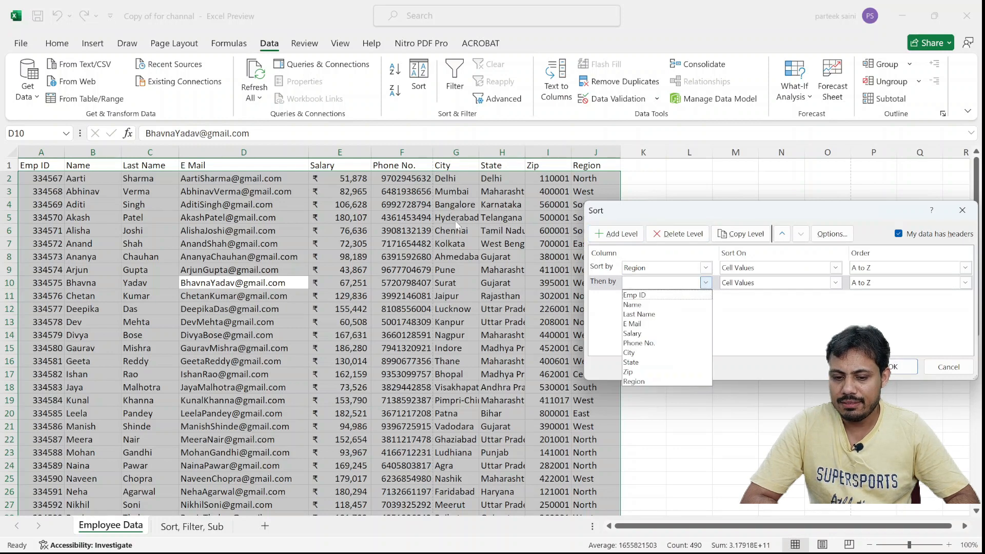
click(639, 353)
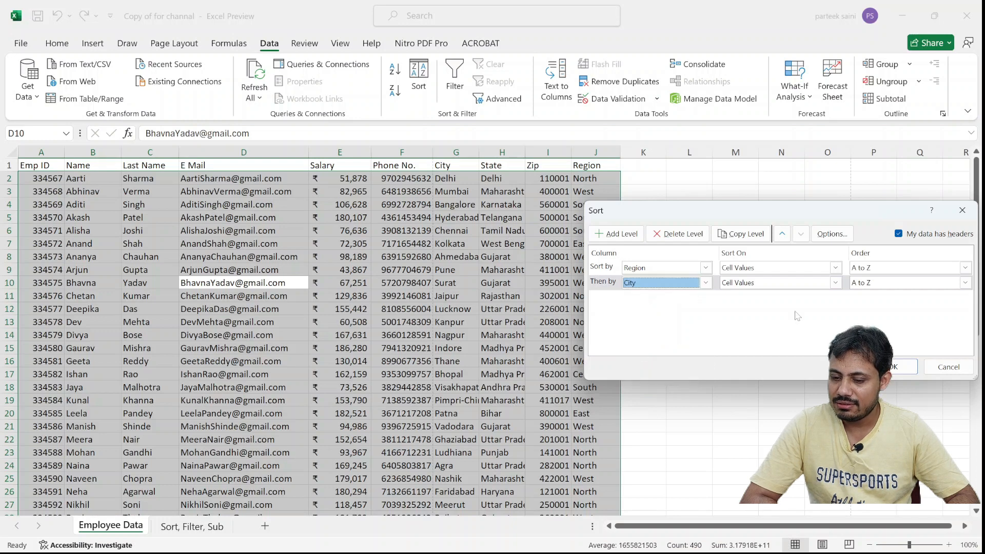
click(618, 235)
click(706, 297)
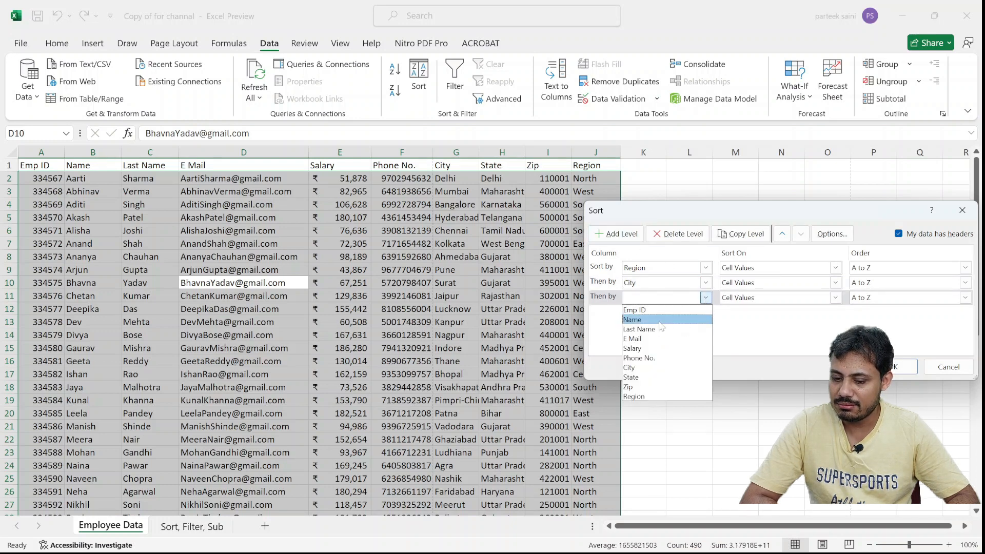
click(661, 321)
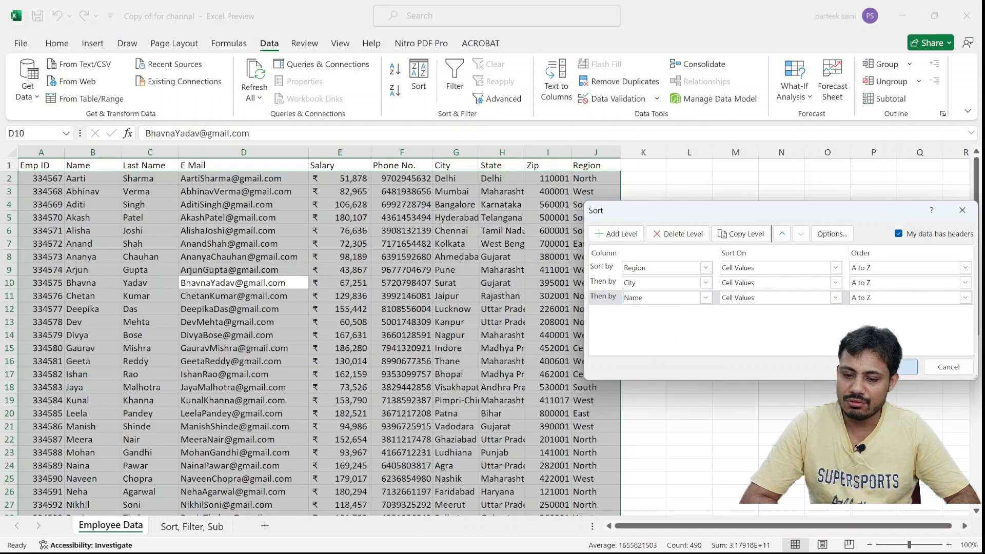
key(Return)
click(530, 310)
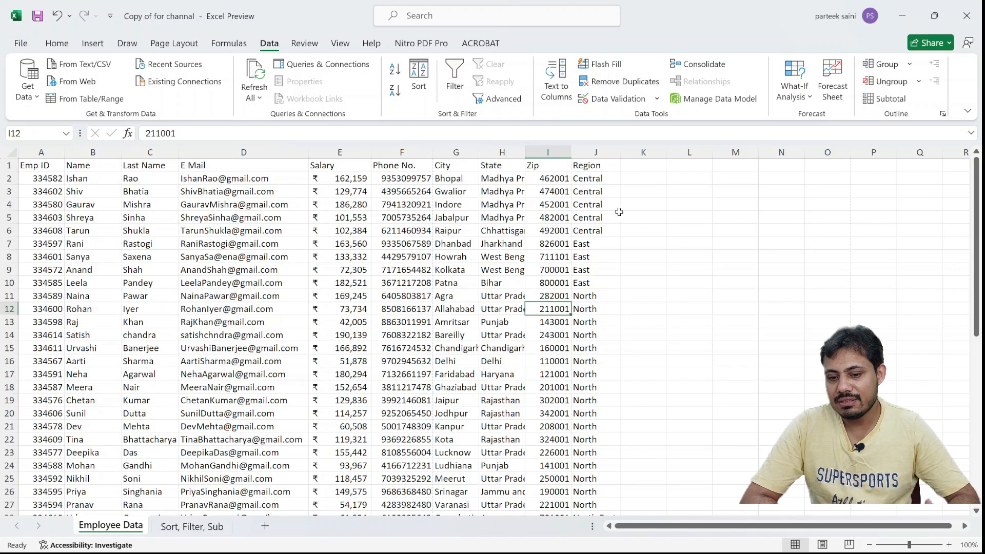
Select the full rows of all Central region employees, rows 2 to 6, to examine their sort order.
scroll(590, 203, up, 2)
click(586, 180)
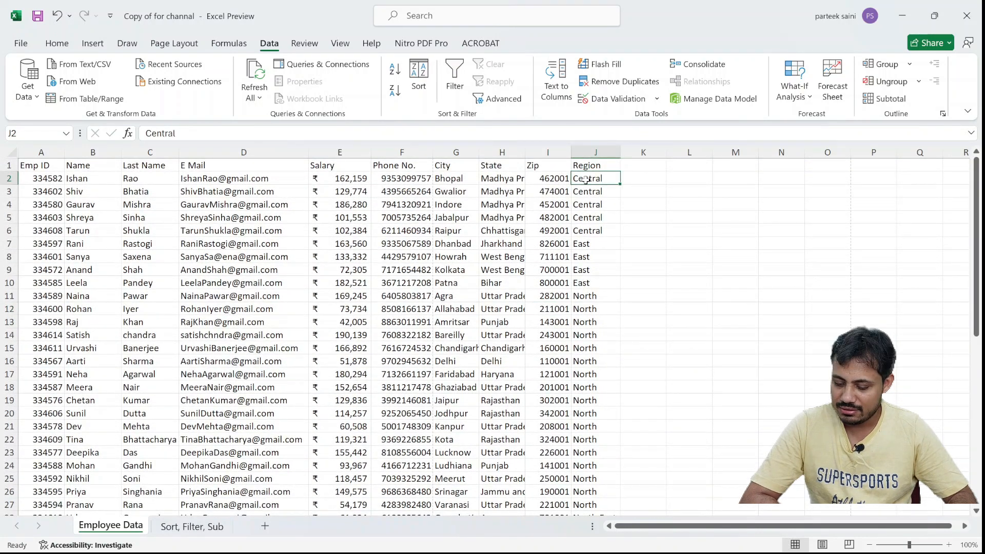
scroll(586, 180, down, 7)
scroll(587, 180, up, 7)
key(shift+Down)
key(shift+Down)
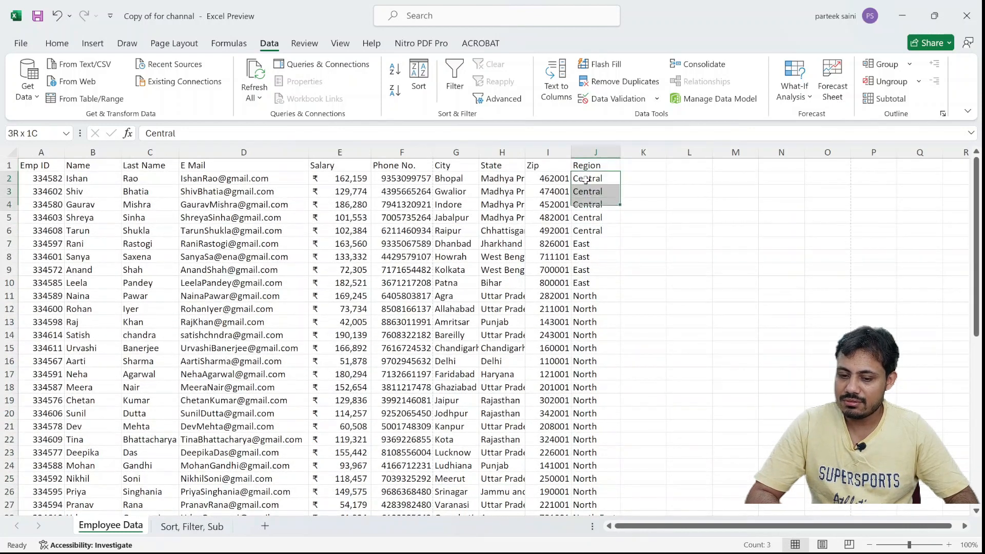
key(shift+Down)
key(shift+Down)
key(shift+space)
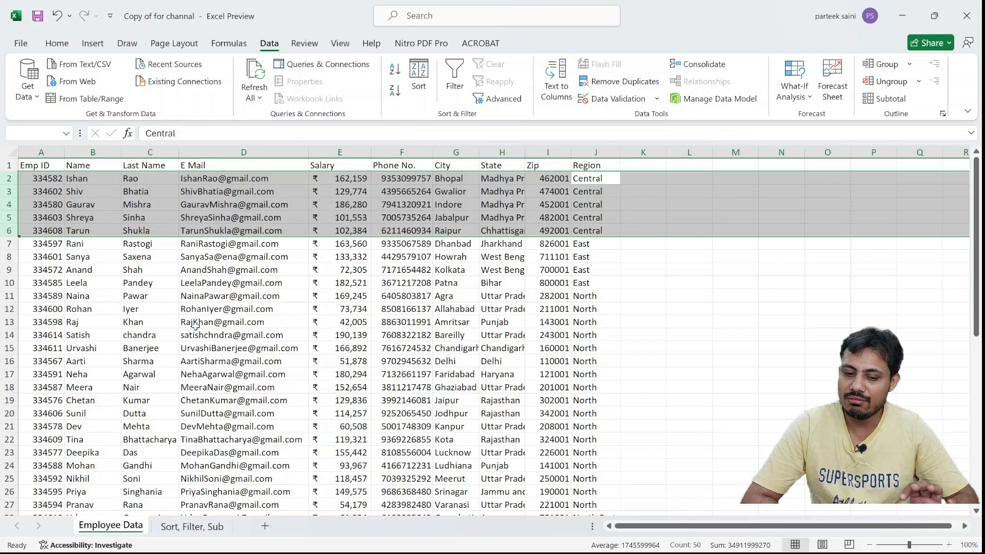
Select the full rows of all North region employees, rows 11 to 27, and examine their order by city and name.
scroll(591, 325, down, 3)
scroll(590, 326, down, 3)
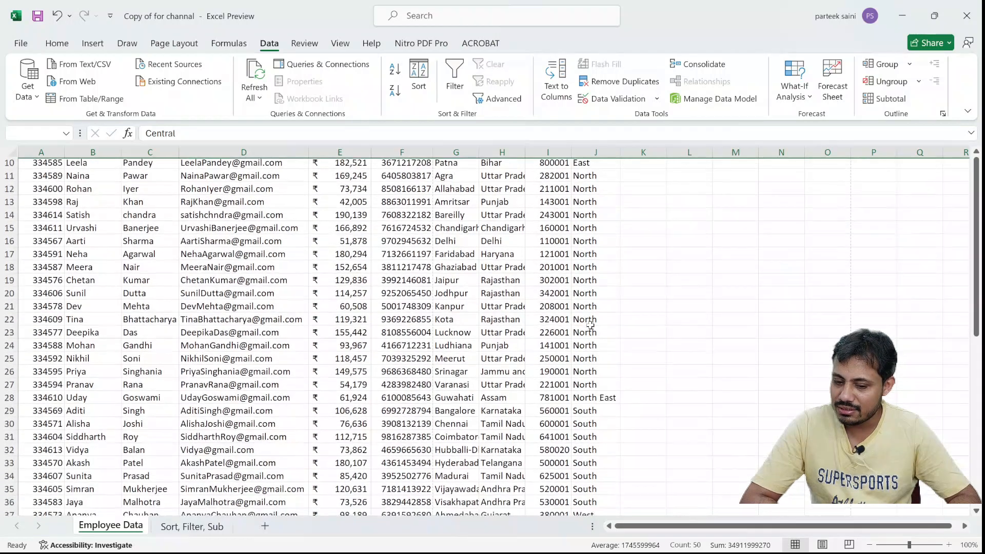
scroll(591, 326, up, 4)
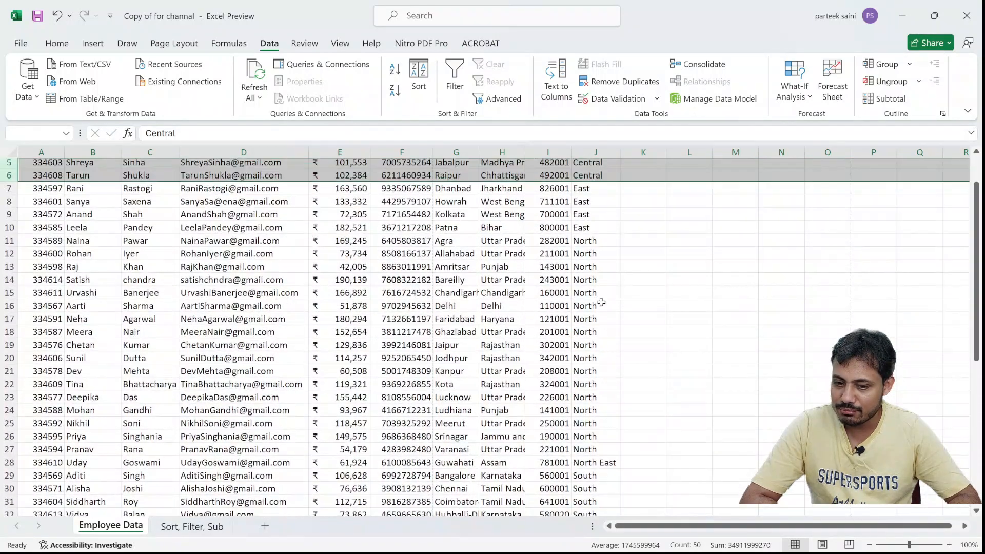
click(577, 239)
key(shift+Down)
key(shift+Down)
key(shift+Down)
key(shift+Down)
key(shift+Down)
key(shift+Down)
key(shift+Down)
key(shift+Down)
key(shift+Down)
key(shift+Down)
key(shift+Down)
key(shift+Down)
key(shift+Down)
key(shift+Down)
key(shift+Down)
key(shift+Down)
key(shift+Down)
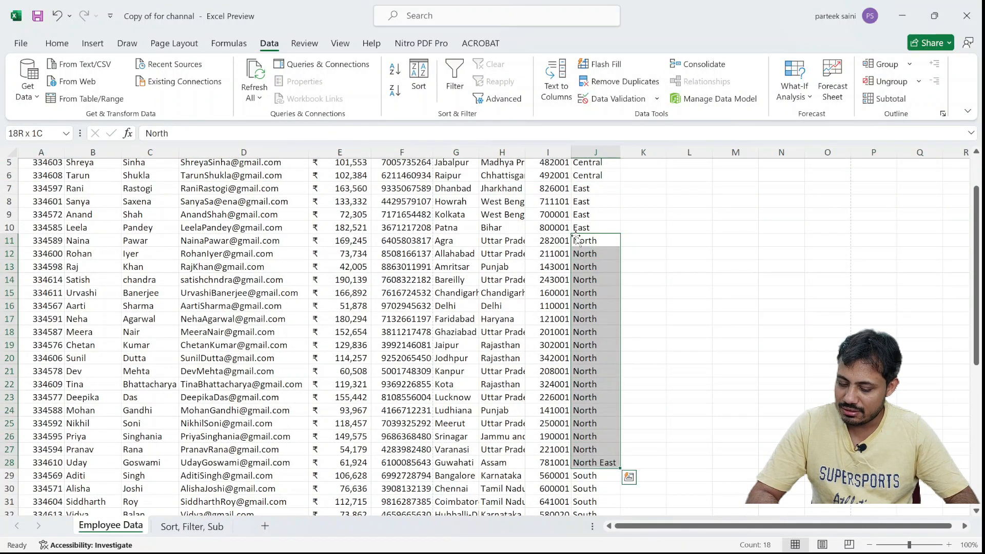
key(shift+Up)
key(shift+space)
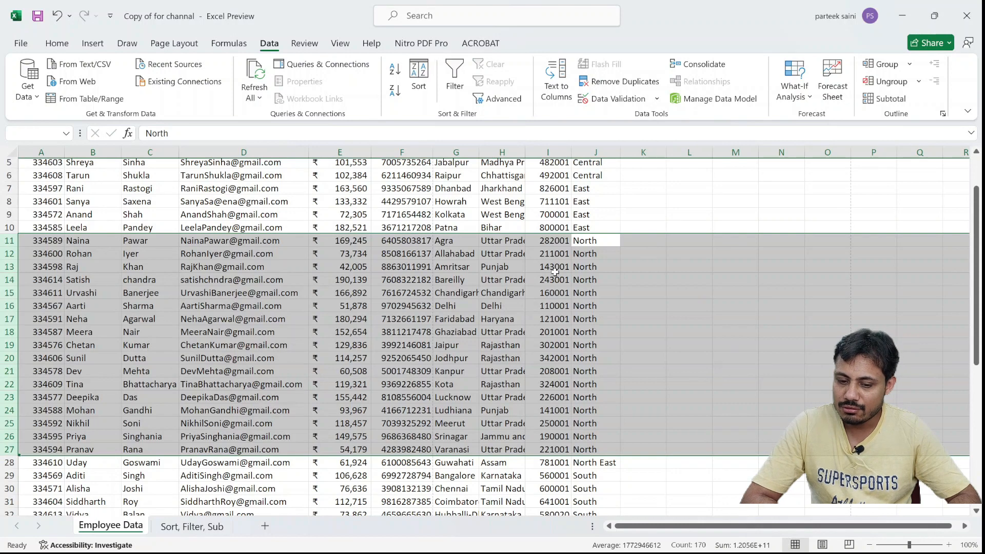
scroll(509, 277, up, 2)
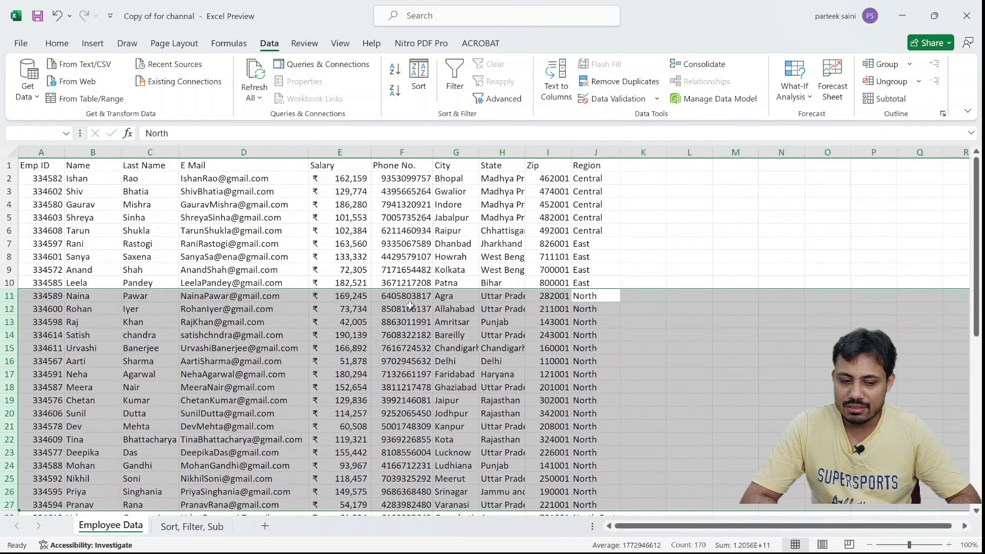
scroll(123, 303, down, 2)
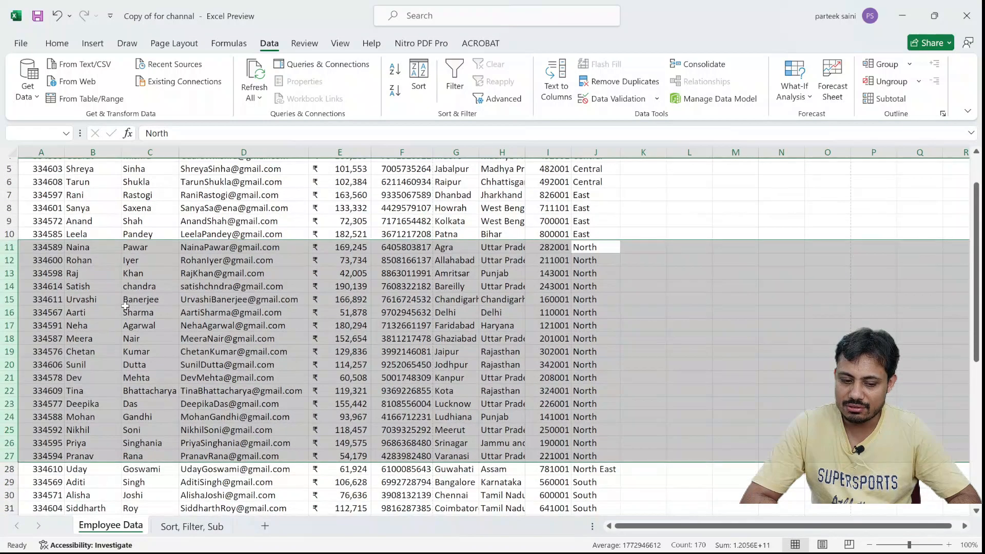
click(207, 393)
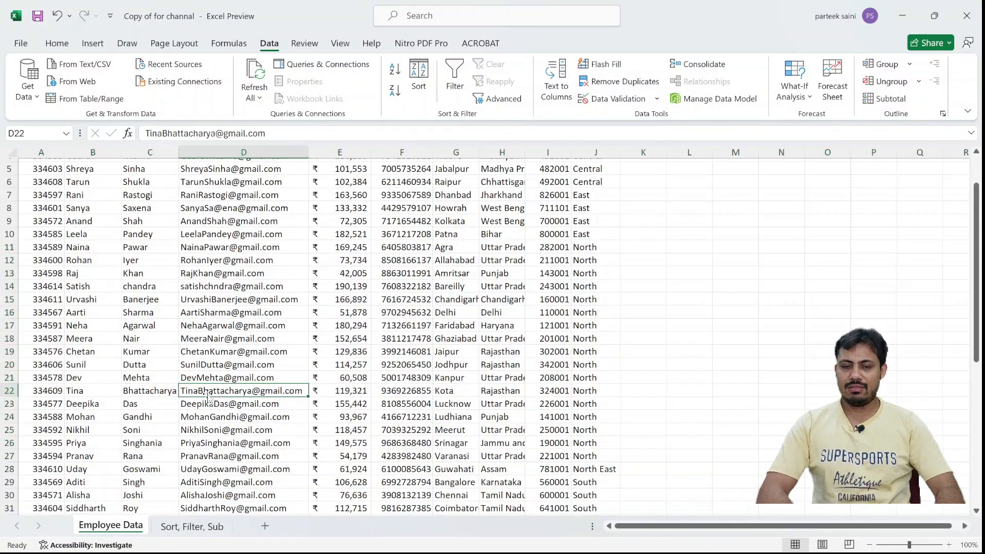
scroll(224, 323, up, 2)
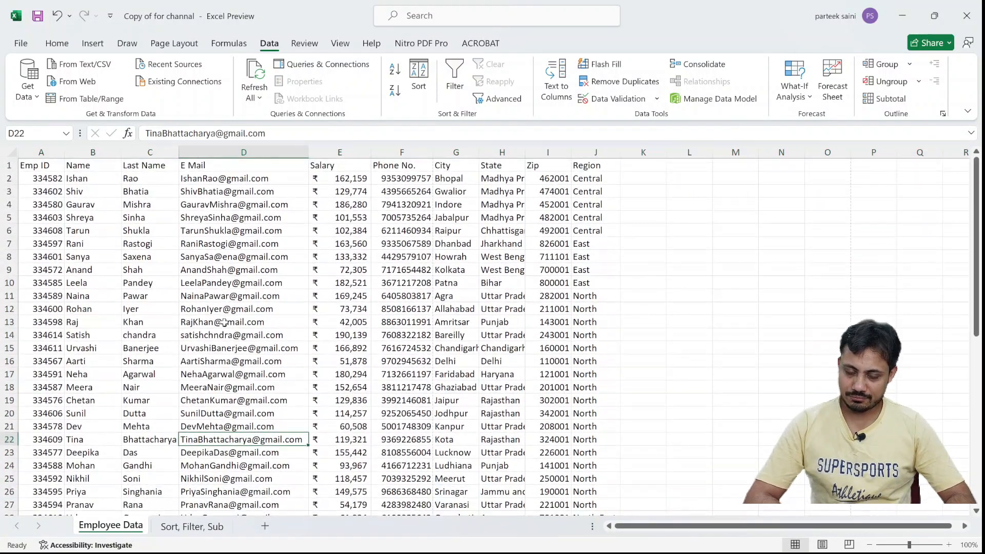
Check the topics slide in PowerPoint and open the Sort, Filter, Sub sheet back in the Excel workbook.
key(alt+Tab)
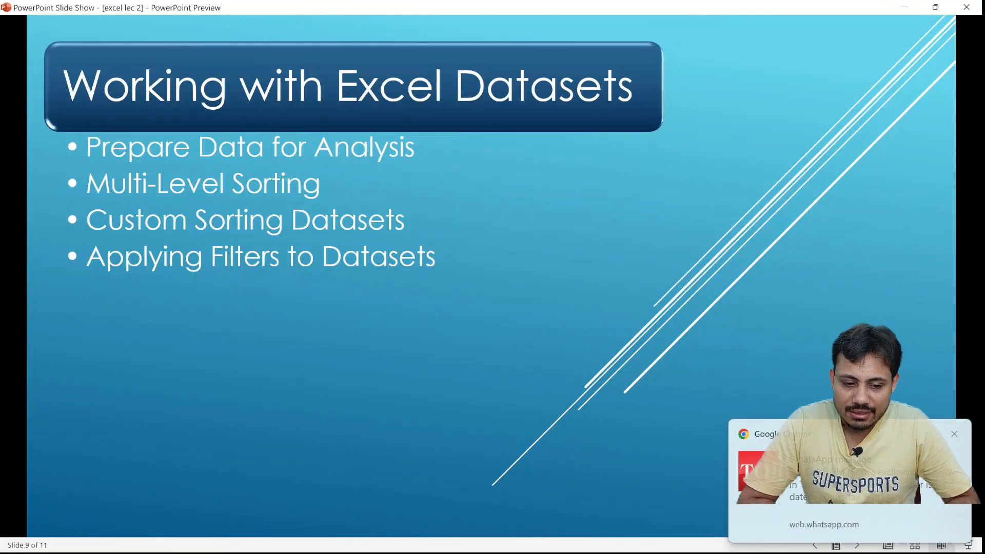
key(alt+Tab)
click(340, 295)
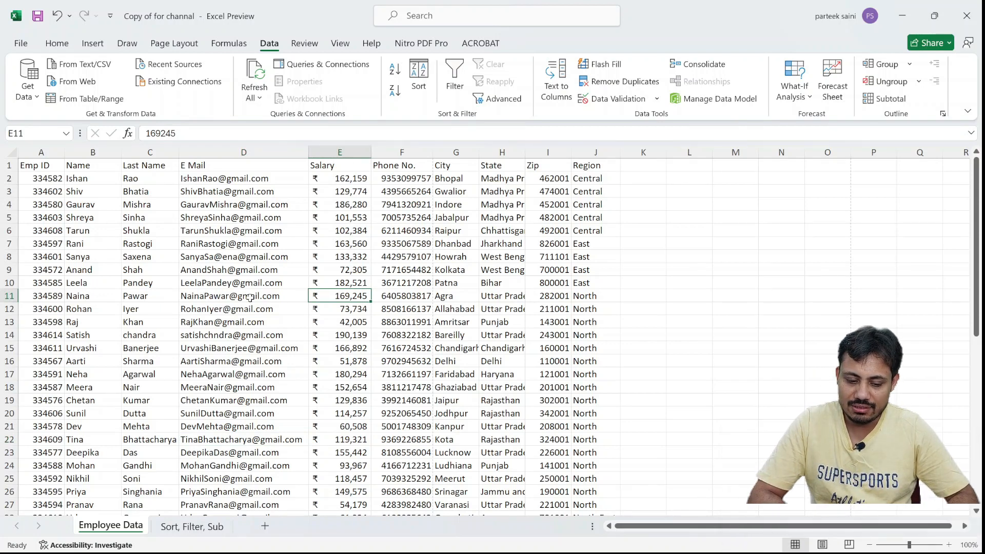
click(191, 526)
click(200, 352)
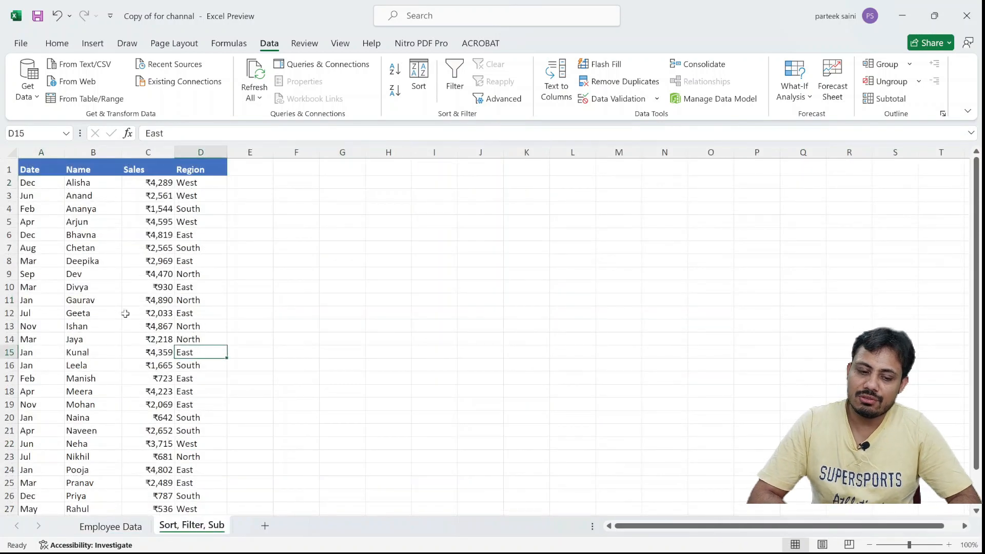
click(54, 261)
click(206, 249)
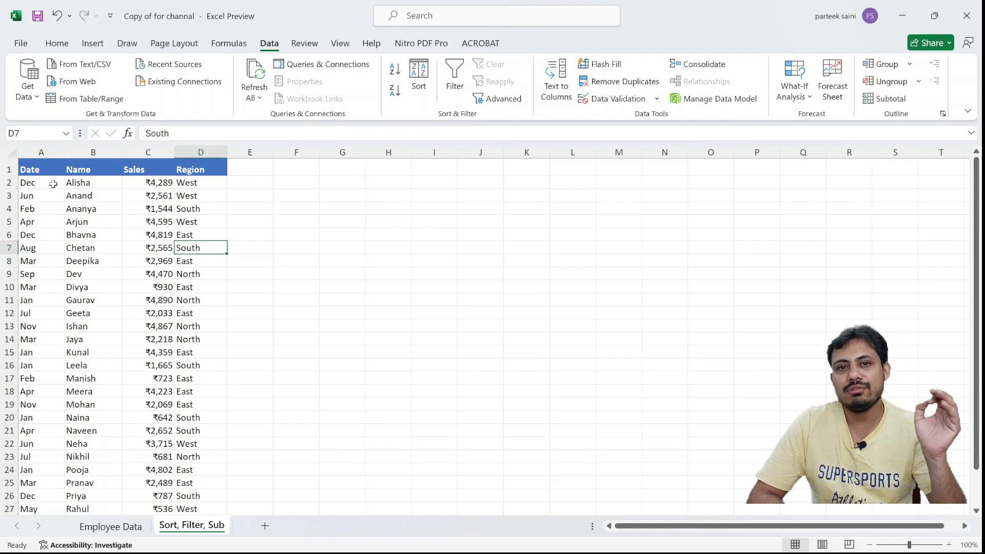
Look through the sales table and clear the stray name in cell B29 below its last complete row.
click(37, 169)
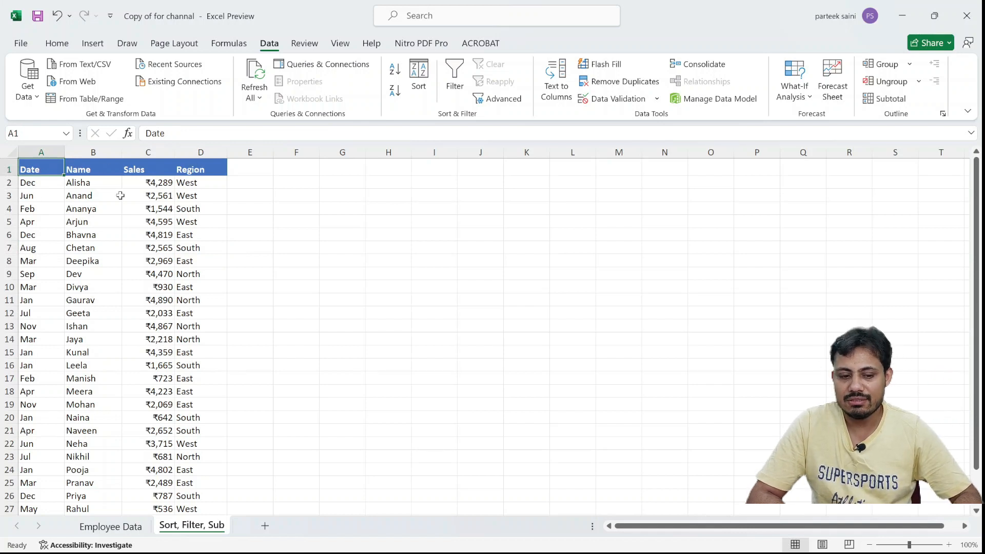
click(20, 205)
click(73, 234)
scroll(73, 234, down, 9)
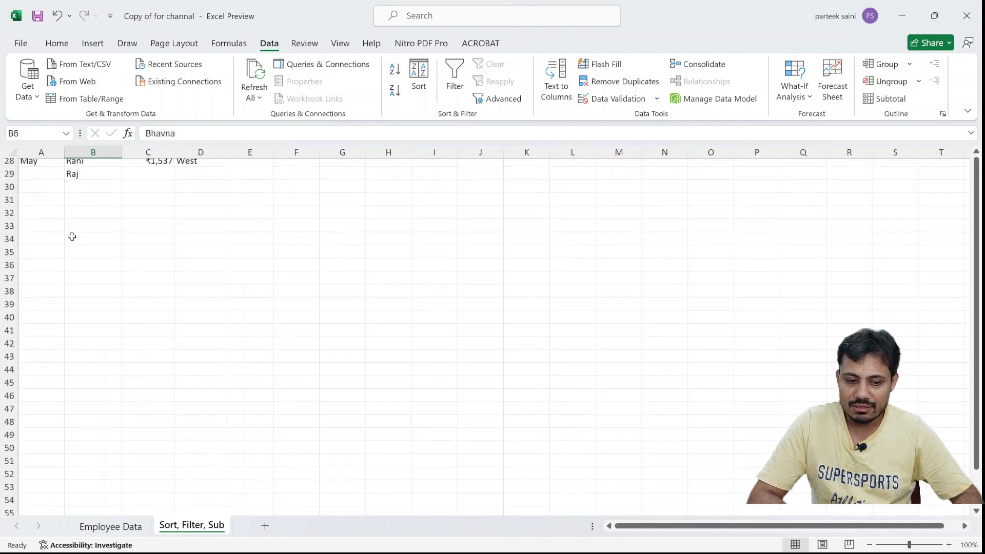
scroll(72, 234, up, 8)
scroll(74, 237, up, 1)
scroll(77, 241, down, 4)
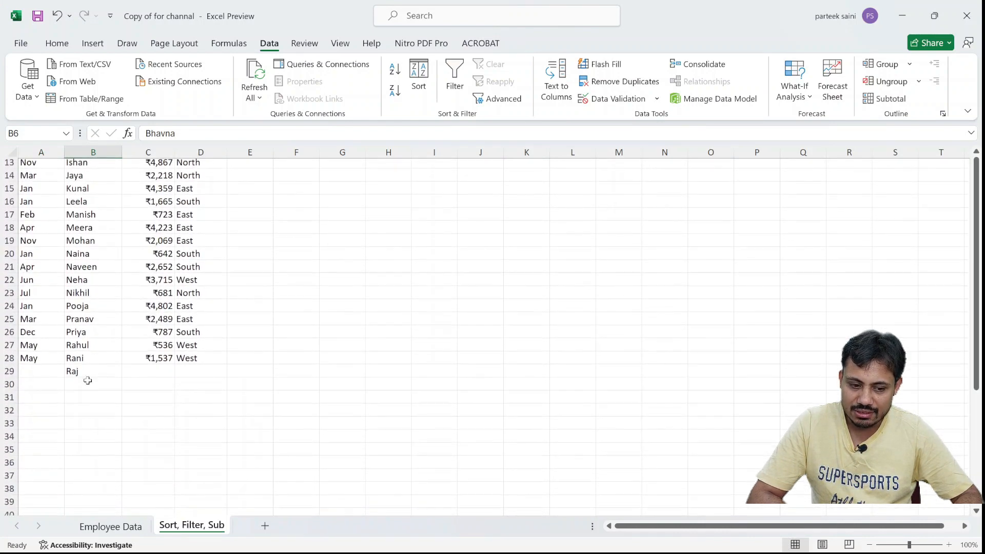
click(84, 375)
key(Delete)
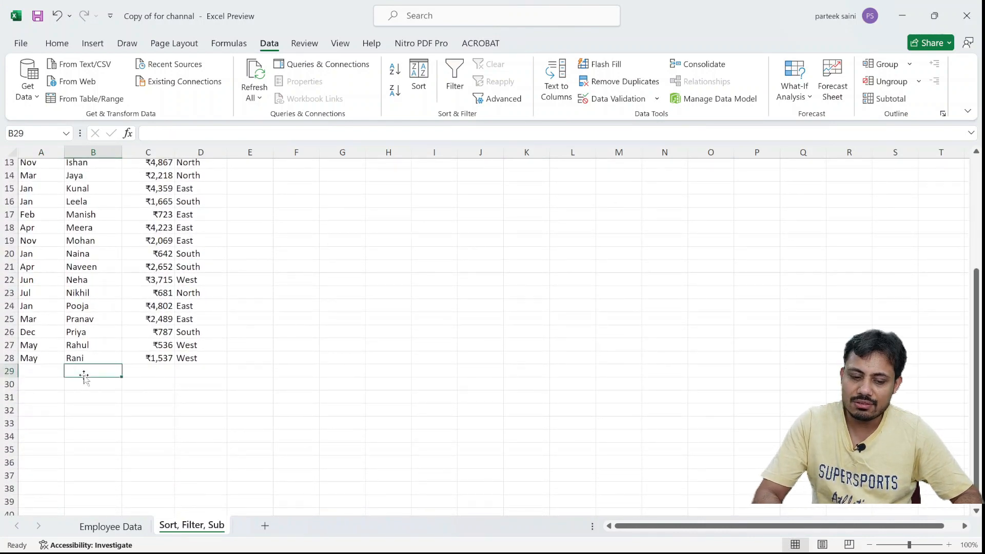
scroll(121, 308, up, 4)
Review the Date column of the sales table and rename its header in cell A1 to Month.
click(55, 210)
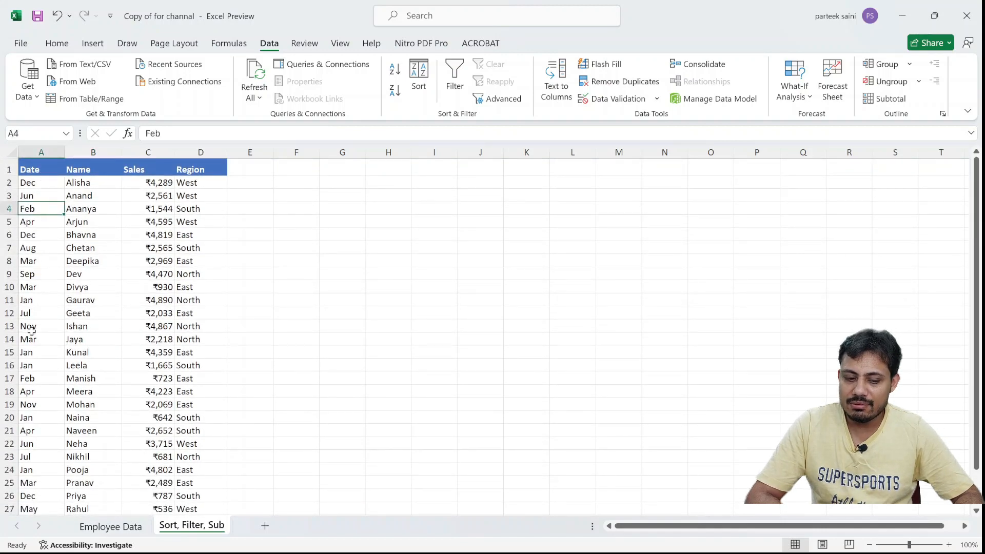
scroll(30, 449, down, 3)
scroll(31, 451, up, 3)
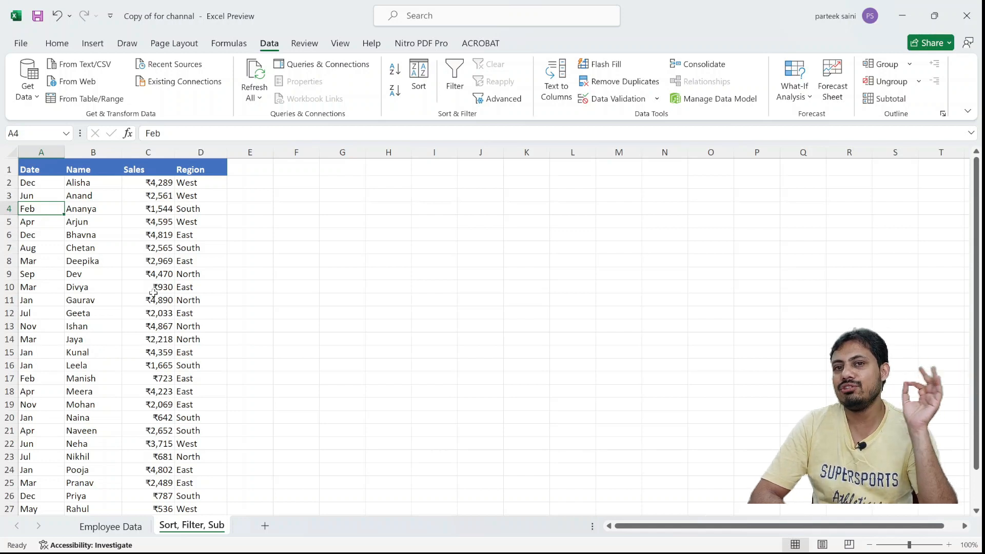
click(41, 153)
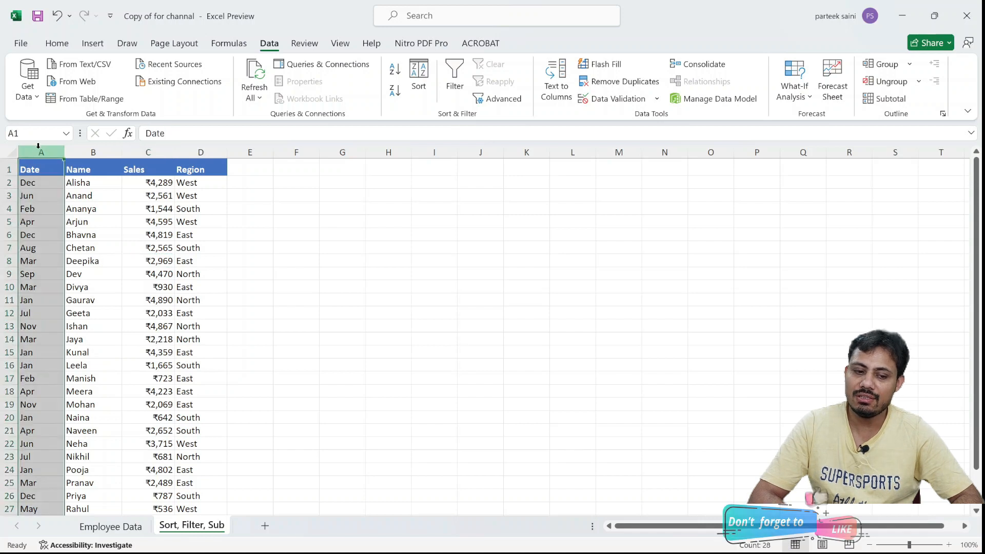
click(74, 231)
click(26, 171)
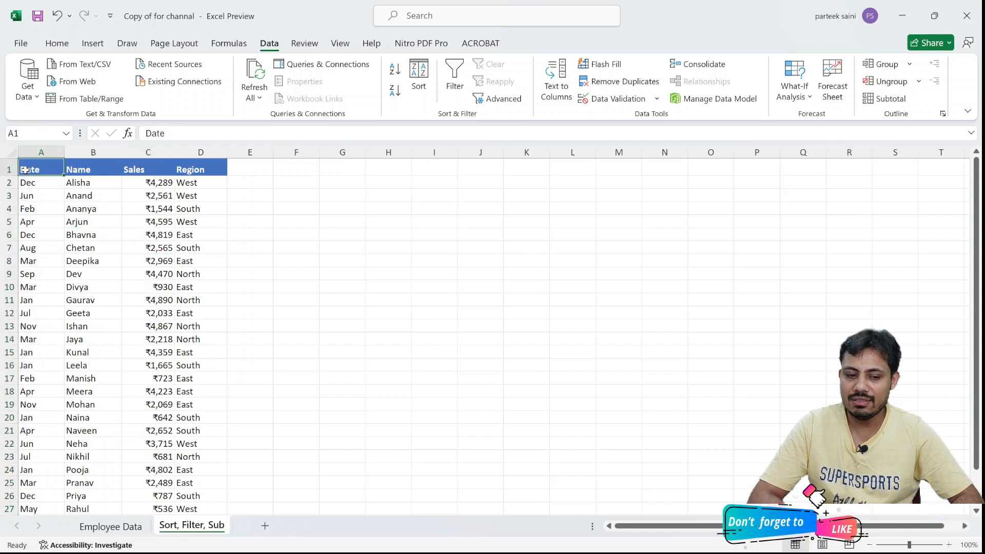
text(Month)
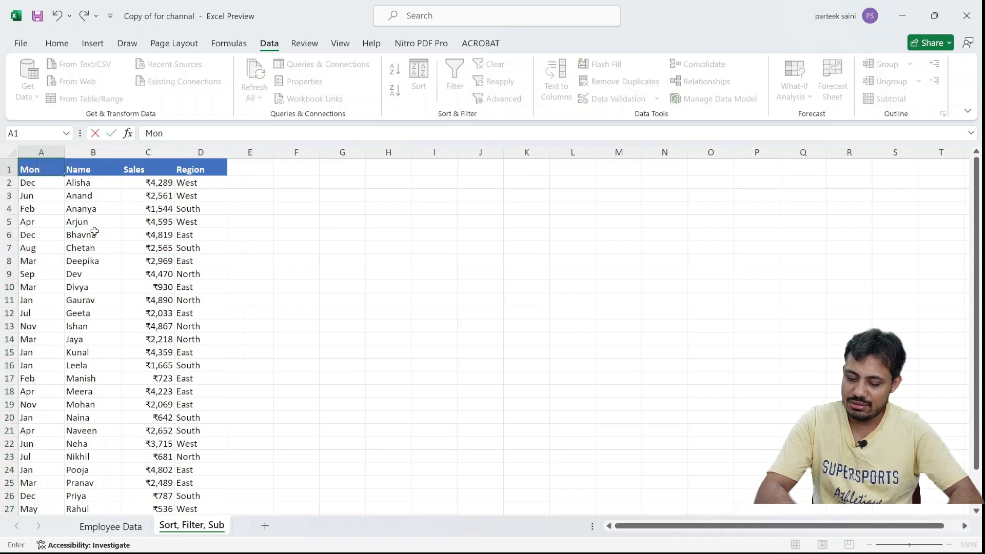
key(Tab)
key(Left)
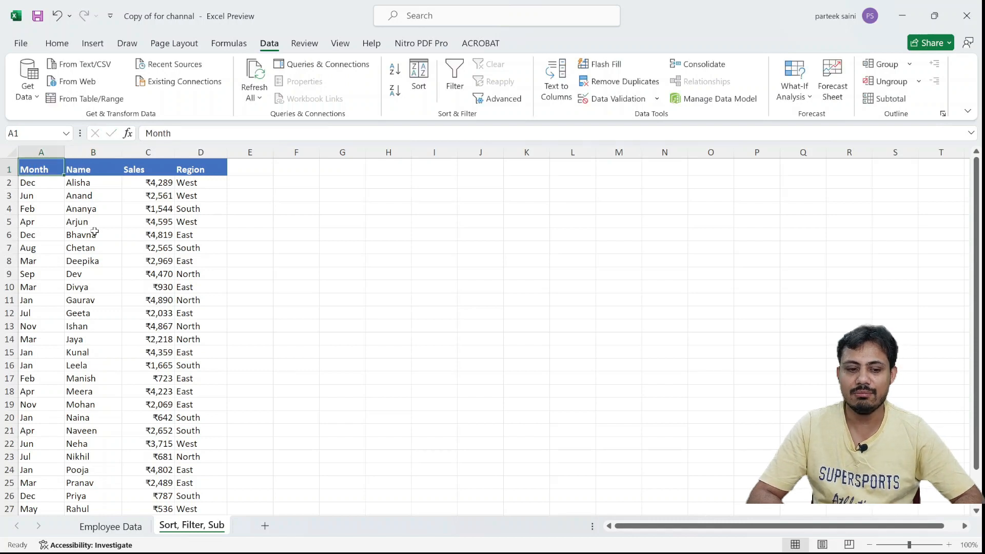
Sort the sales table by the Month column from A to Z and review the resulting month order.
click(395, 68)
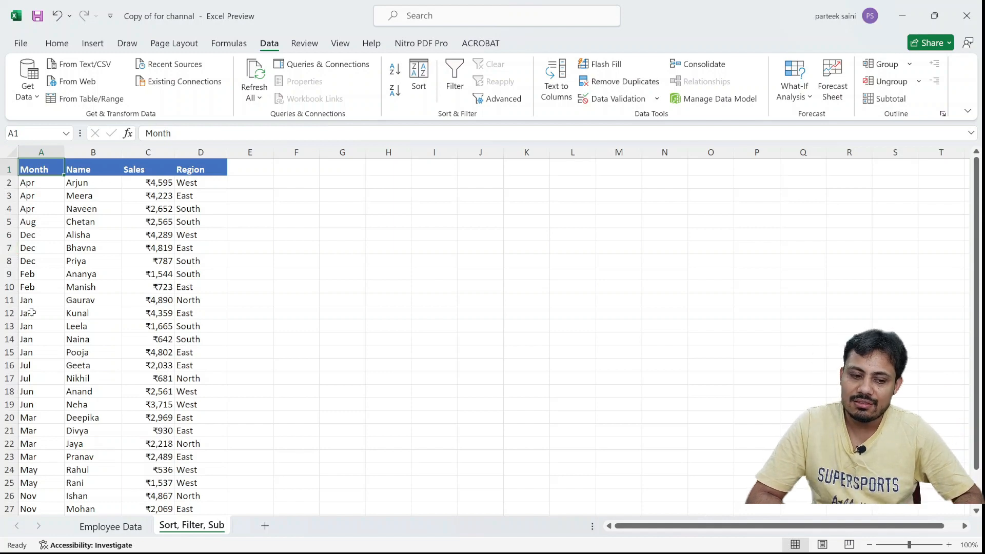
scroll(42, 333, down, 3)
scroll(41, 333, up, 3)
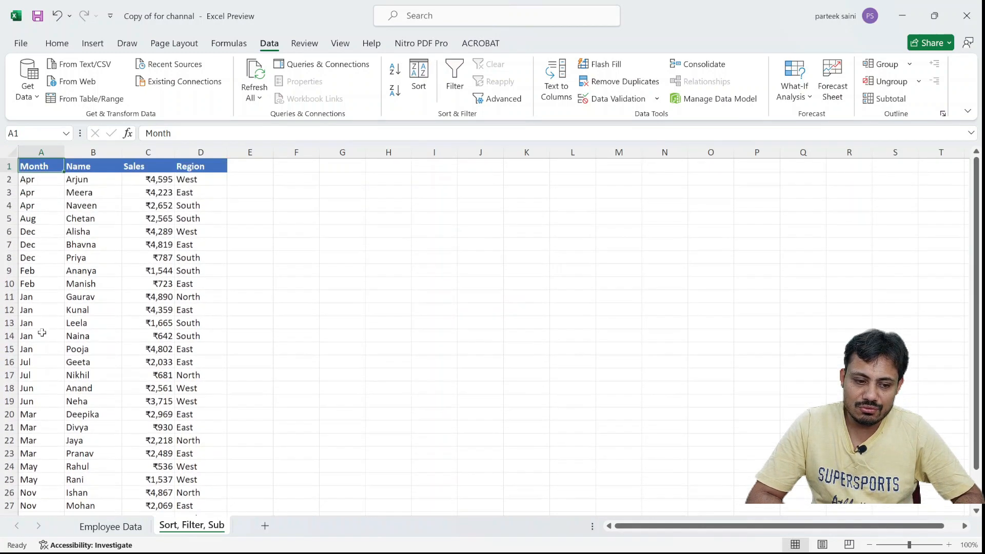
scroll(42, 333, down, 1)
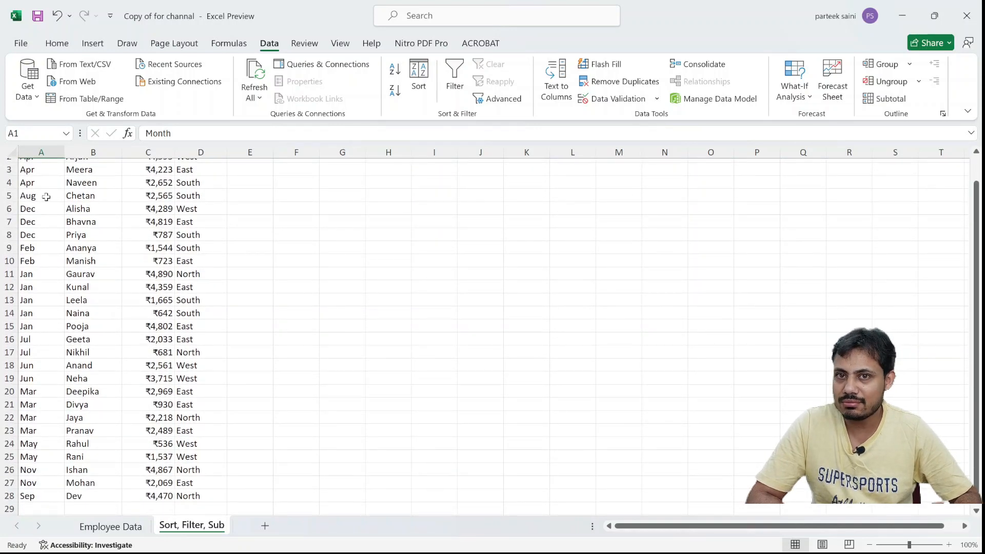
scroll(47, 196, up, 1)
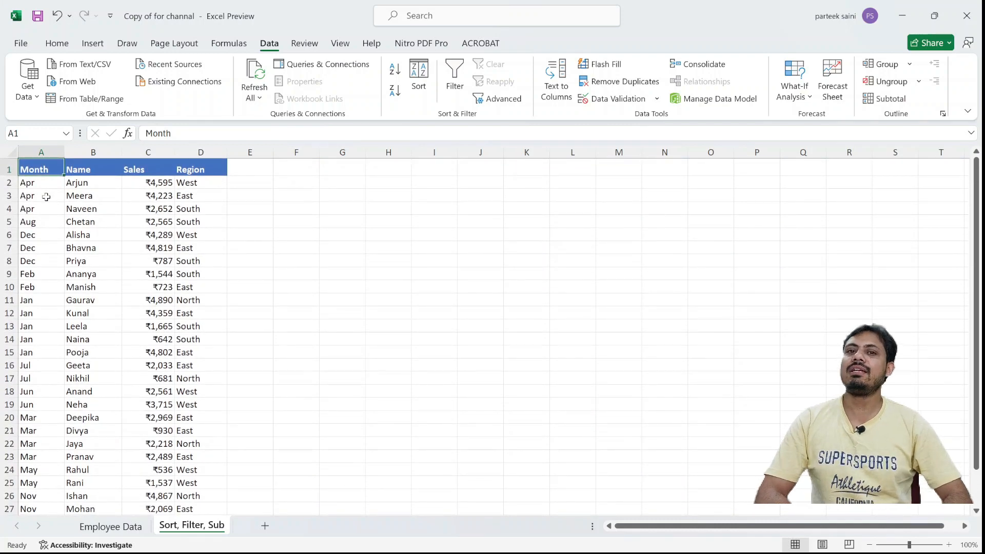
click(45, 223)
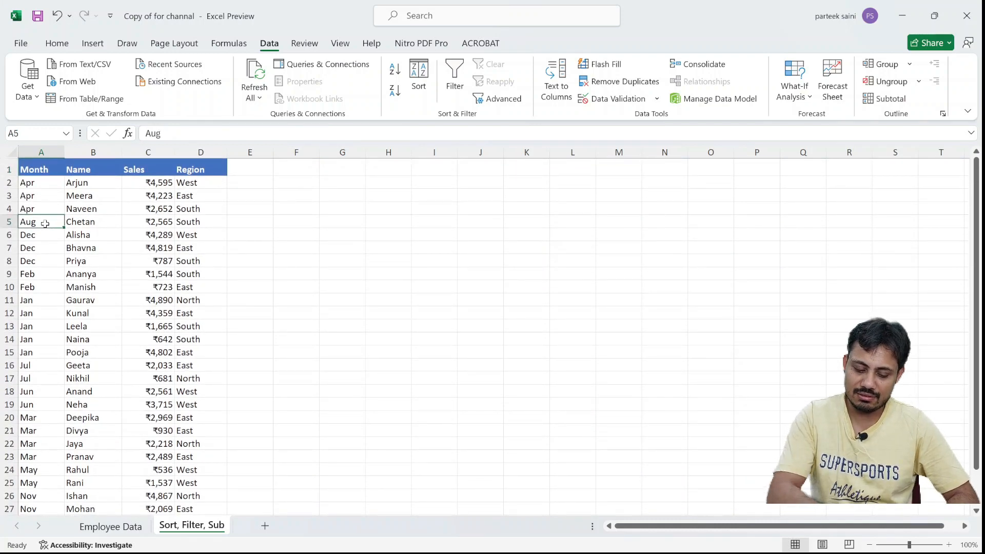
Undo the A to Z month sort and sort the whole sales table by Month using the custom list starting Jan, Feb, Mar, Apr.
key(ctrl+z)
key(ctrl+Home)
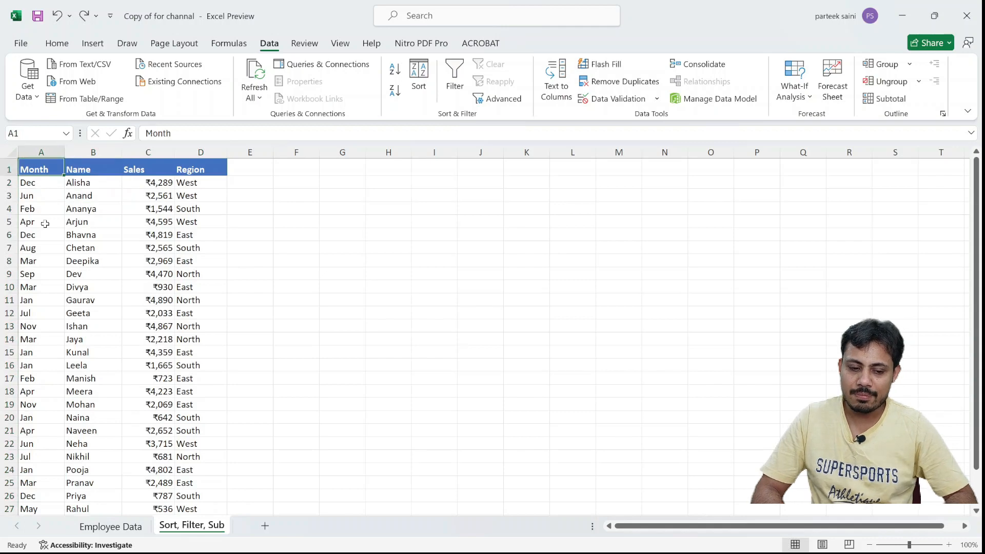
key(ctrl+shift+End)
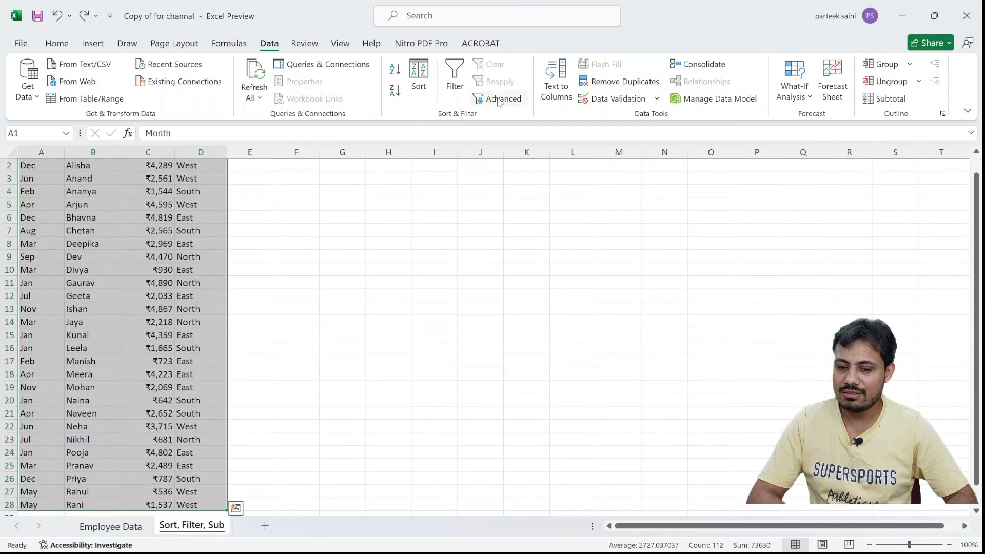
click(418, 77)
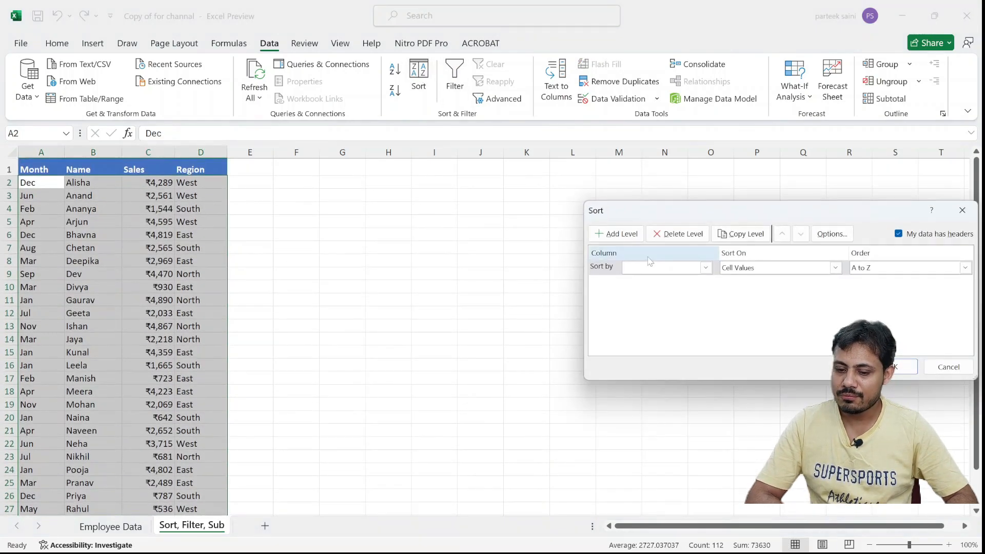
click(706, 267)
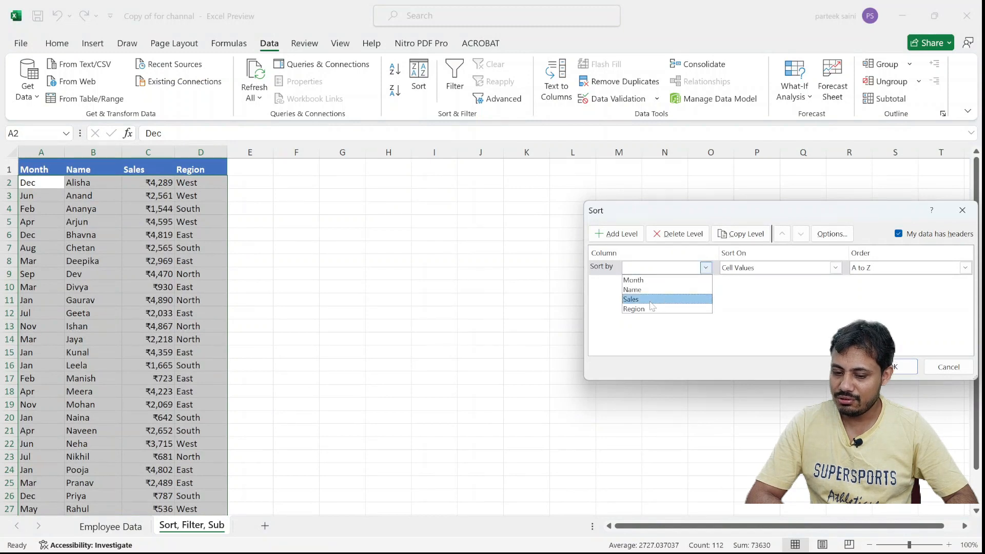
click(643, 280)
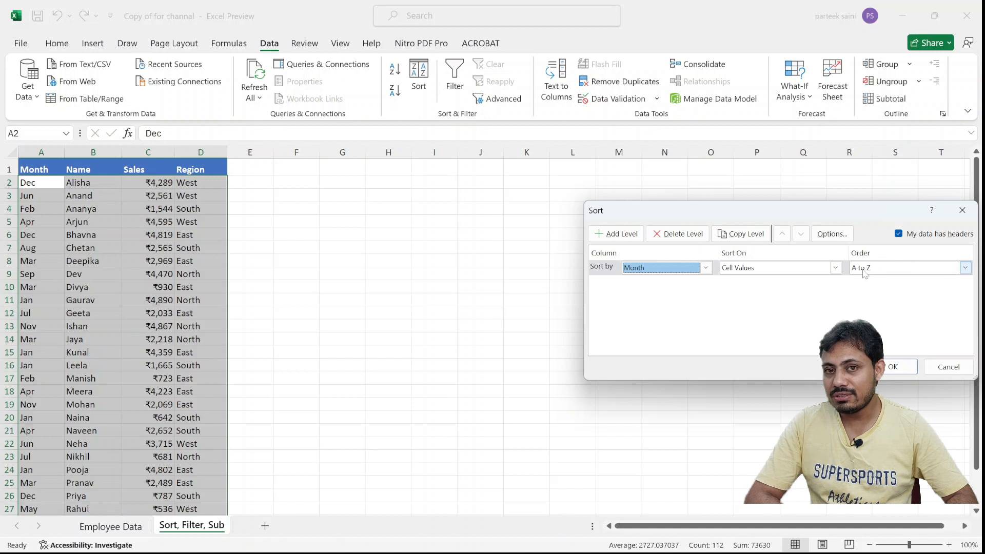
click(967, 270)
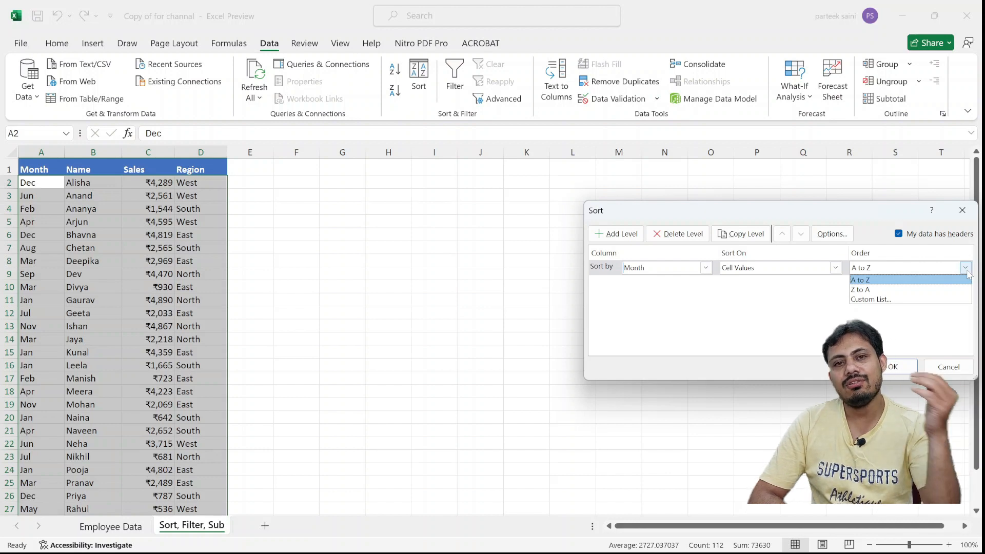
click(905, 299)
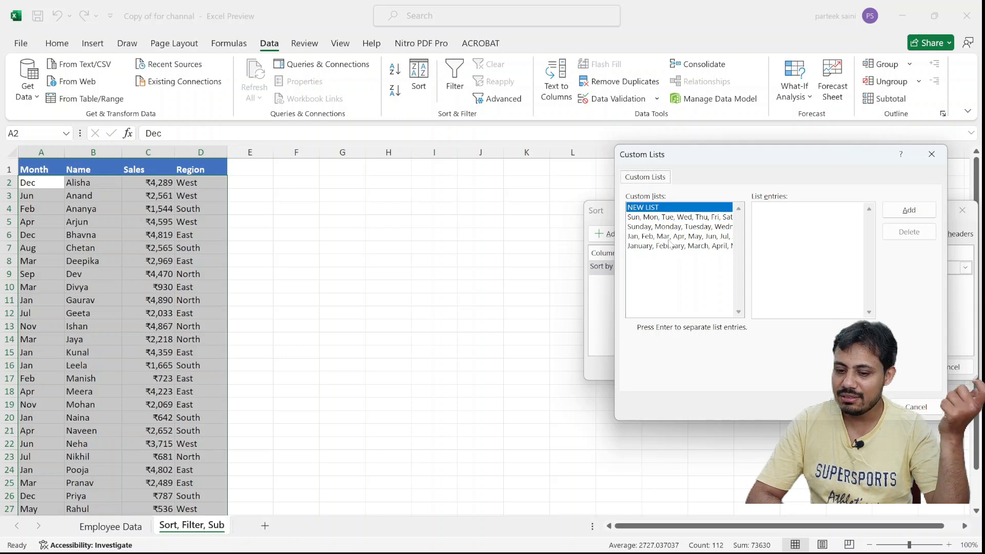
click(657, 239)
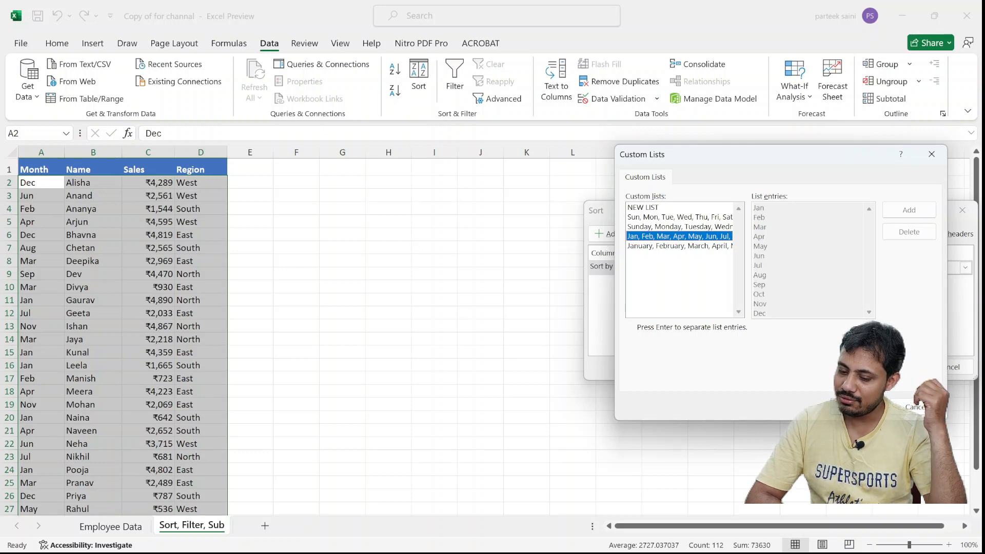
key(Return)
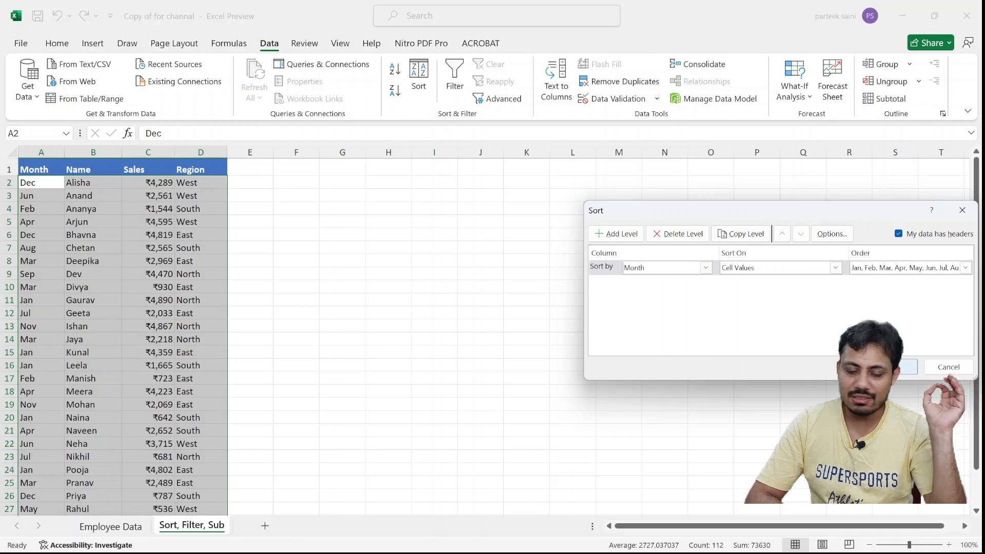
key(Return)
click(110, 218)
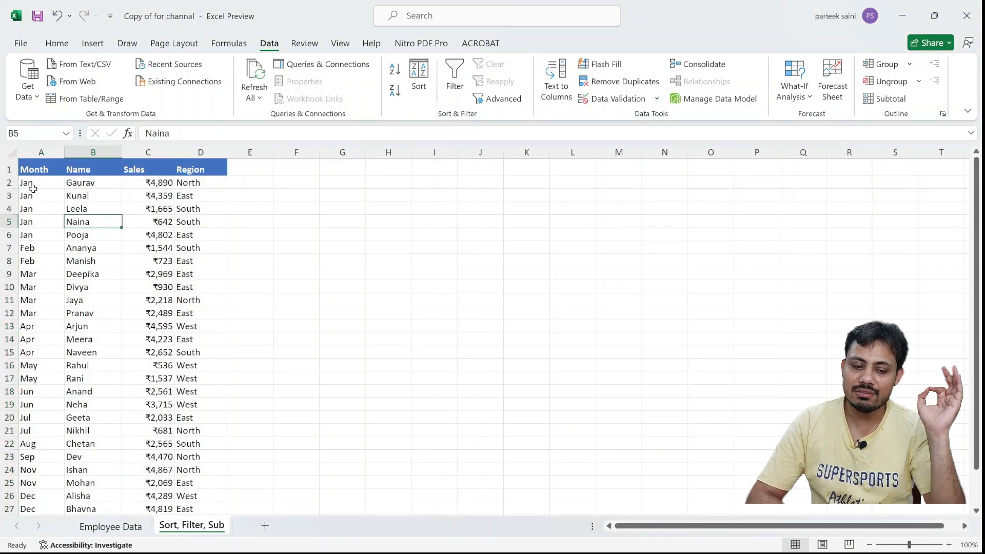
Check the month order down to the end of the sales table and consult the topics slide in PowerPoint before returning to Excel.
scroll(34, 403, down, 4)
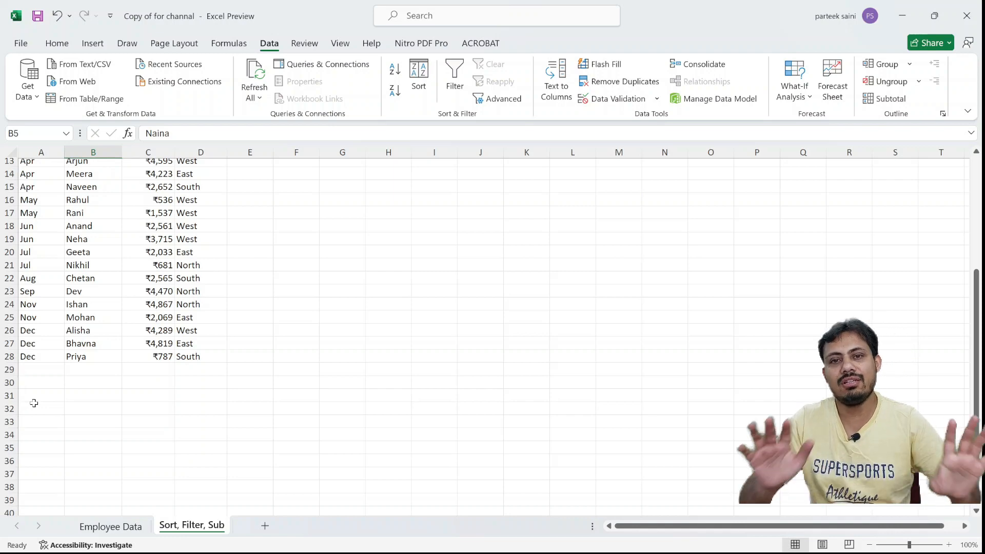
scroll(34, 404, up, 4)
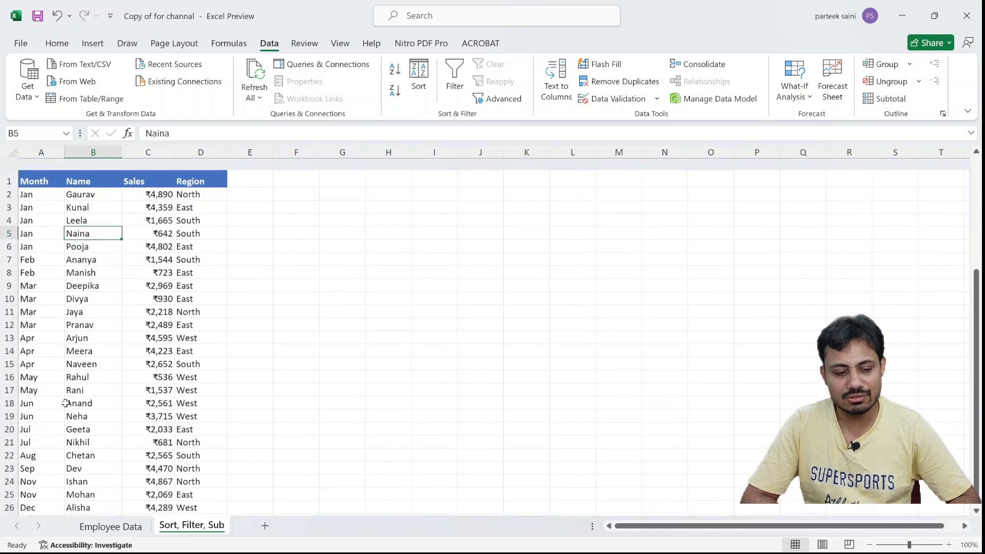
click(50, 289)
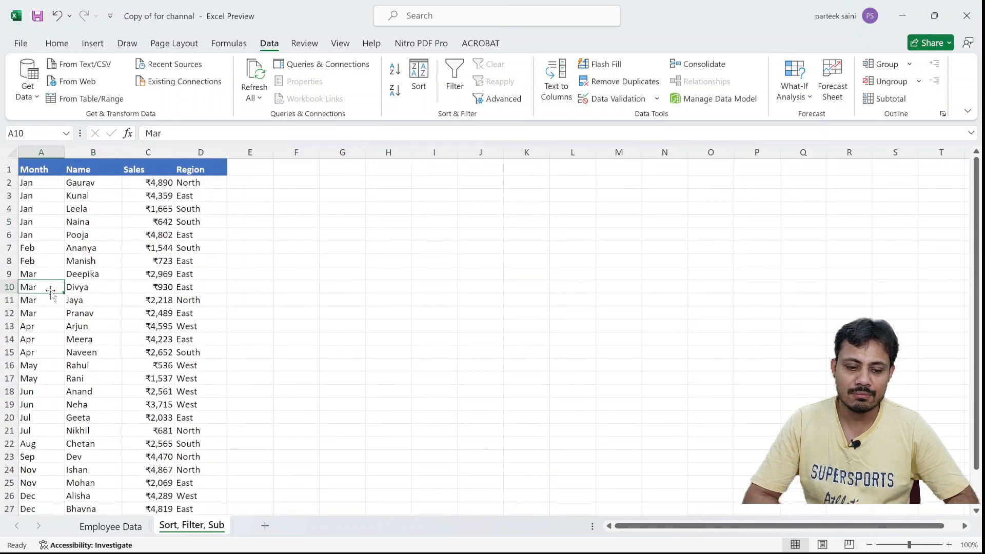
key(alt)
click(149, 341)
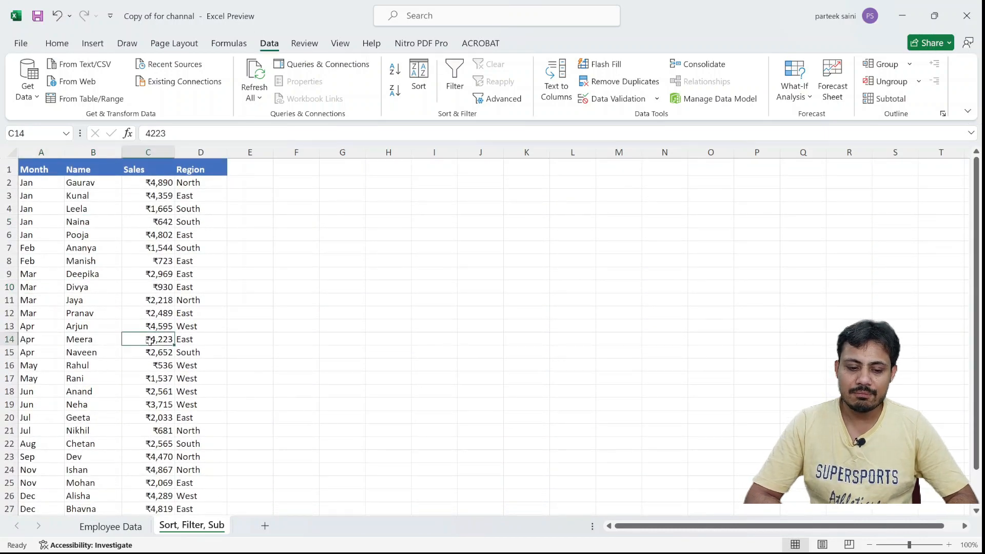
click(91, 273)
key(alt+Tab)
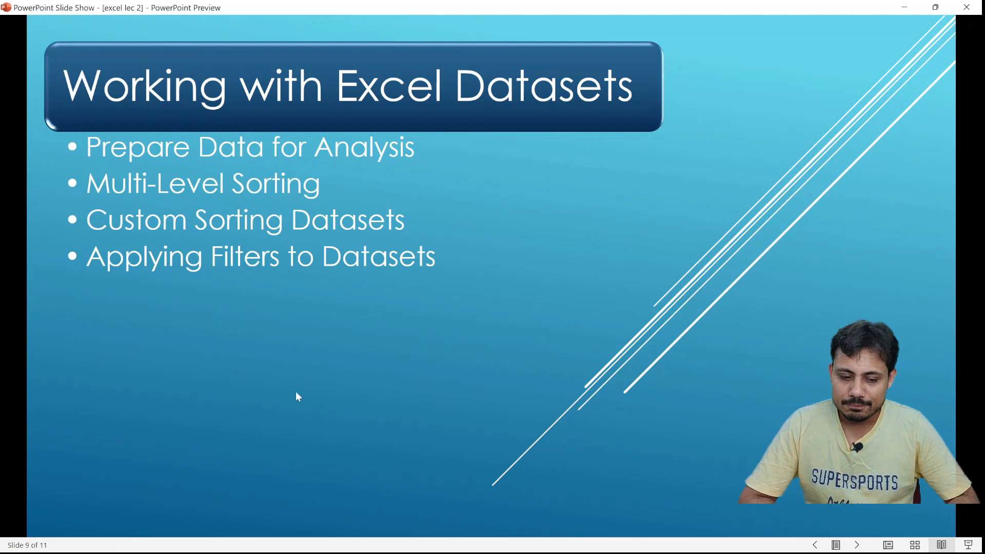
key(alt+Tab)
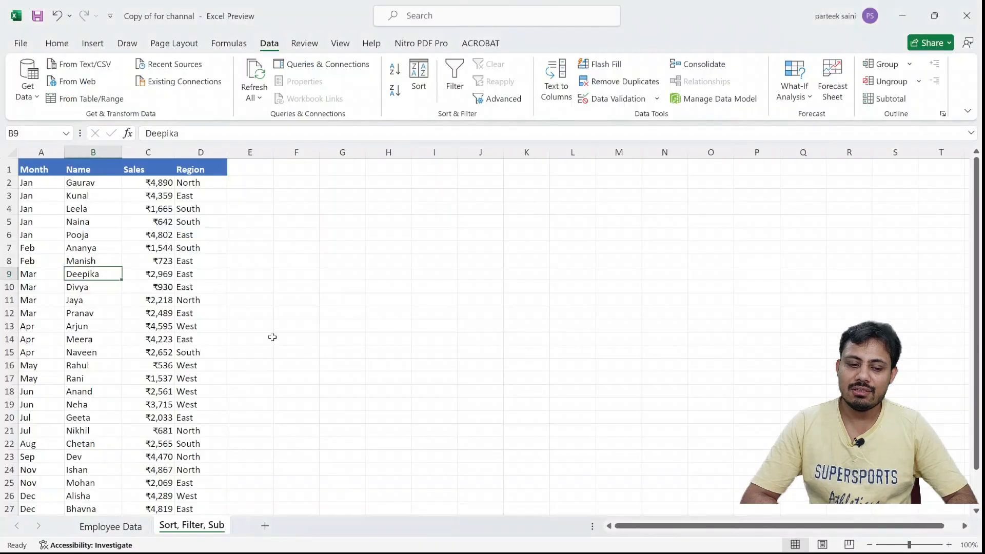
Open the Employee Data sheet and look through its employee records.
click(96, 247)
click(116, 512)
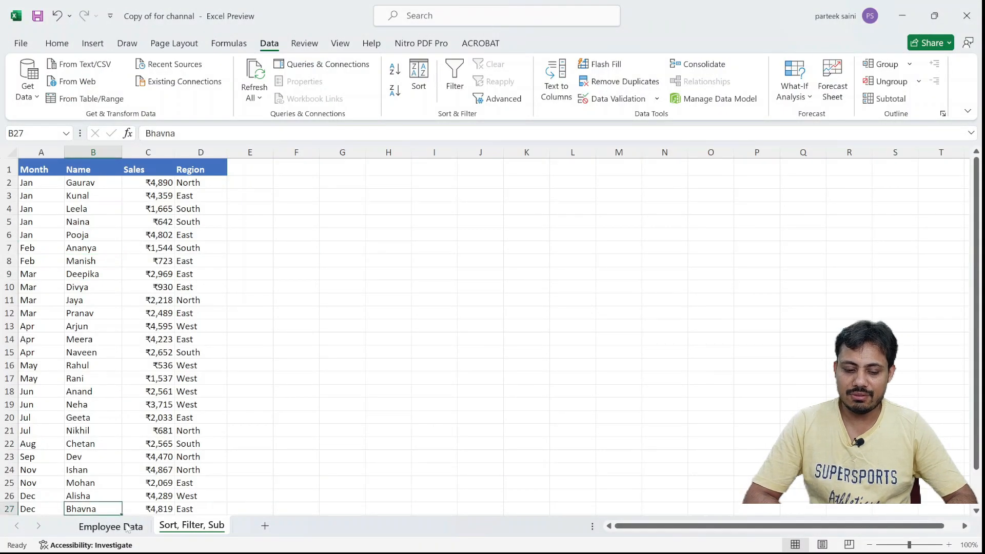
click(128, 527)
click(190, 348)
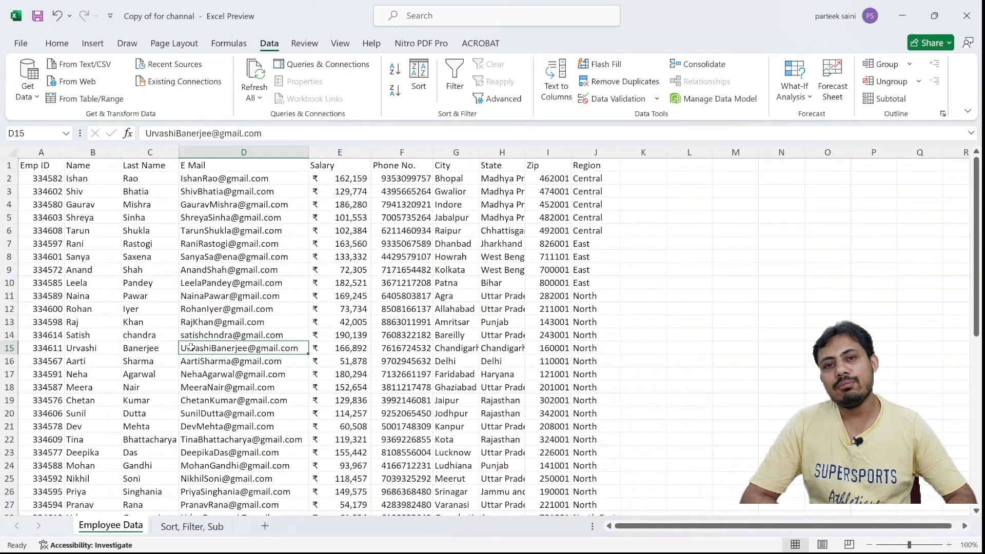
click(67, 270)
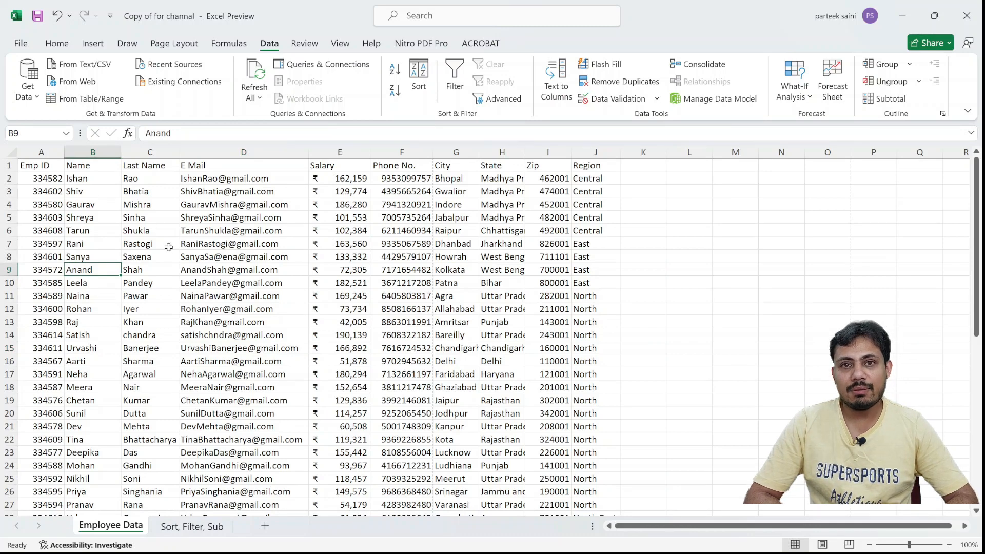
scroll(175, 255, down, 2)
scroll(175, 255, up, 2)
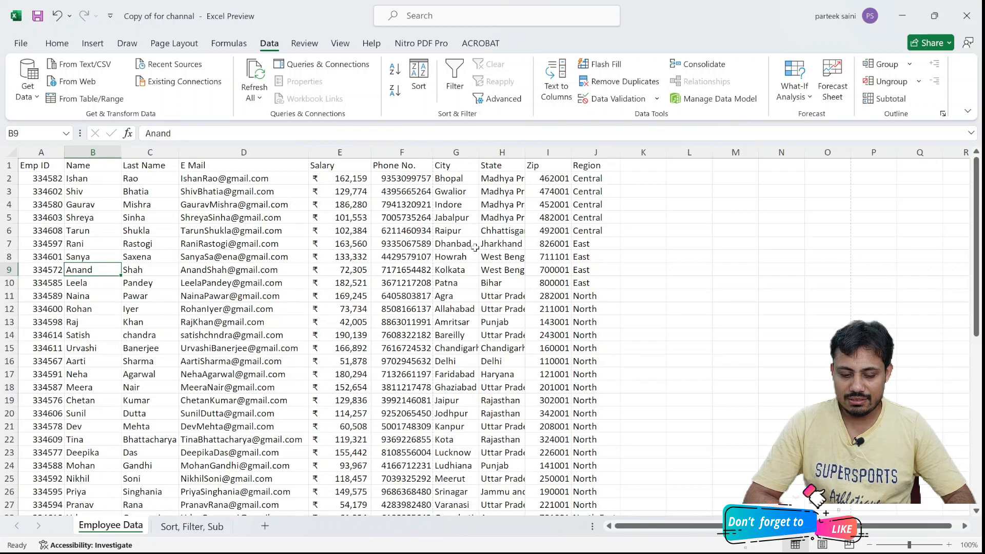
Undo the custom month sort on the sales table and return to the Employee Data sheet.
click(391, 278)
key(ctrl+Page_Down)
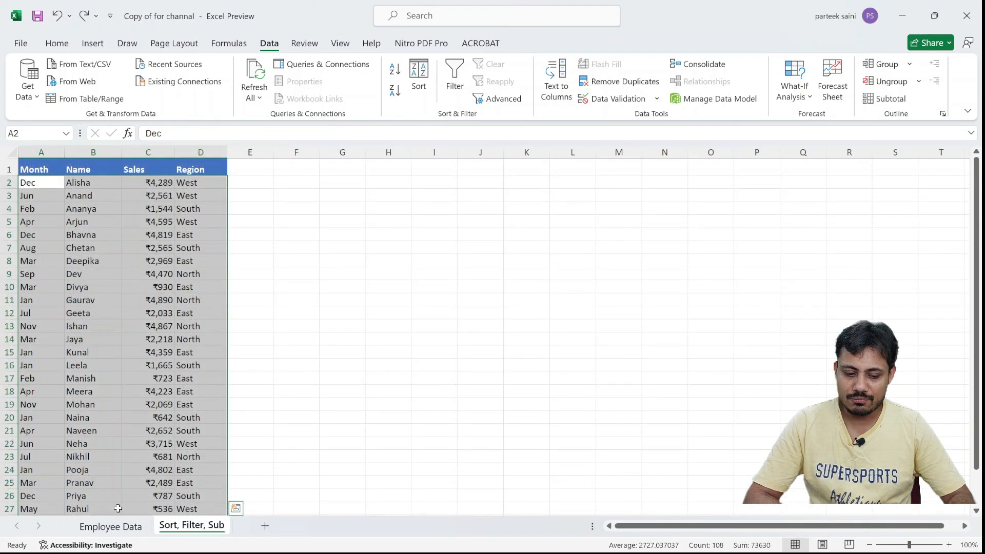
click(111, 527)
Sort the whole employee dataset by Last Name from A to Z, keeping that single sort level.
click(133, 277)
key(ctrl+a)
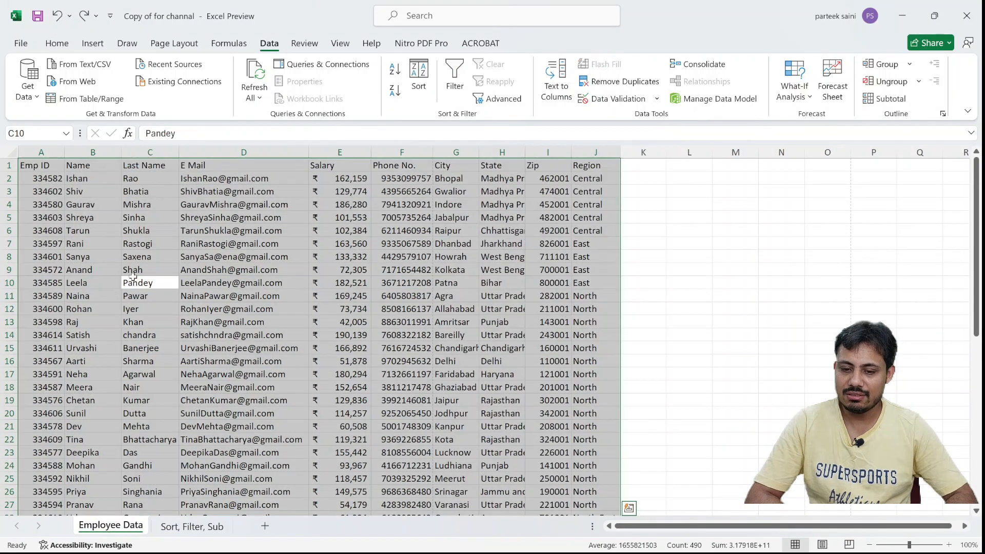
click(395, 69)
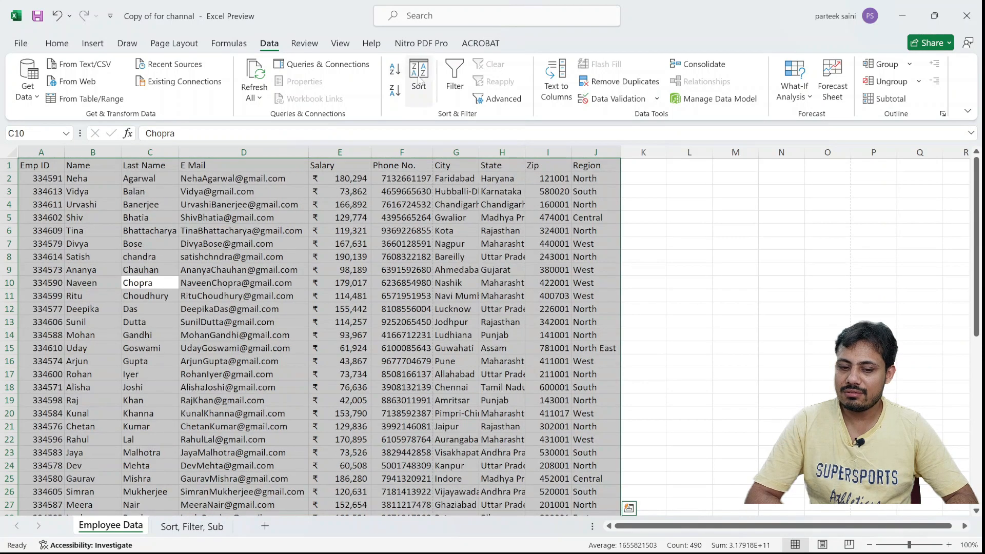
click(419, 77)
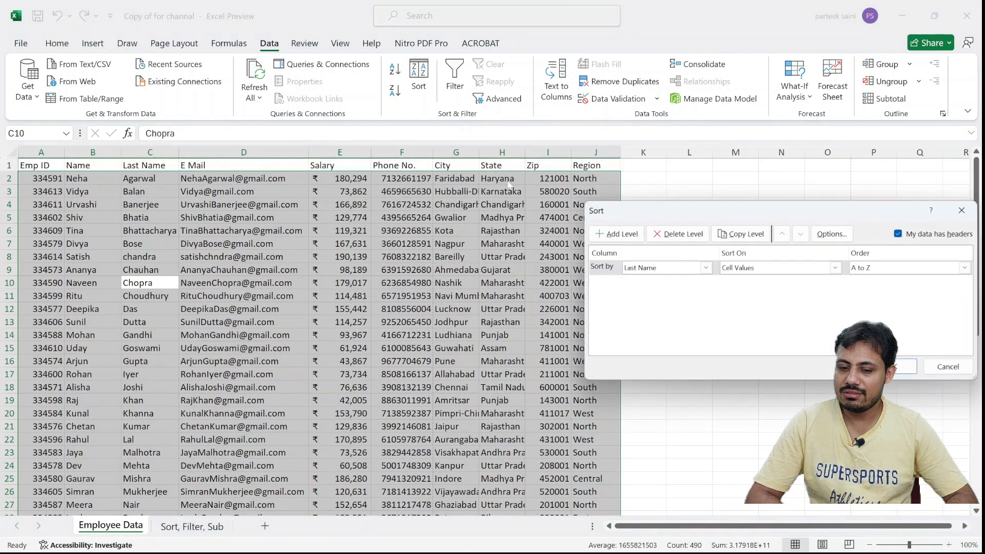
click(613, 267)
click(679, 233)
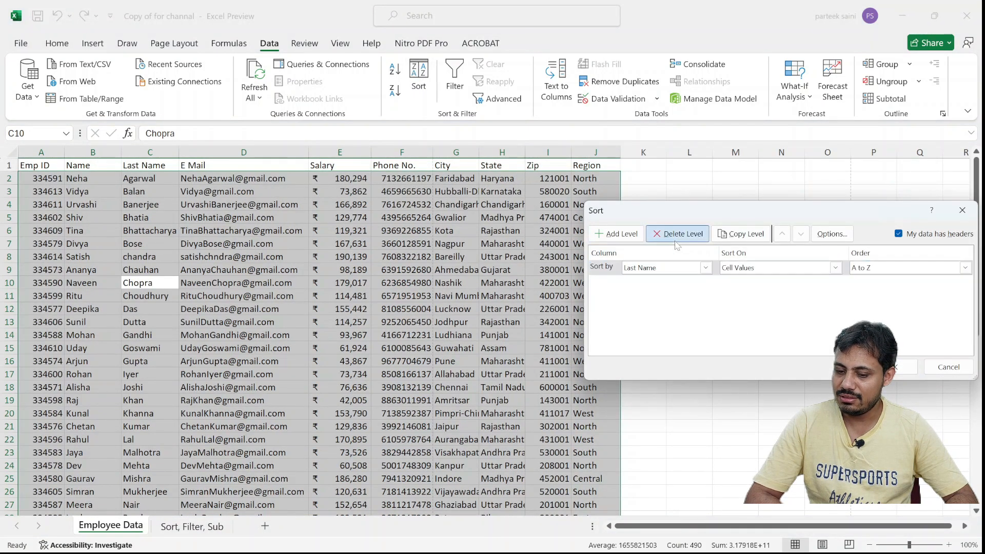
click(895, 366)
Sort the employee dataset by the Emp ID column in ascending order, expanding the selection to the adjacent columns.
click(402, 392)
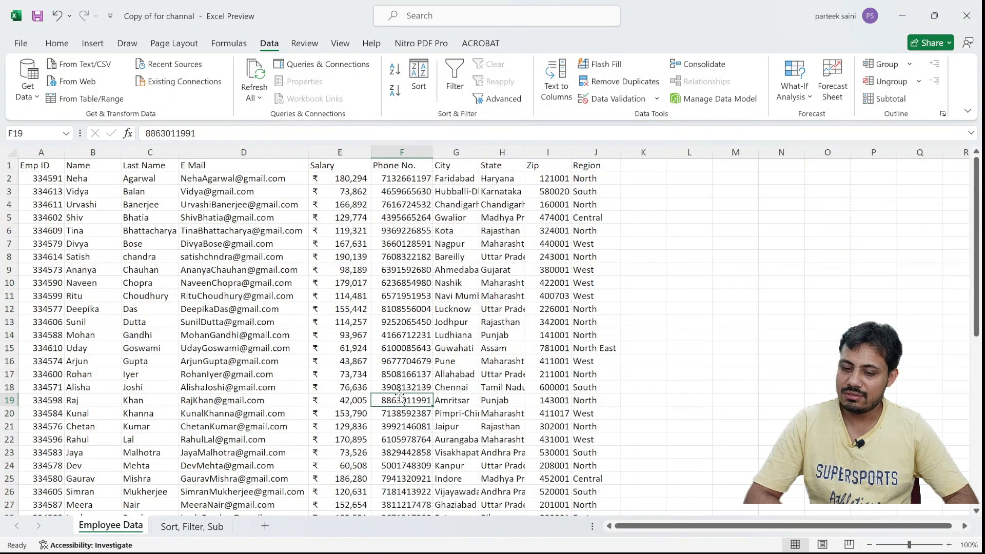
click(232, 335)
click(54, 242)
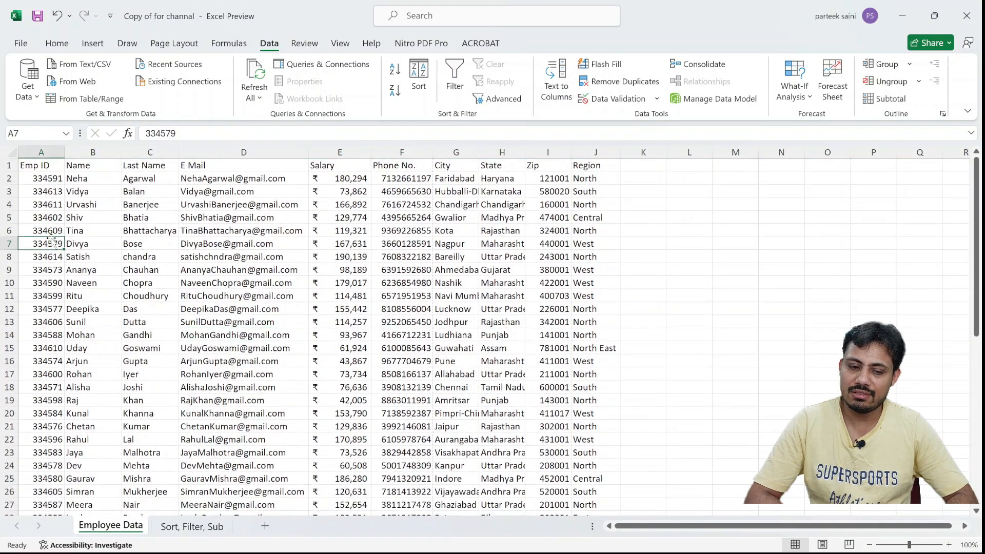
click(36, 153)
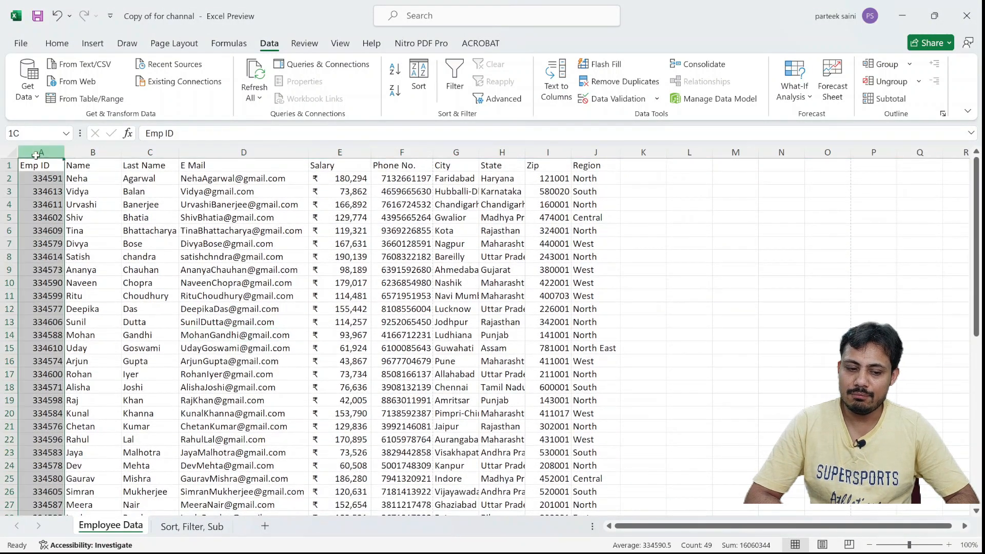
click(395, 68)
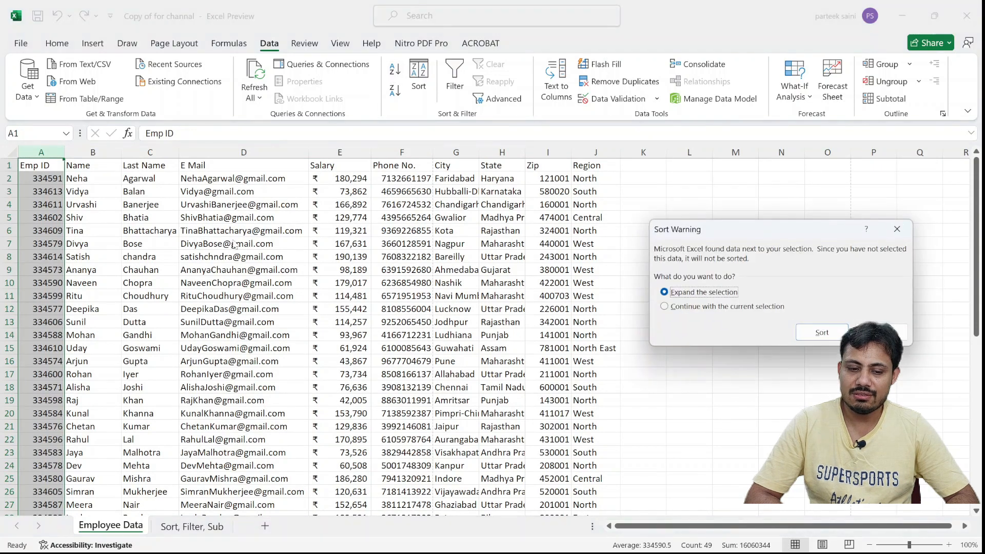
click(821, 330)
click(186, 348)
drag(2, 237, 1, 237)
click(109, 245)
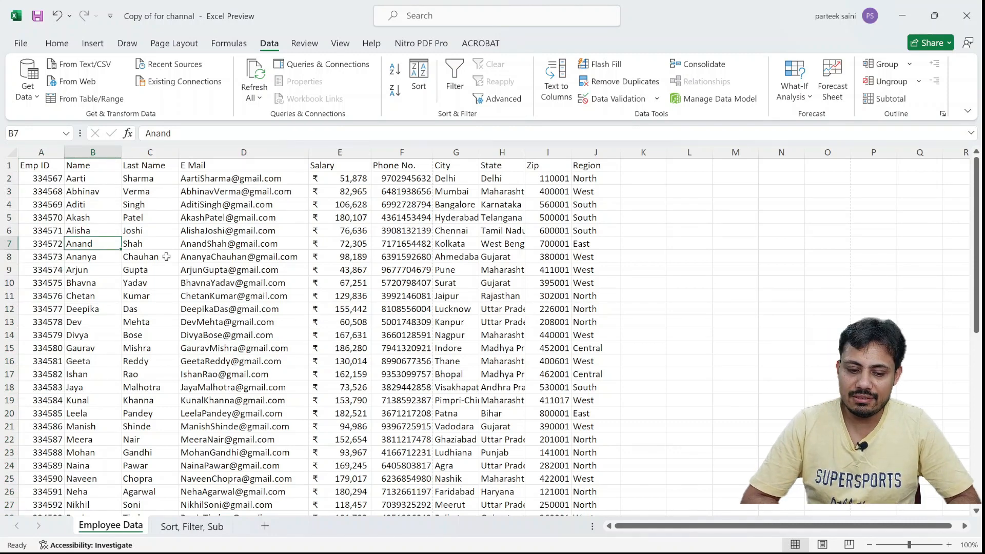
Review the employee table's columns, including Last Name, E Mail, State and Region.
click(172, 272)
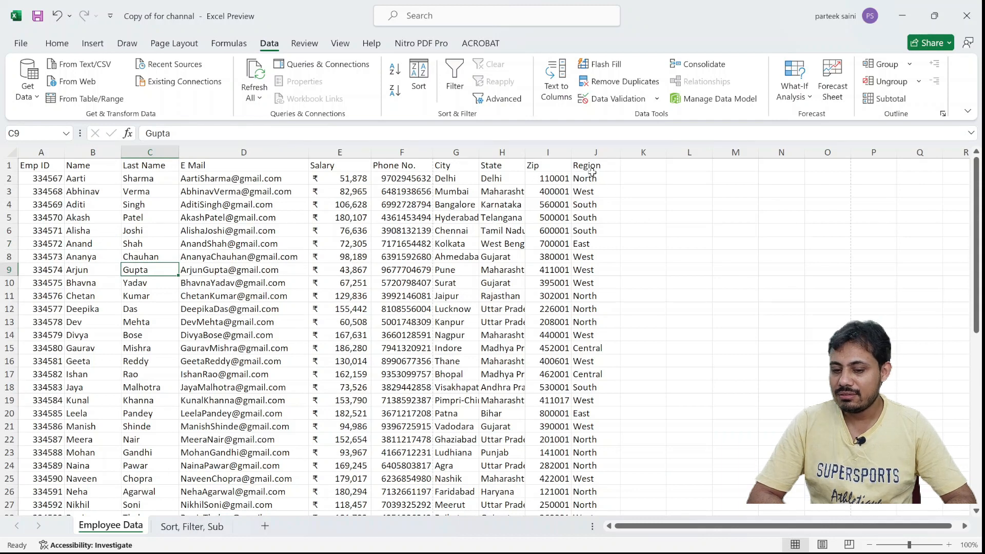
click(587, 168)
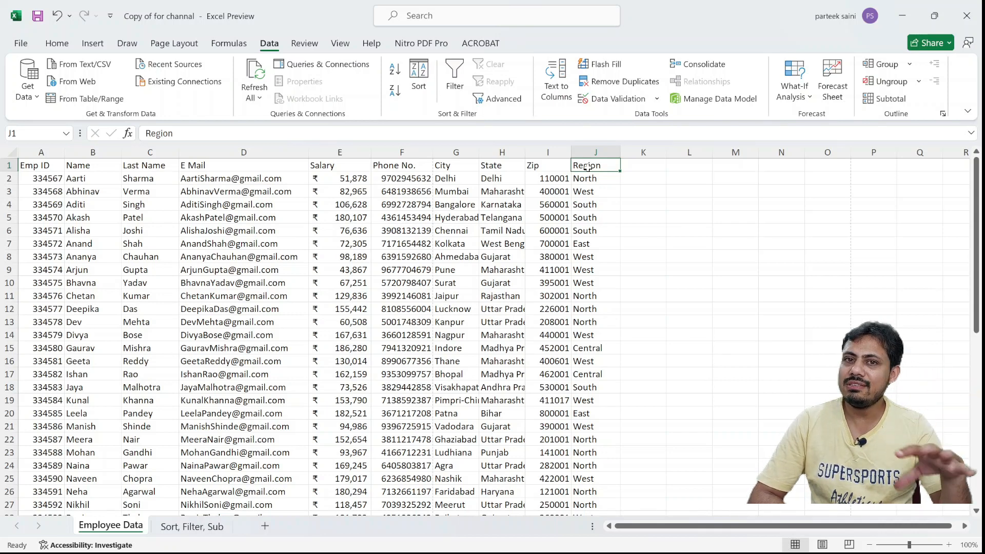
click(245, 298)
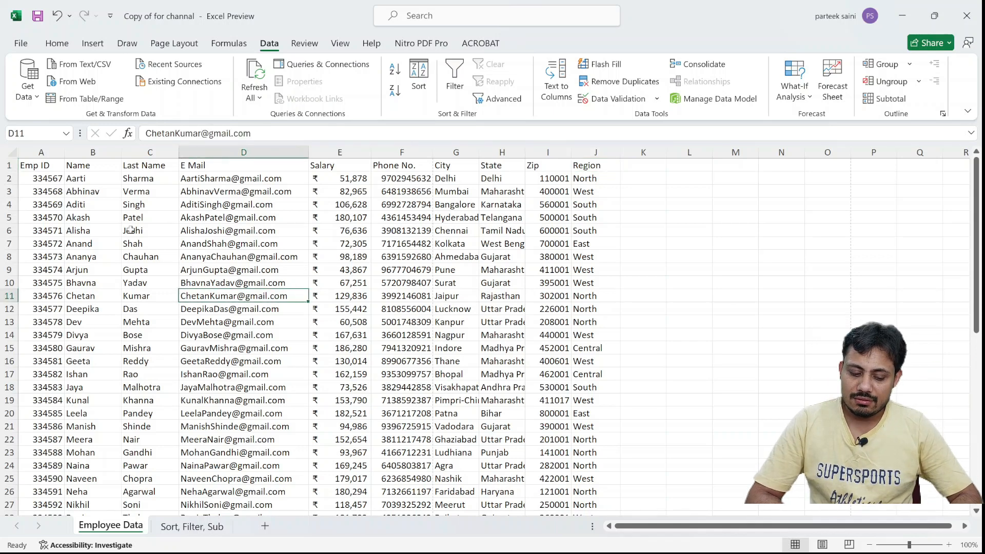
click(231, 168)
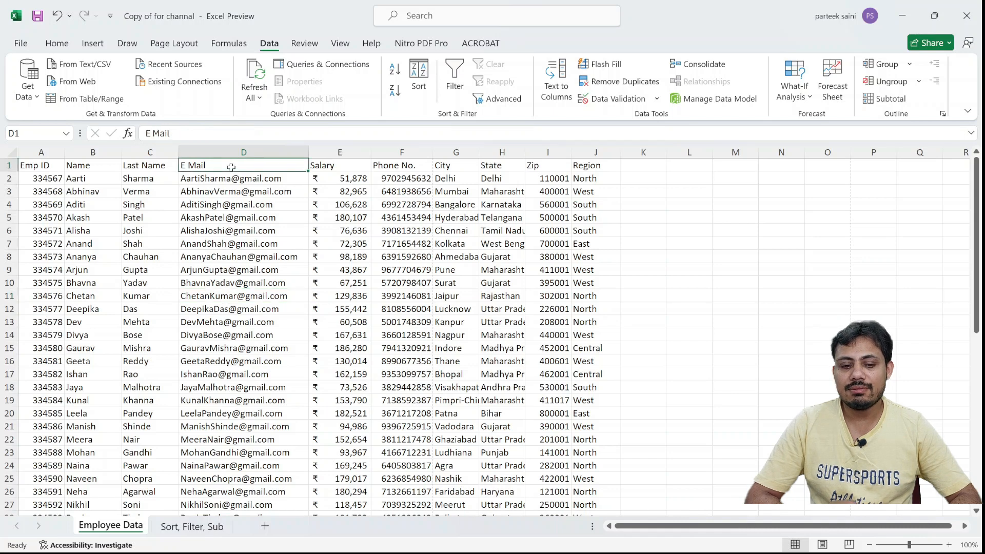
click(500, 169)
click(589, 166)
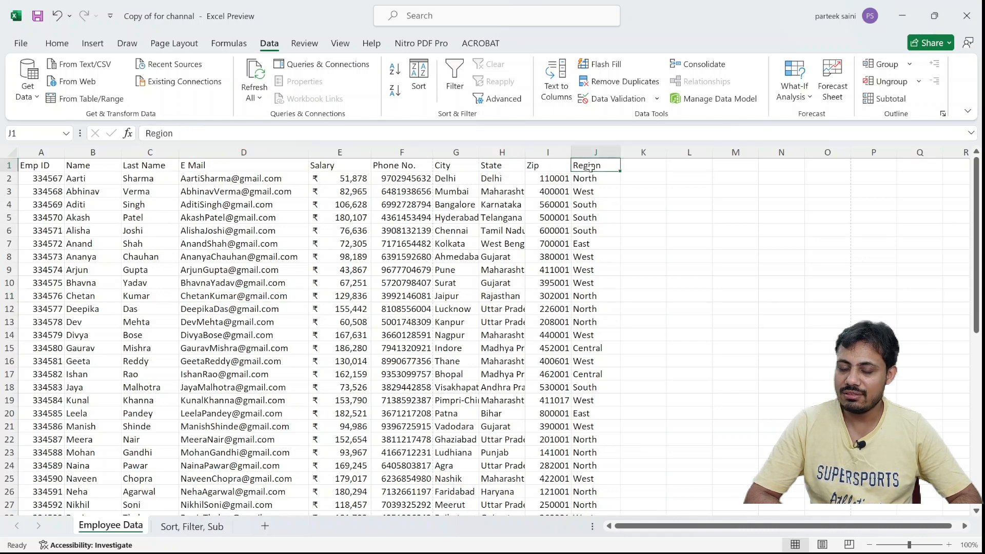
Turn on filtering for the employee table's header row.
click(462, 70)
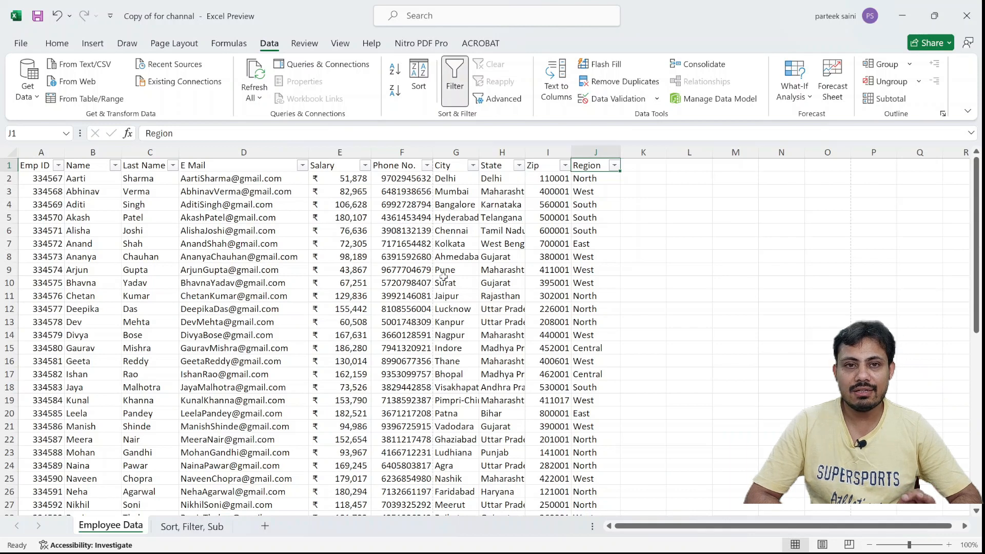
click(29, 168)
key(shift+space)
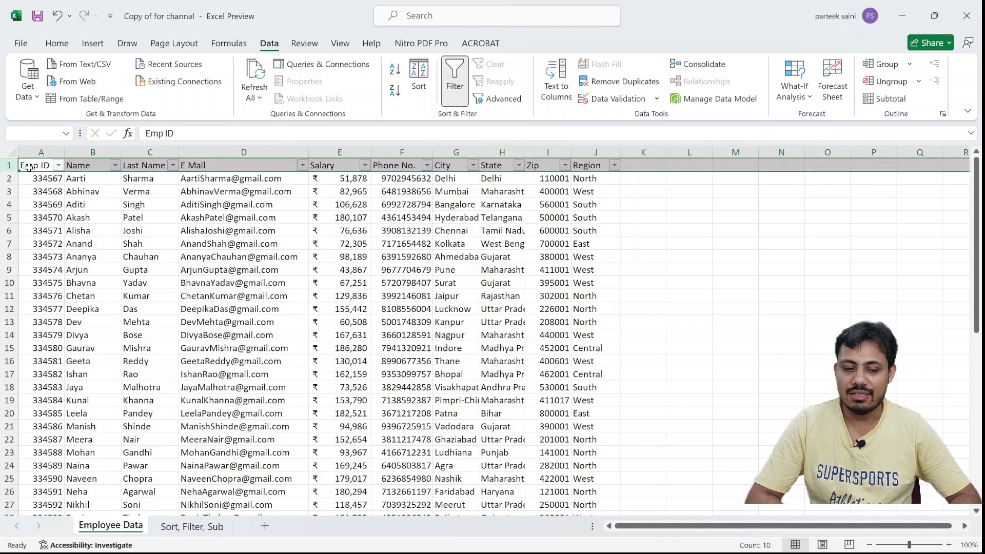
key(ctrl+9)
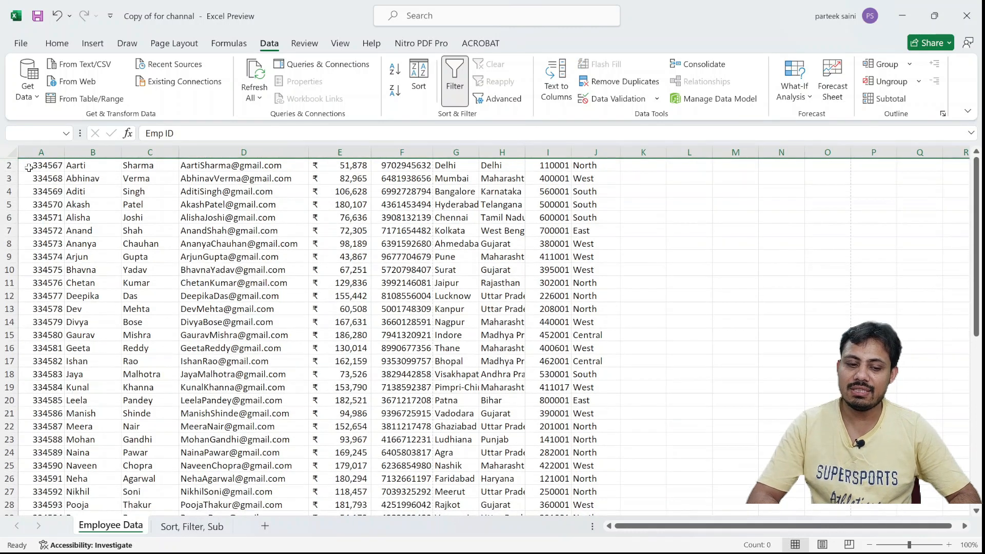
drag(41, 165, 548, 498)
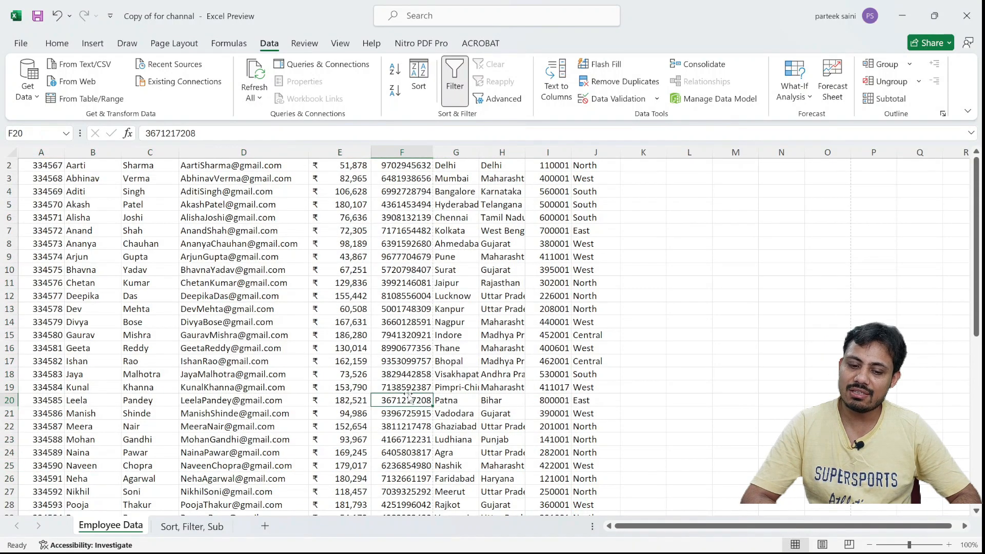
click(402, 400)
scroll(332, 356, up, 1)
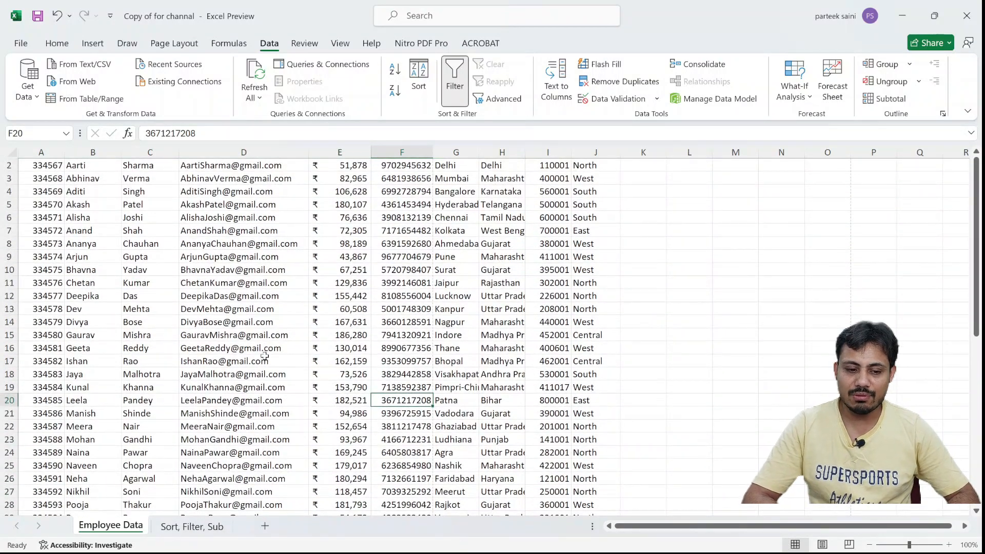
key(ctrl+Home)
click(209, 311)
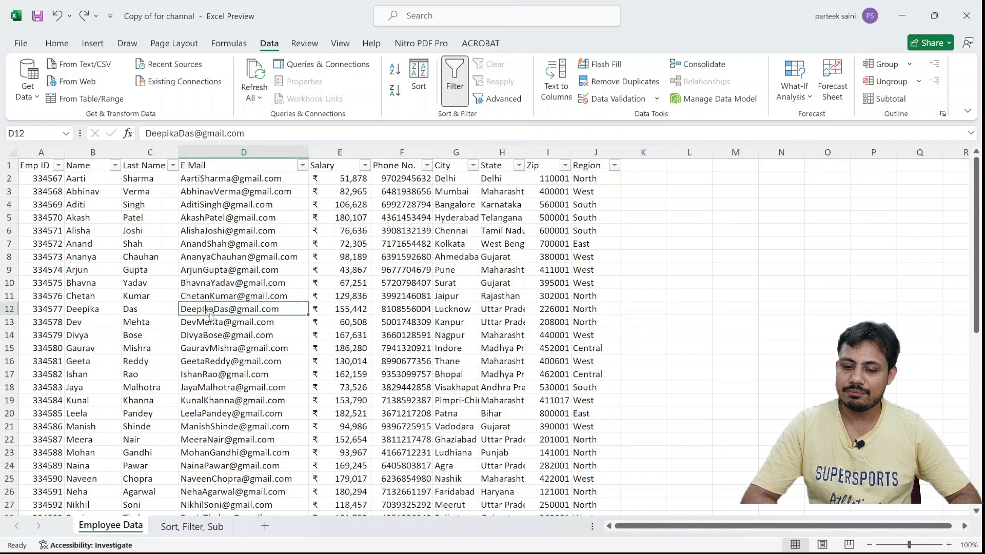
Filter the employee table by the Region column so that only North records are shown.
click(554, 231)
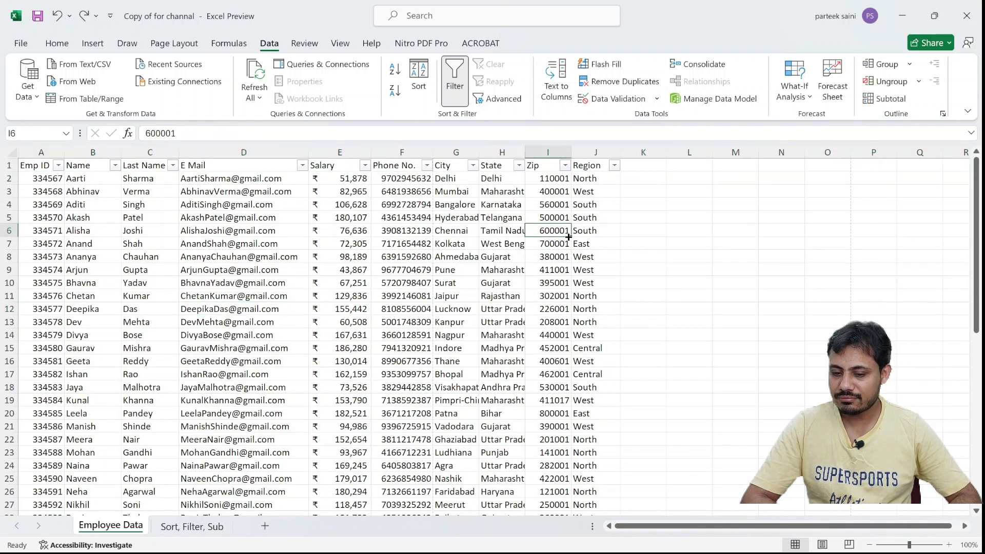
click(596, 166)
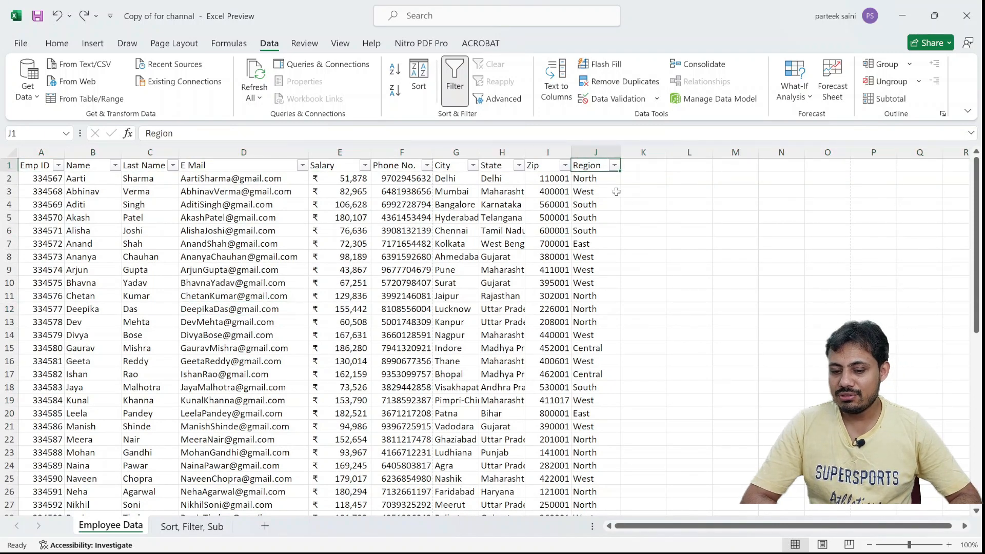
click(614, 166)
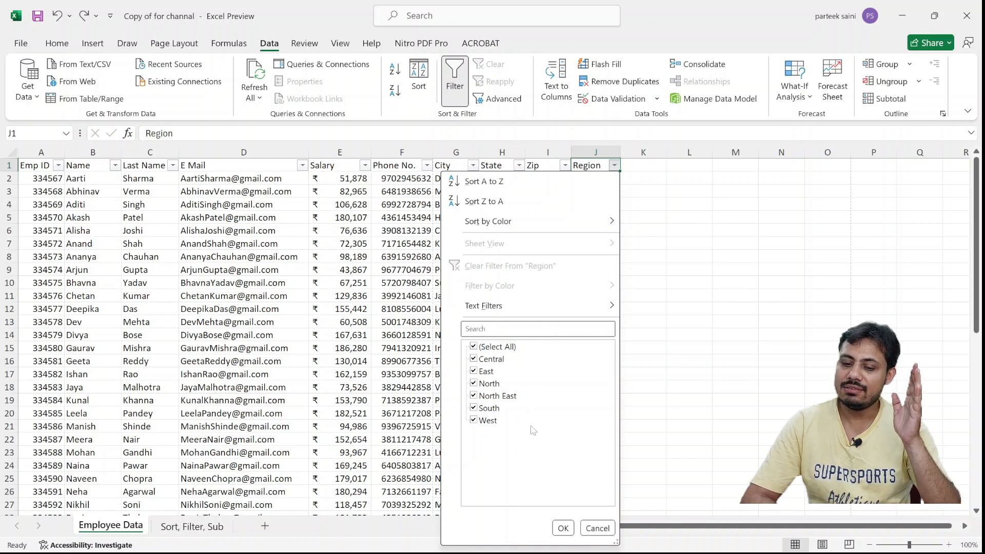
click(475, 347)
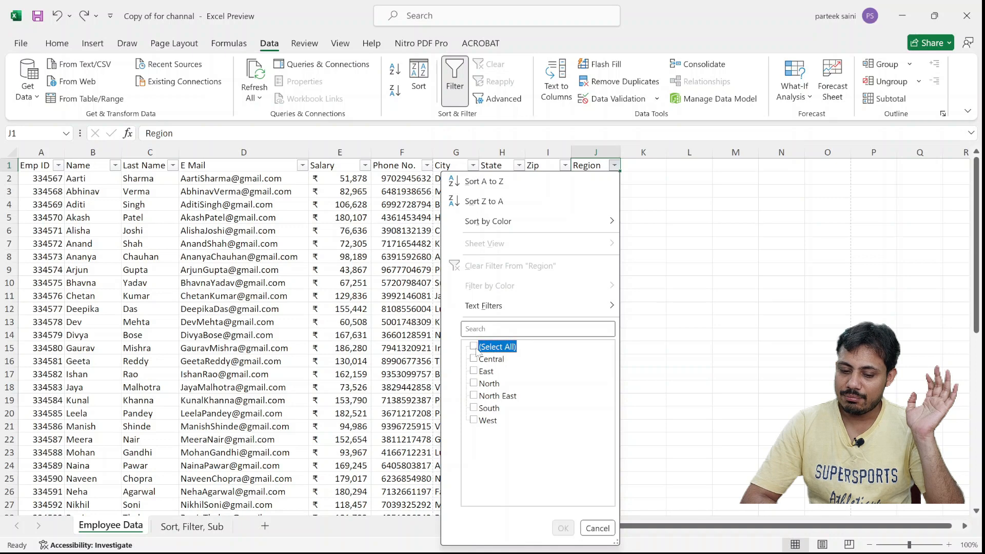
click(475, 384)
click(558, 527)
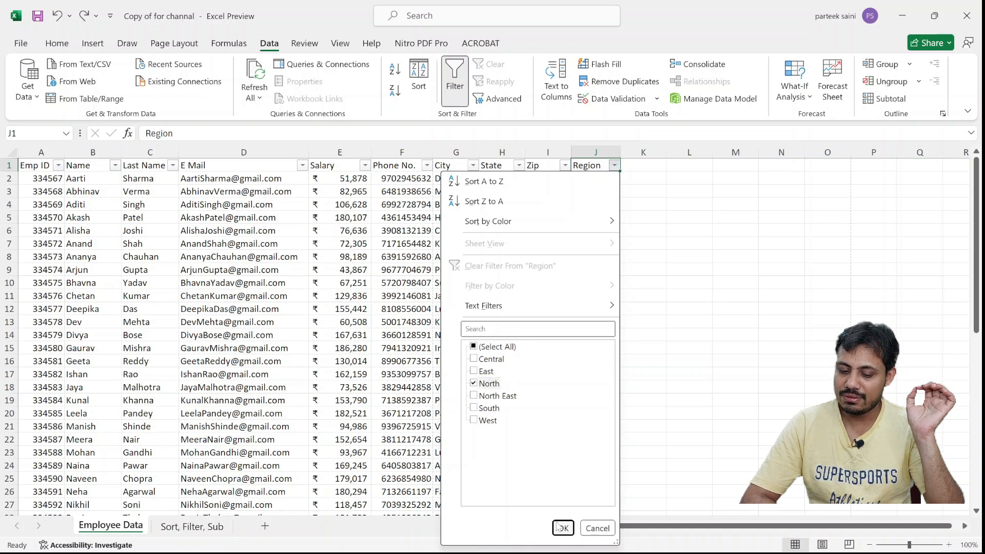
click(555, 359)
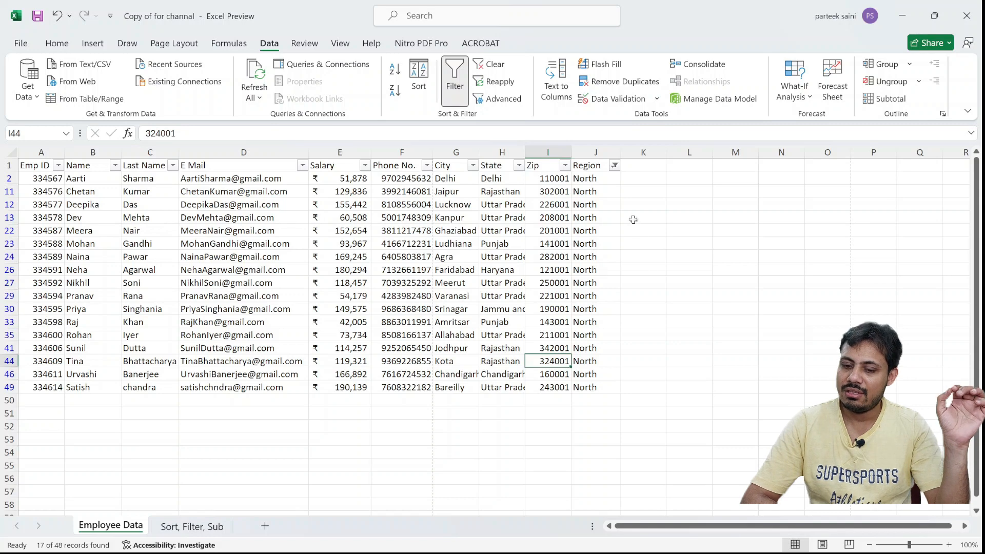
Add South to the Region filter alongside North and look through the filtered employee records.
click(614, 165)
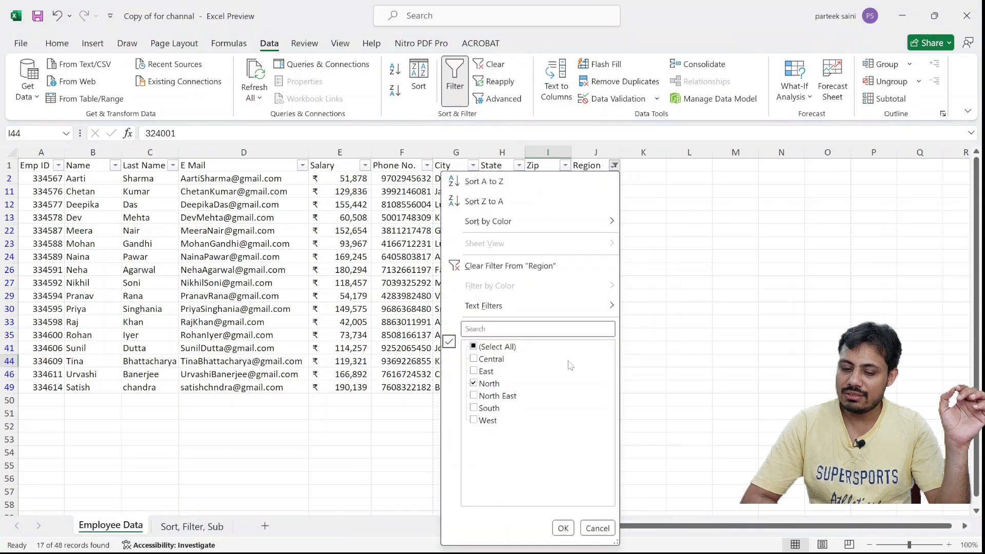
click(474, 408)
click(562, 528)
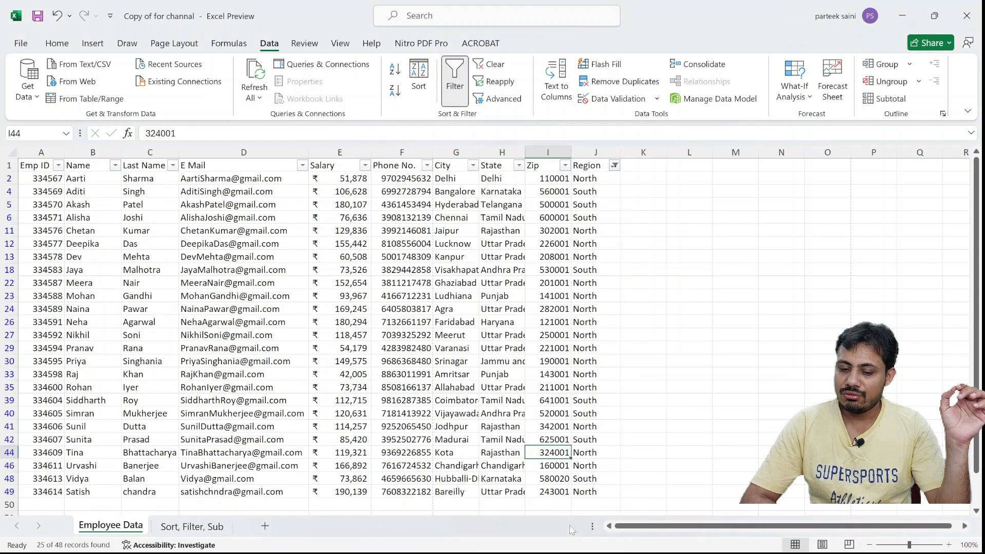
scroll(517, 450, down, 4)
scroll(517, 450, up, 3)
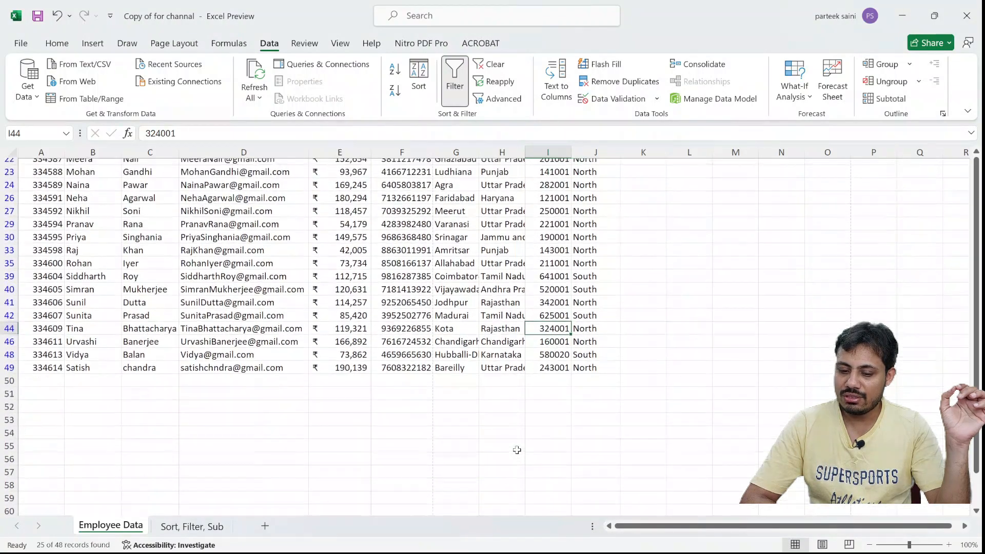
scroll(517, 451, up, 1)
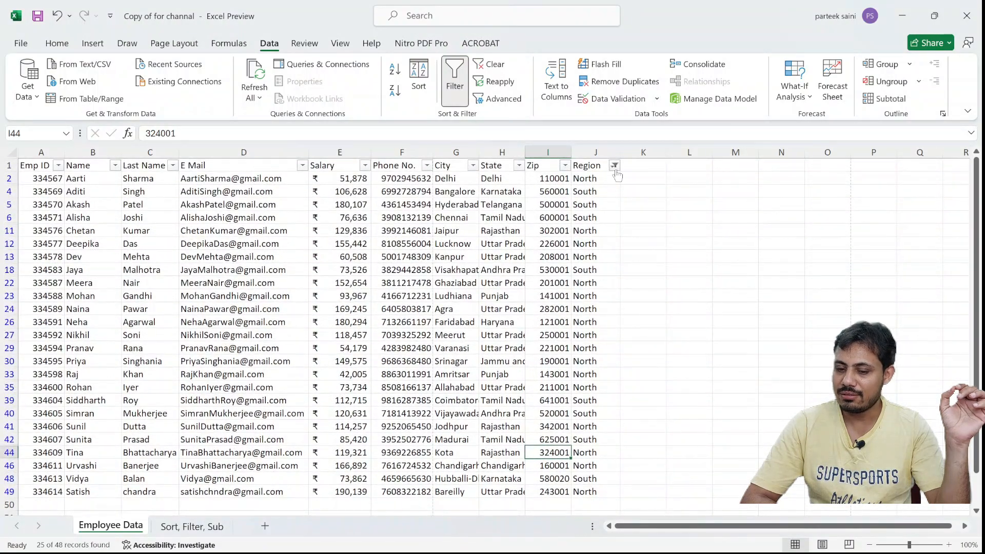
Sort the filtered employee records by Region from A to Z and check the ordering.
click(615, 166)
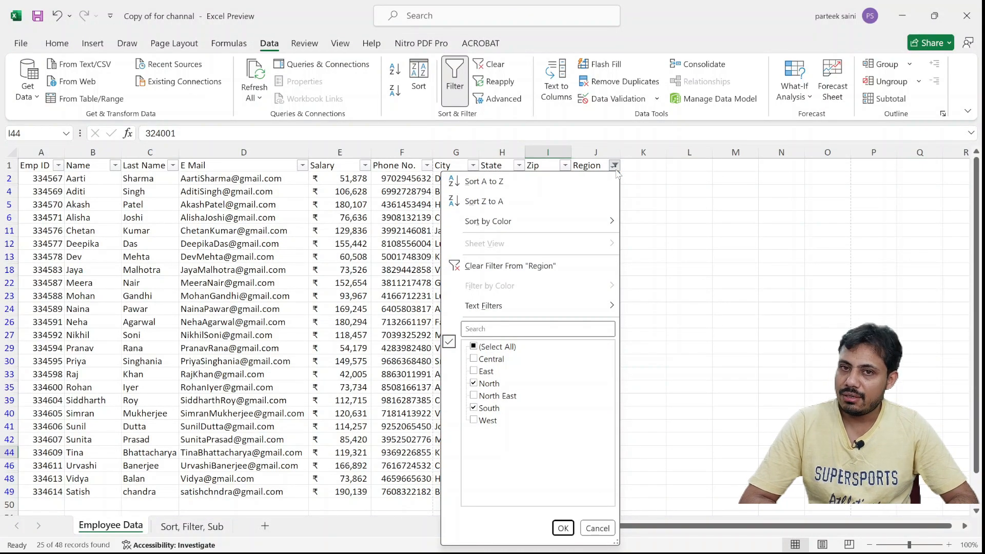
key(Escape)
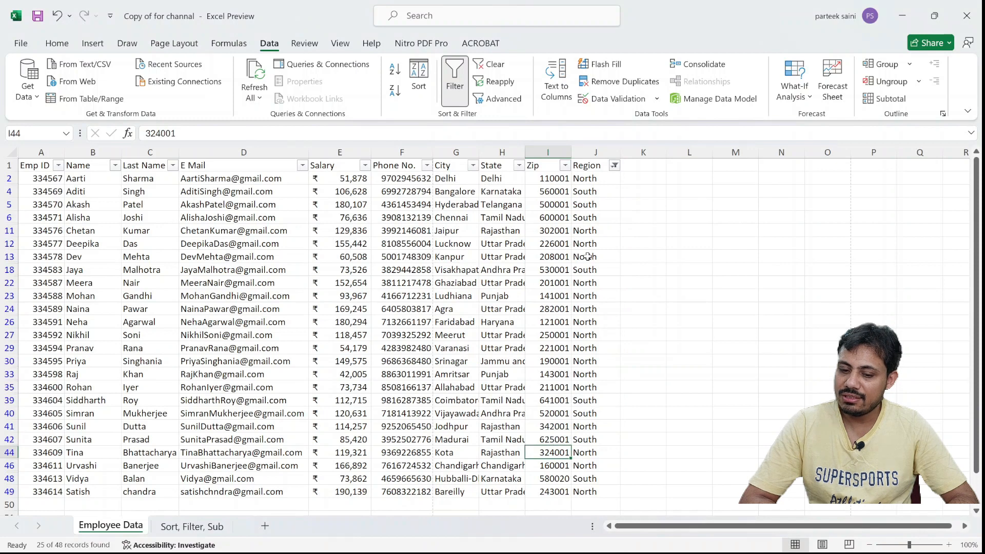
click(615, 168)
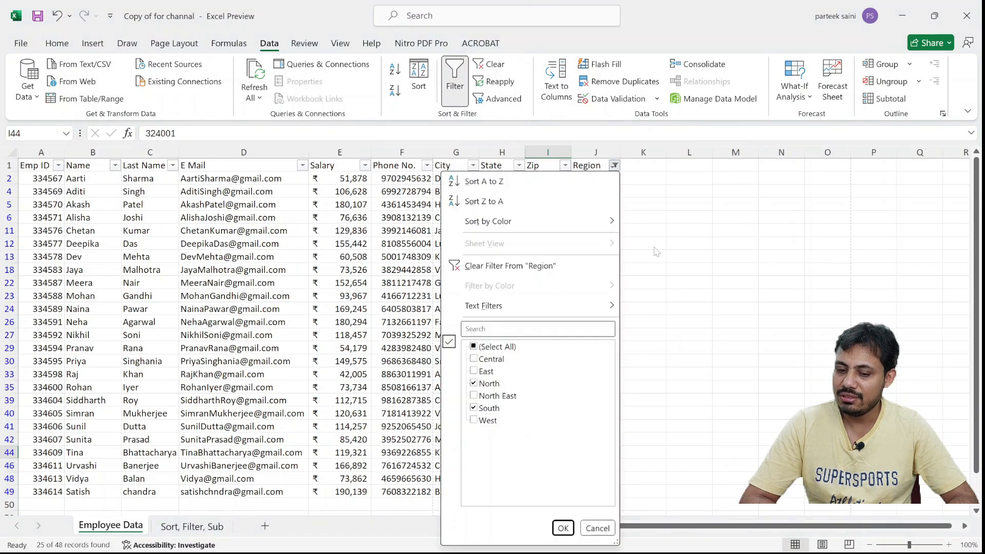
click(482, 184)
scroll(571, 326, down, 2)
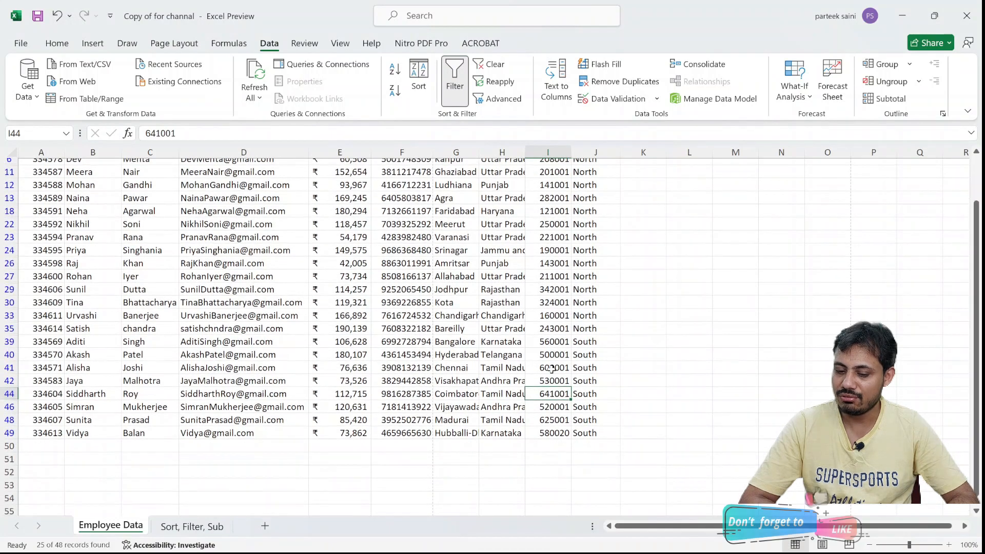
scroll(504, 355, up, 2)
drag(504, 356, 456, 413)
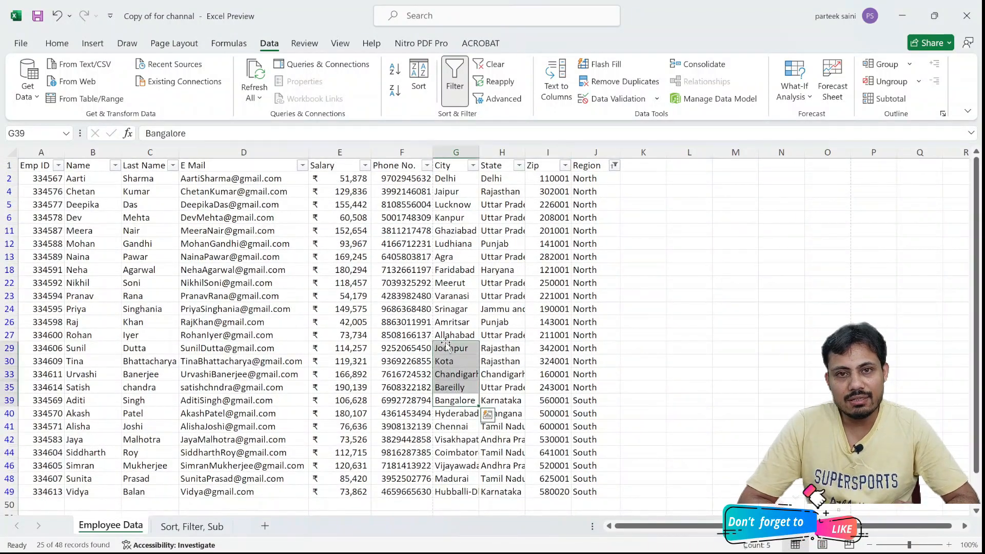
click(378, 304)
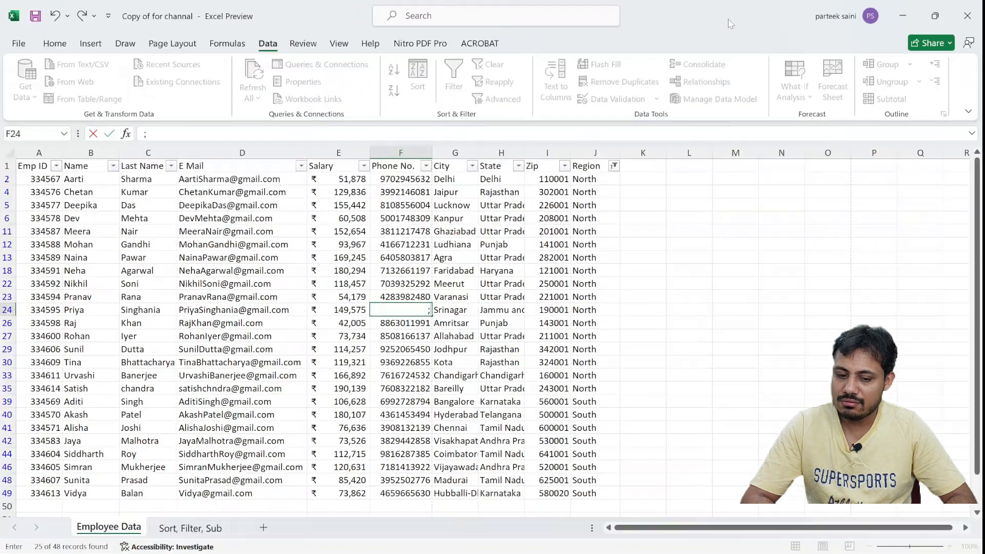
text(;)
key(alt+Tab)
key(alt+Tab)
key(alt+Tab)
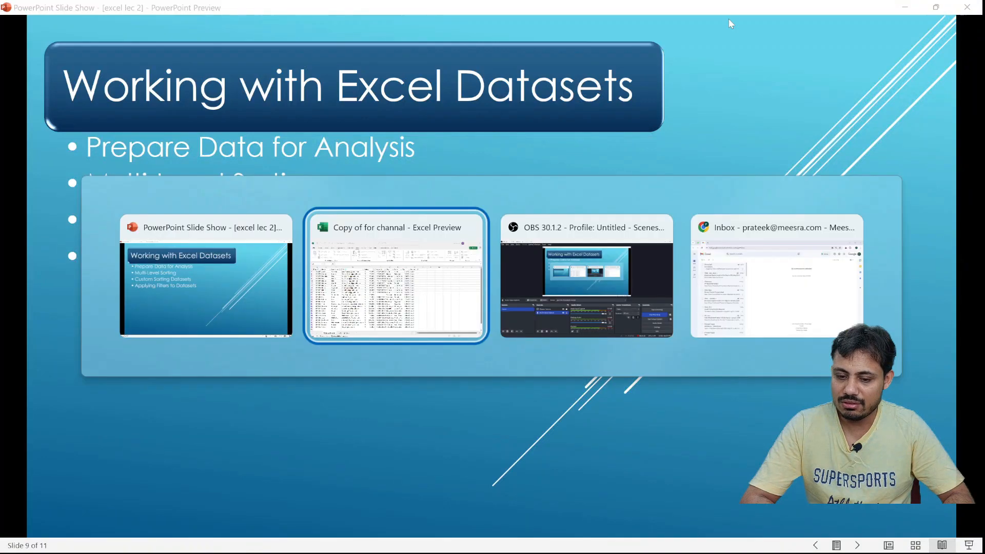
key(alt+Tab)
key(alt+Tab)
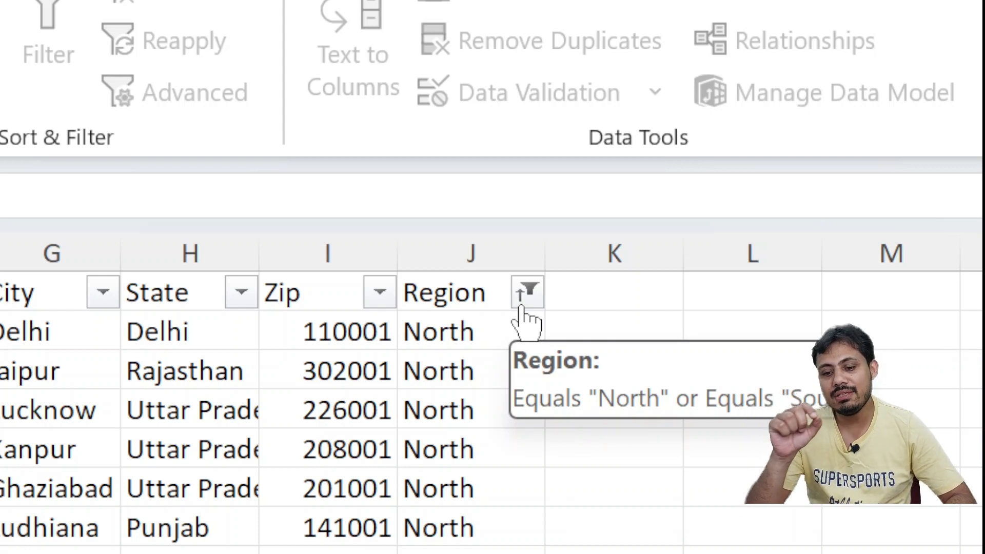
click(772, 534)
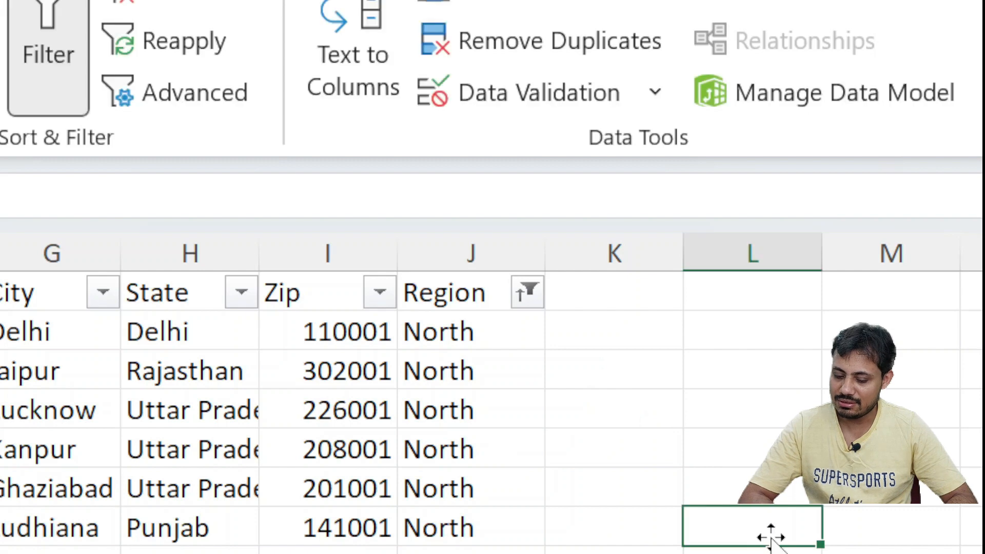
text(;)
Reapply the A to Z sort on the Region column while keeping the North and South filter.
click(615, 165)
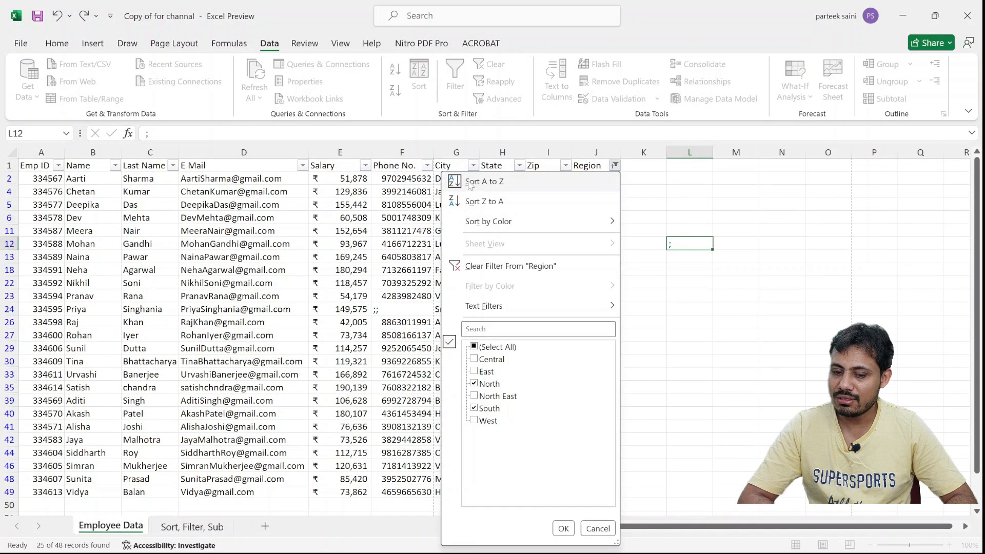
click(469, 182)
click(575, 283)
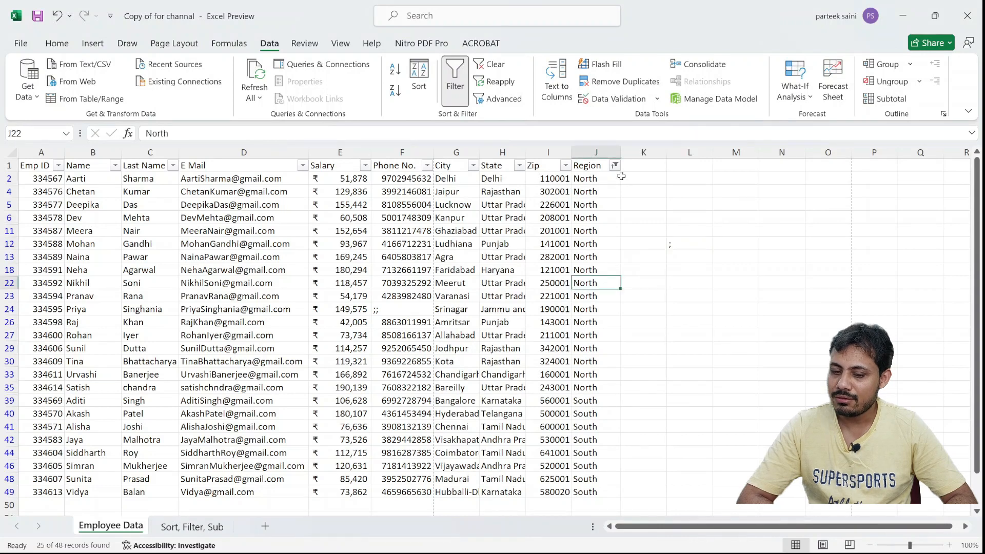
Delete the stray semicolon in cell L12 and undo the accidental overwrite of the phone number in cell F24.
click(678, 244)
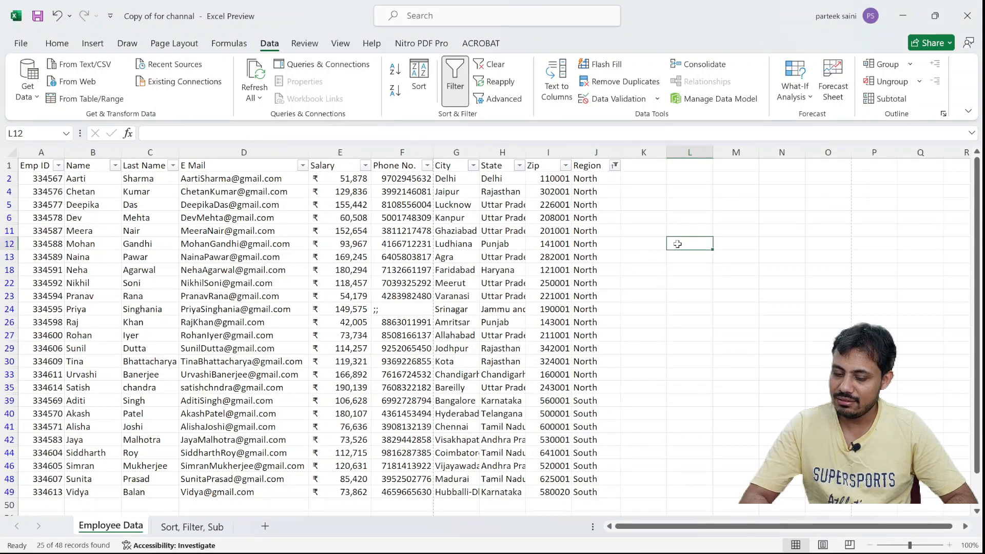
click(403, 314)
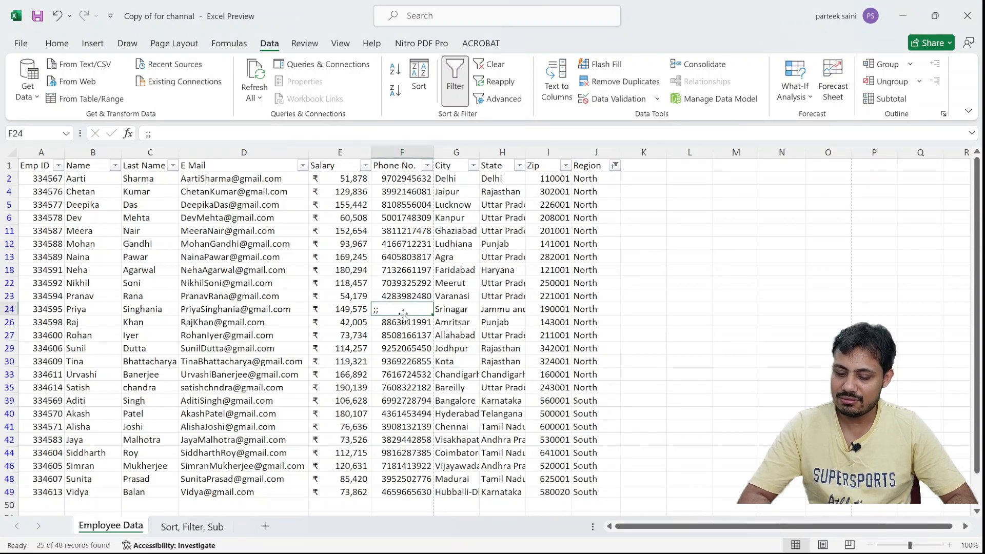
key(ctrl+z)
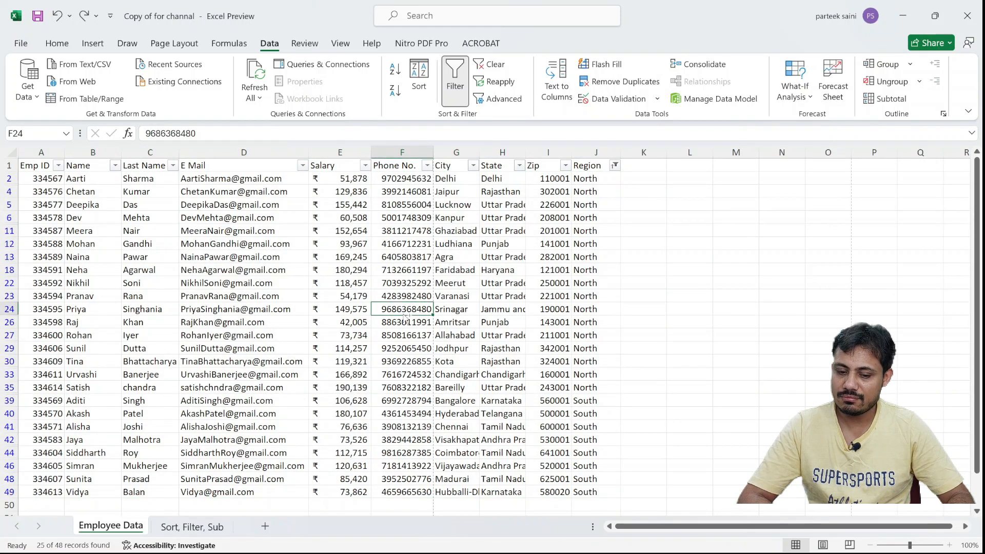
click(682, 285)
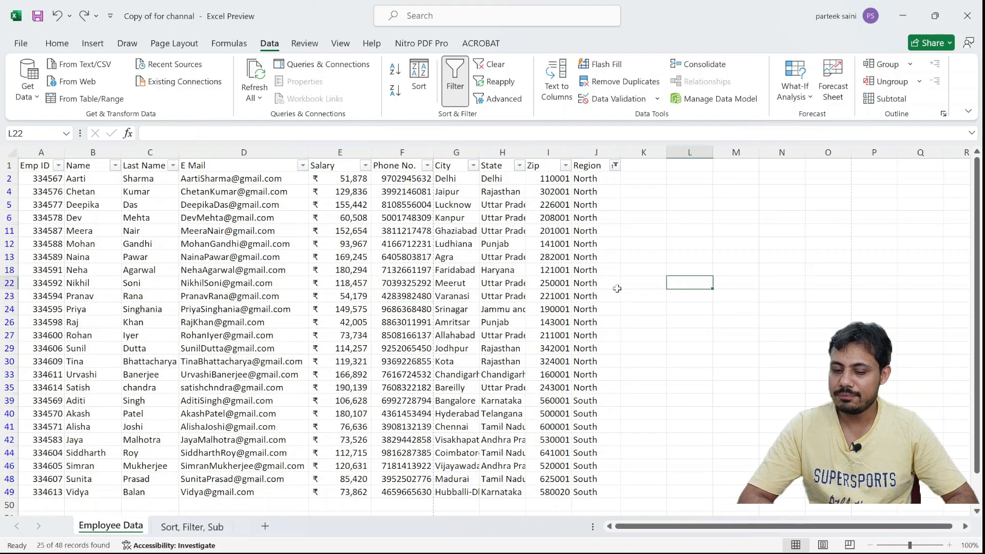
Clear the active Region filter so all employee records are shown, and select the entire header row.
click(451, 256)
click(323, 268)
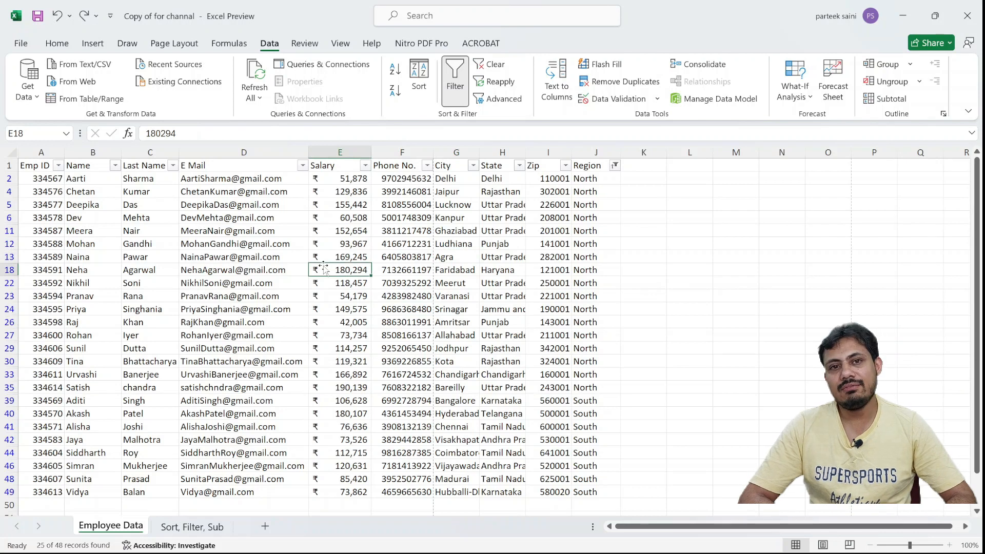
click(437, 204)
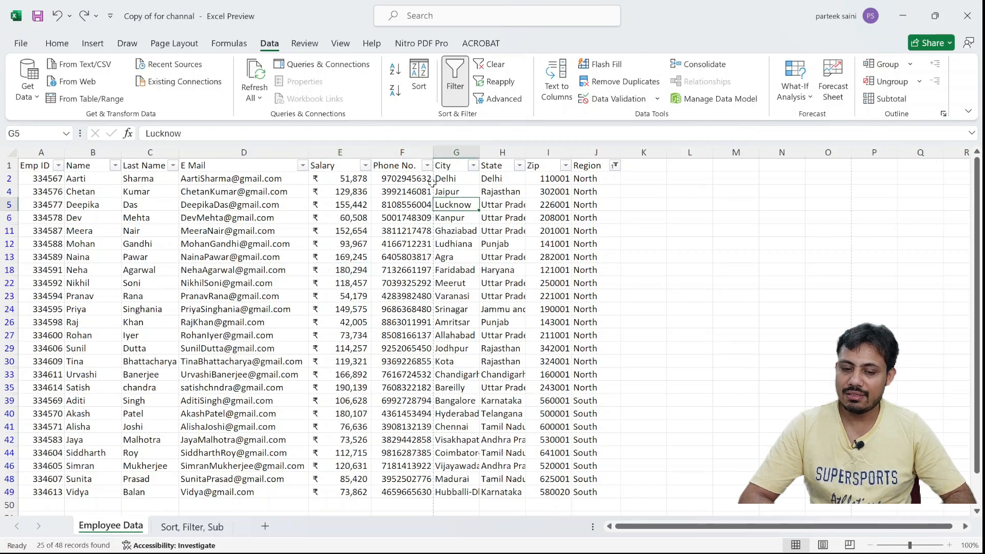
click(575, 166)
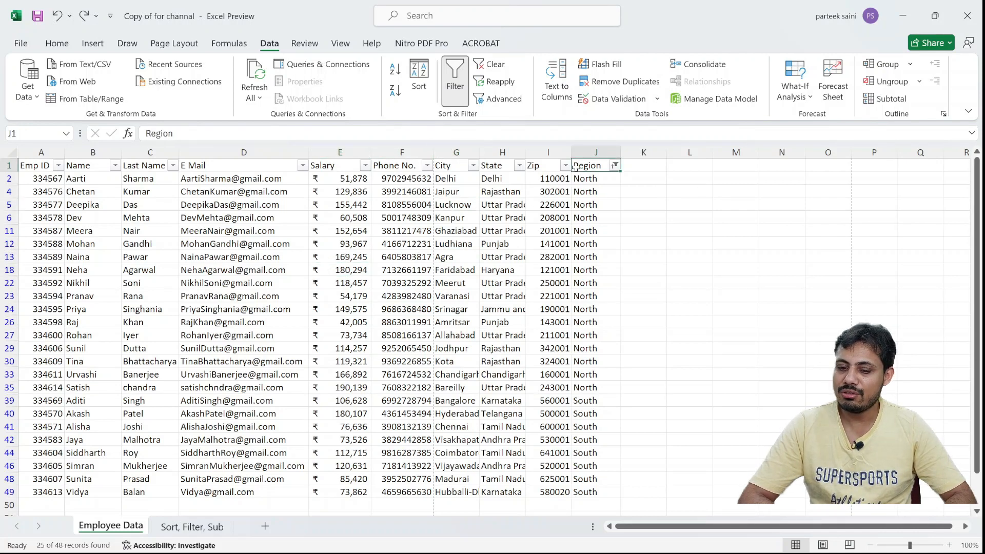
click(509, 67)
click(9, 165)
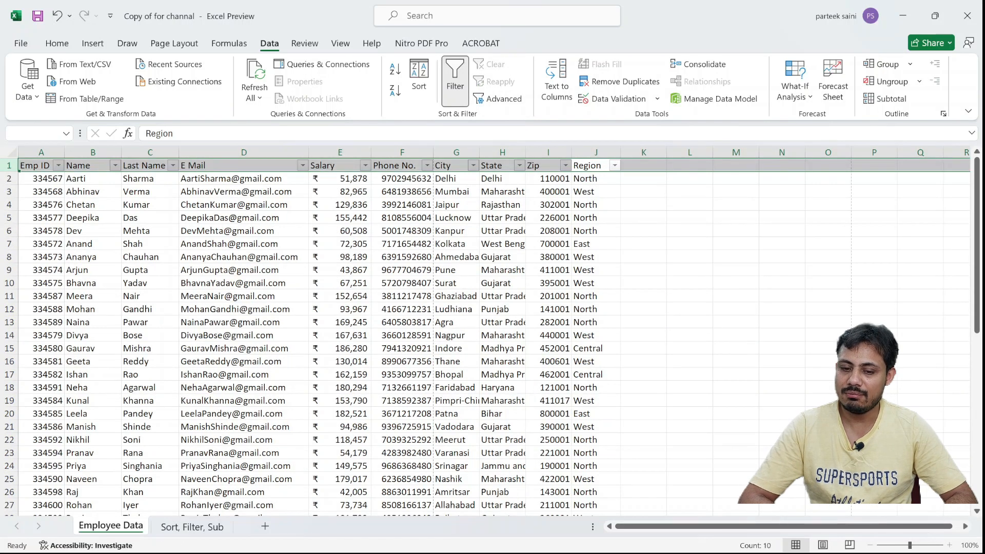
Turn off filtering for the employee table's header row.
click(456, 77)
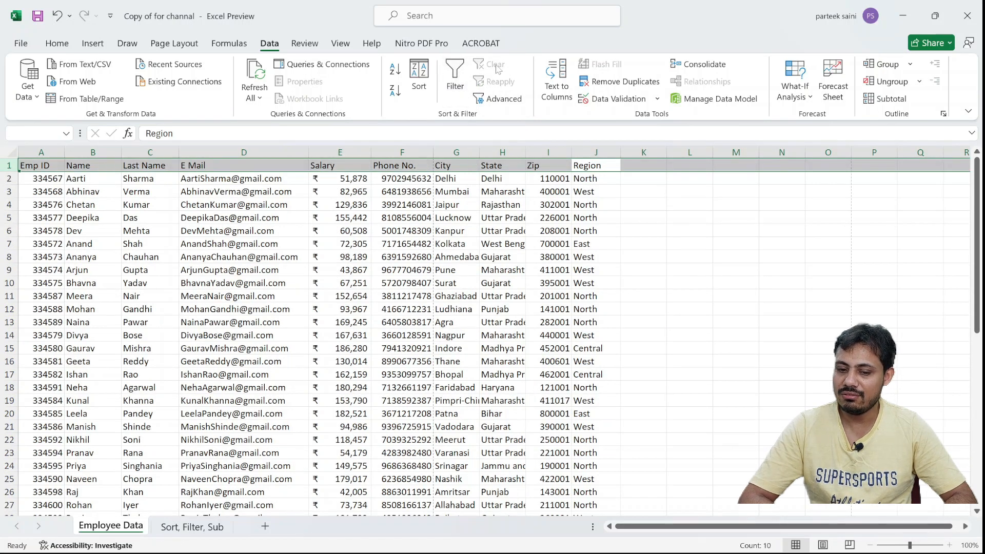
click(458, 76)
click(458, 76)
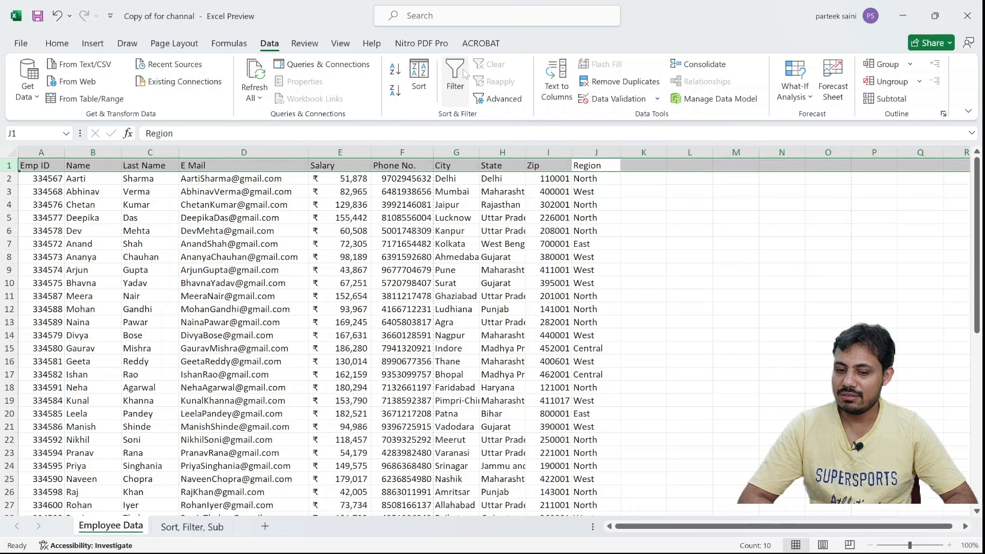
click(490, 256)
click(245, 282)
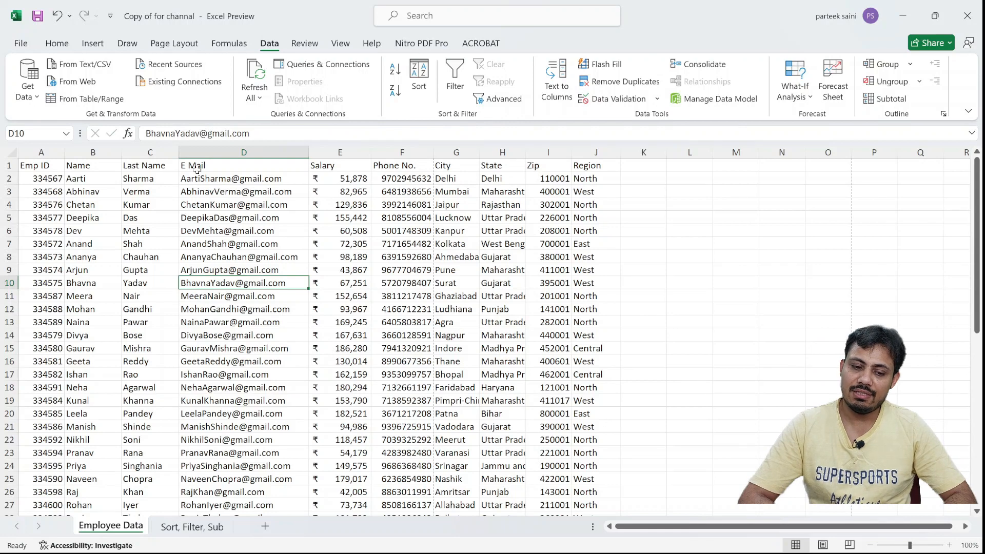
Select the entire header row from the Last Name header and turn filtering back on.
click(145, 166)
key(shift+space)
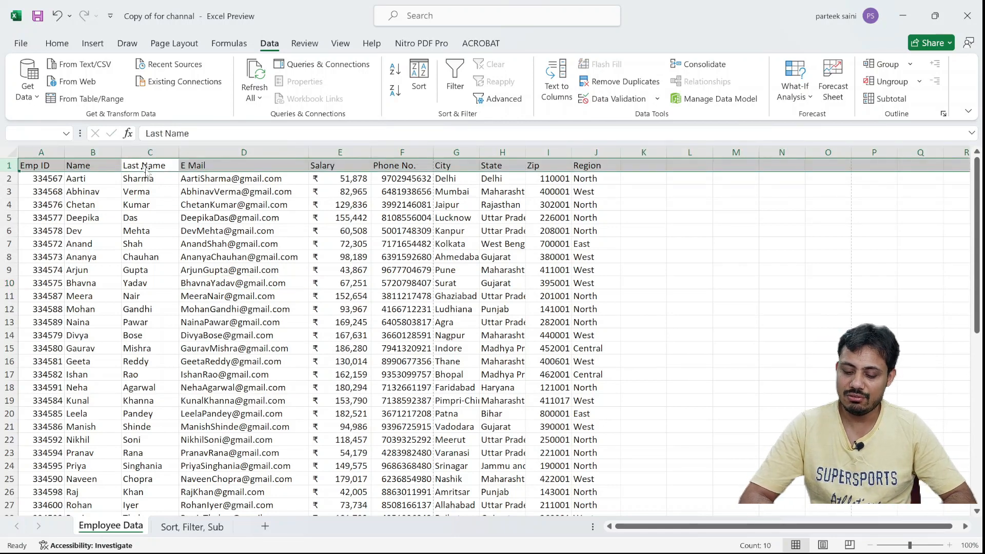
key(ctrl+shift+l)
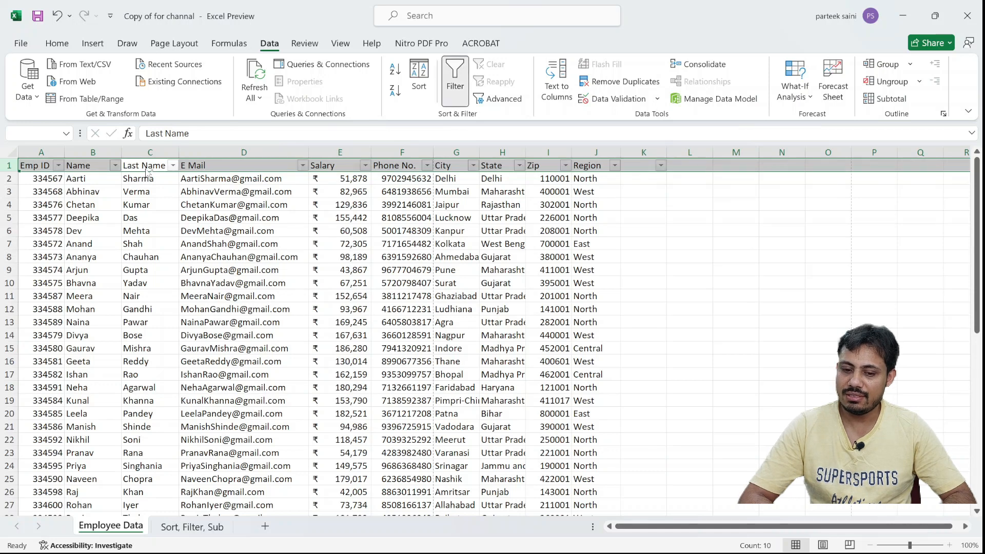
click(353, 260)
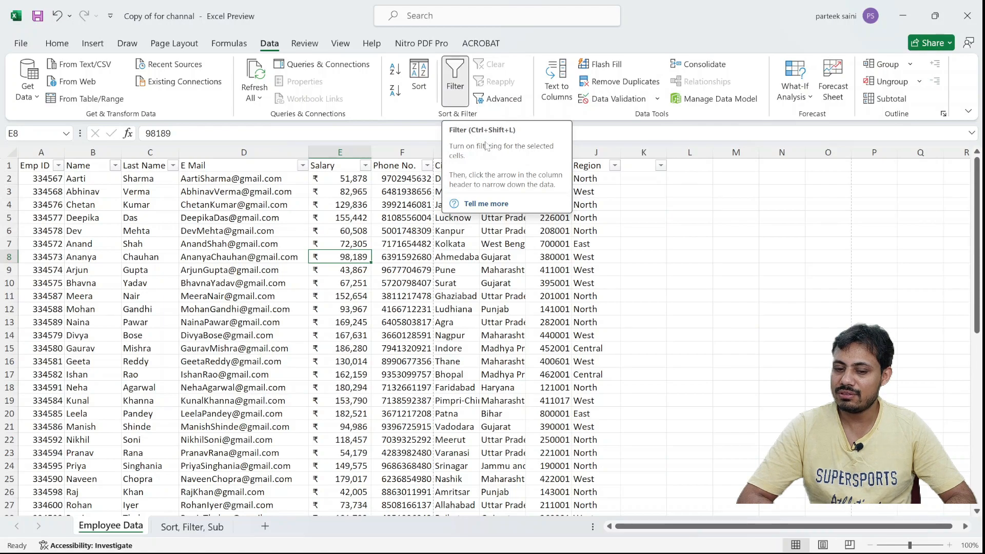
click(210, 281)
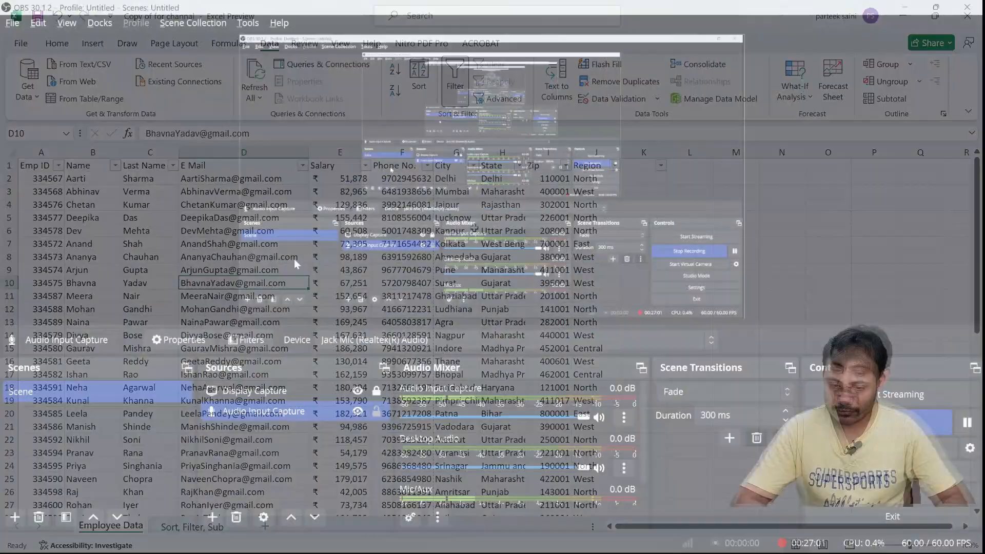
key(alt+Tab)
key(alt+Tab)
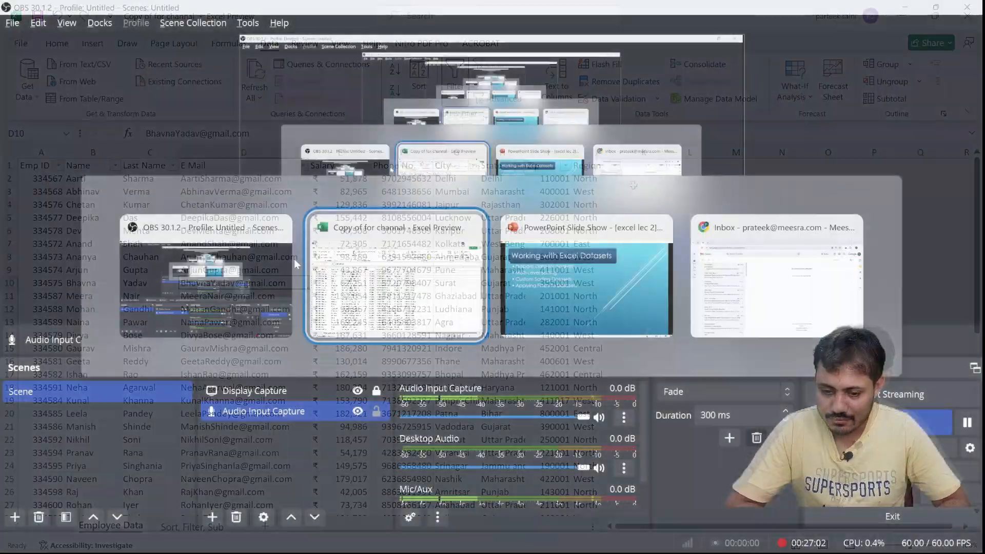
key(alt+Tab)
key(alt+Tab)
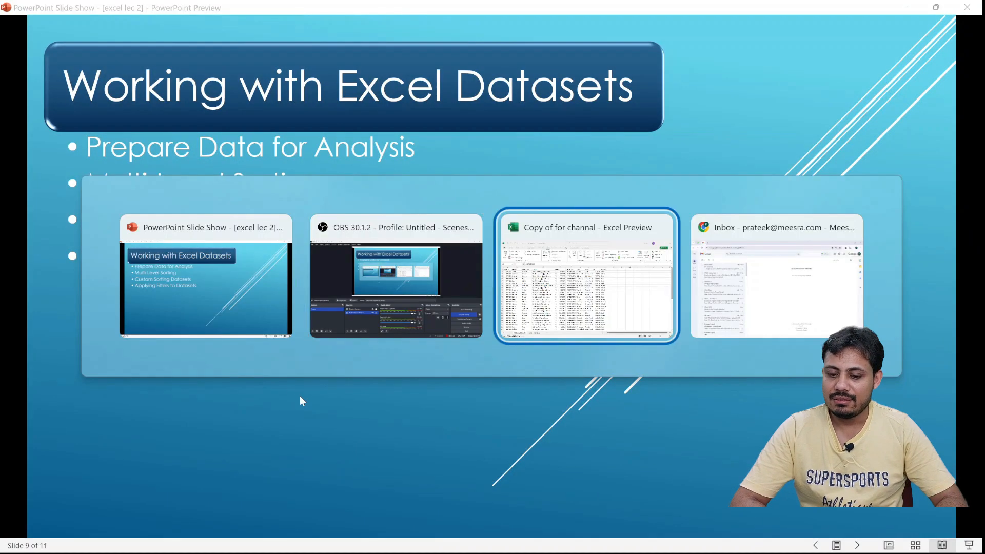
Select the entire header row from the Salary header and apply a filter to it.
click(290, 321)
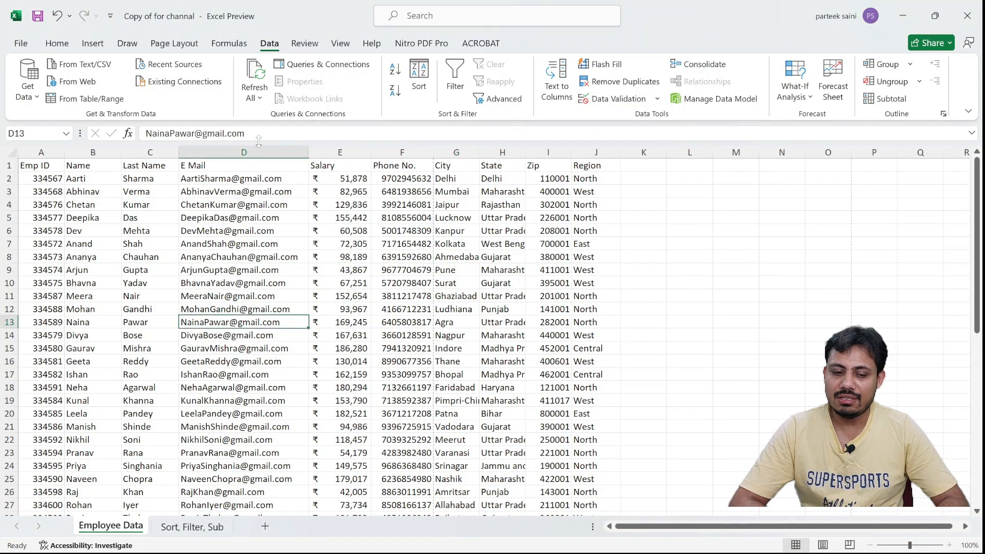
click(216, 169)
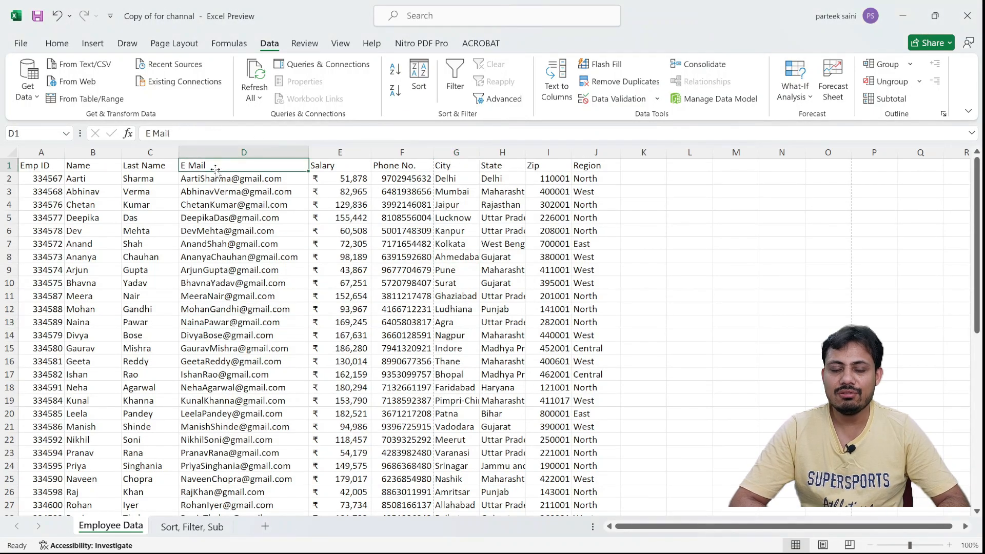
click(350, 166)
key(ctrl+shift+l)
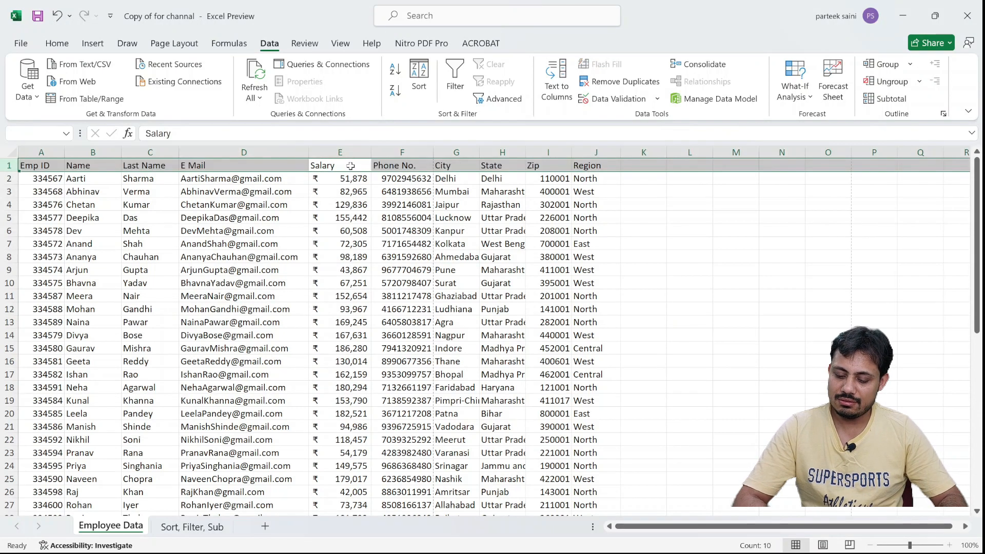
click(414, 252)
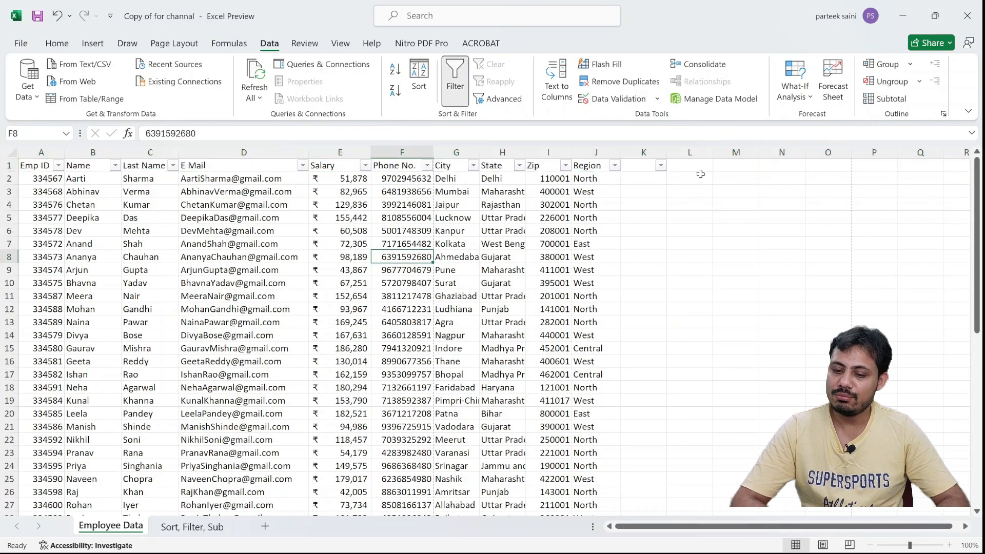
Delete the empty column K to get rid of its unneeded filter arrow.
click(652, 164)
key(ctrl+space)
key(ctrl+minus)
Go to the Salary header and review the salary values in its filter list, keeping all of them selected.
key(Left)
key(Left)
key(Left)
key(Left)
key(Left)
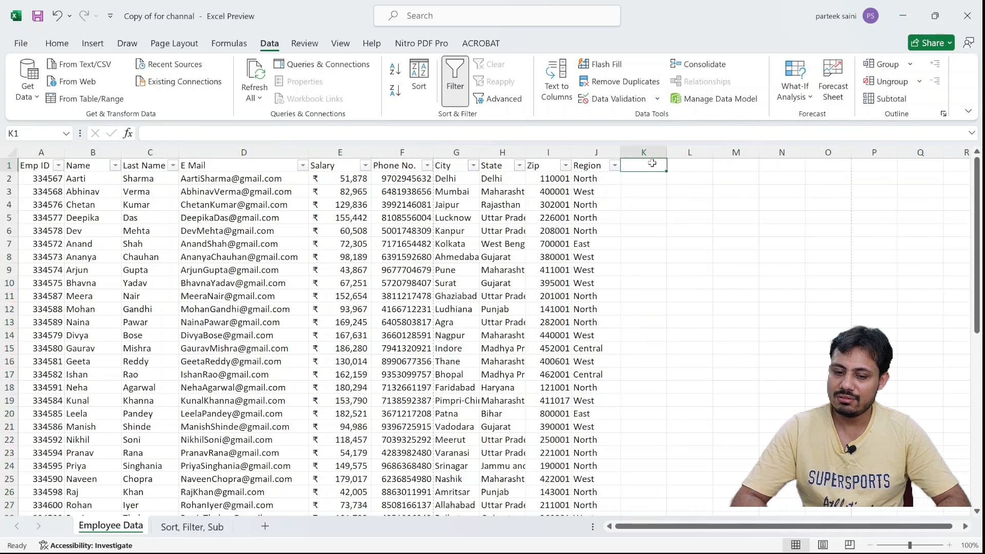
key(Right)
key(Right)
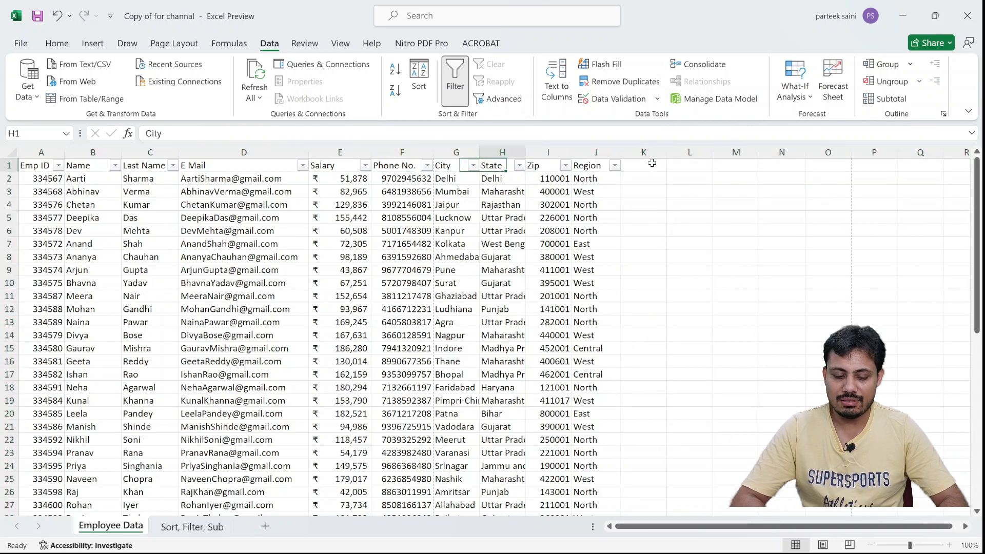
key(Left)
key(Left)
key(Left)
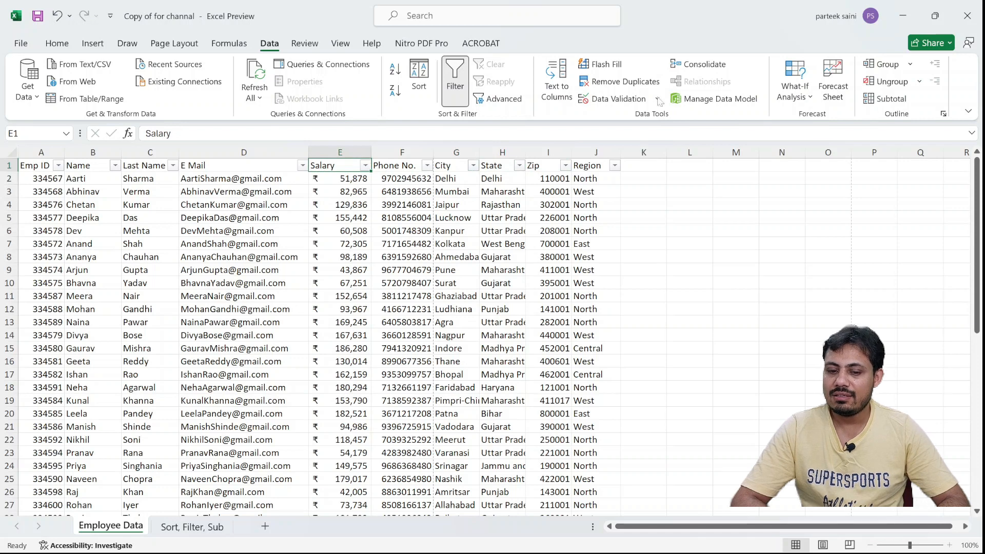
click(364, 166)
scroll(302, 426, down, 10)
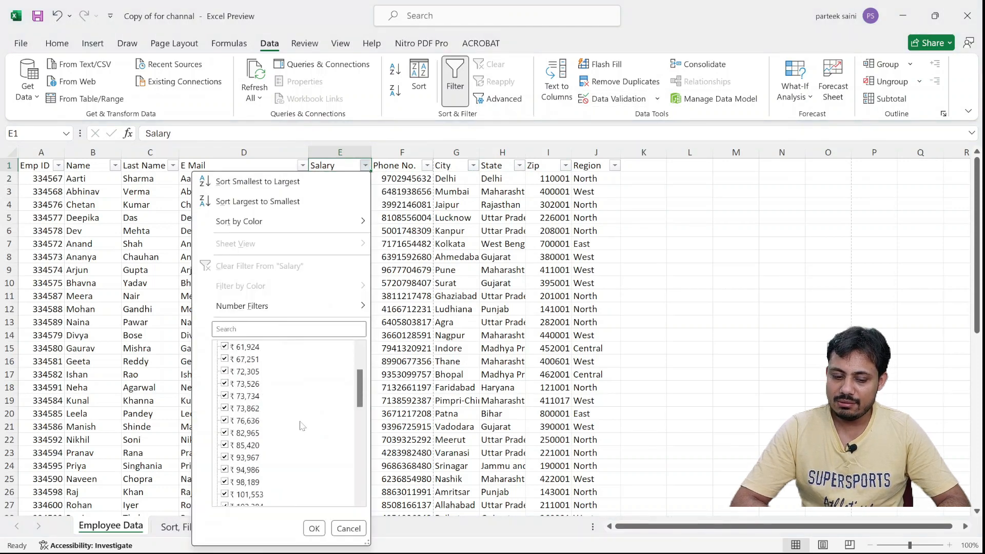
scroll(302, 426, down, 4)
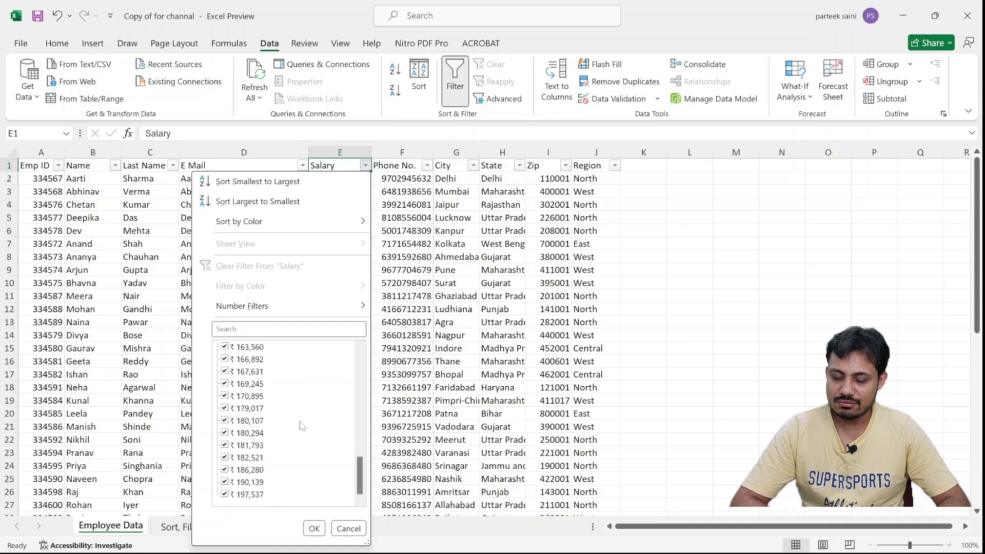
scroll(301, 426, up, 10)
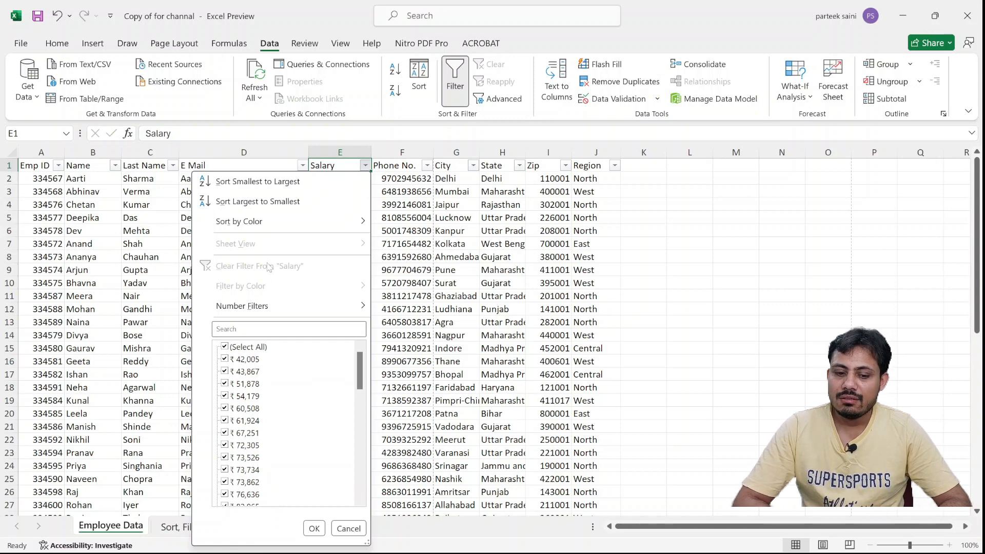
click(314, 529)
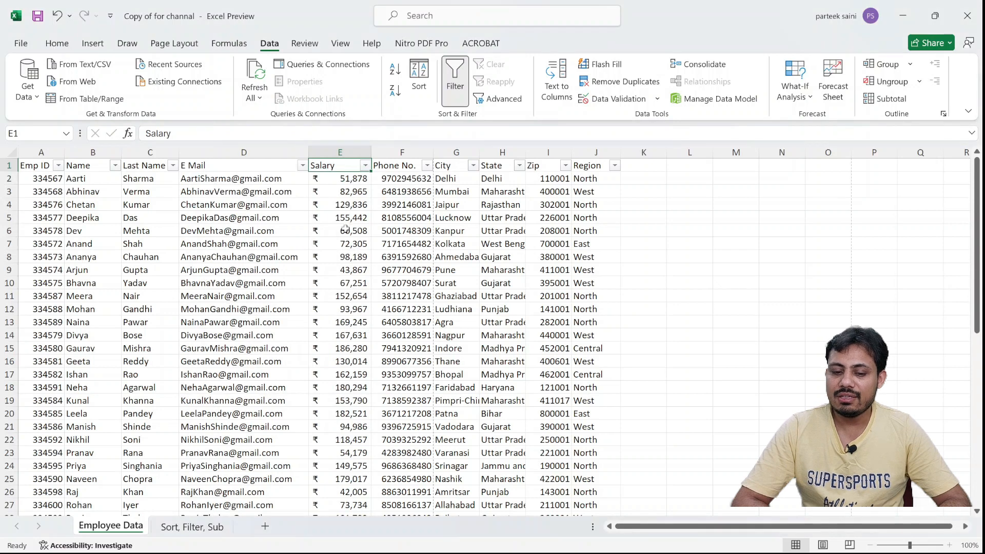
Check which number format is applied to the values in the Salary column.
click(328, 221)
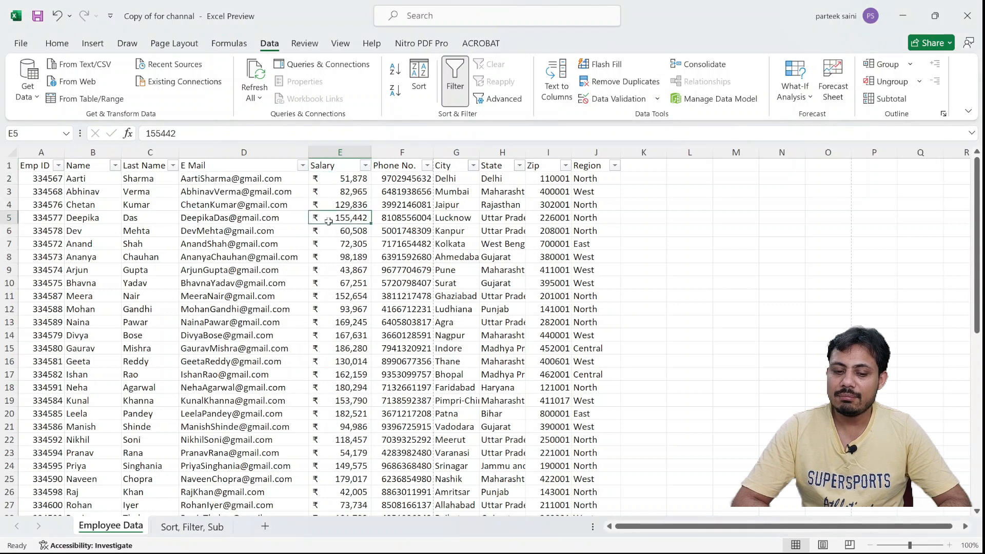
click(365, 165)
key(Escape)
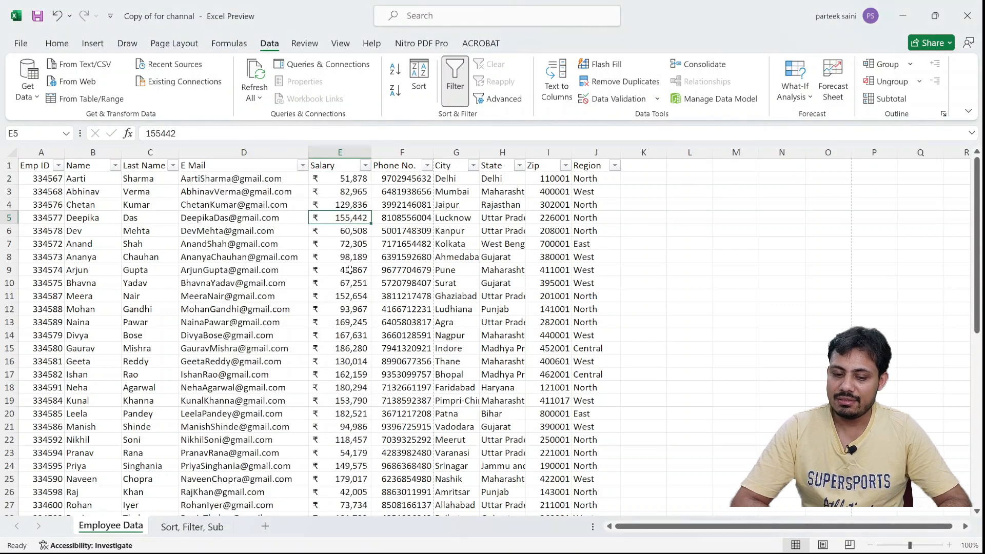
click(351, 270)
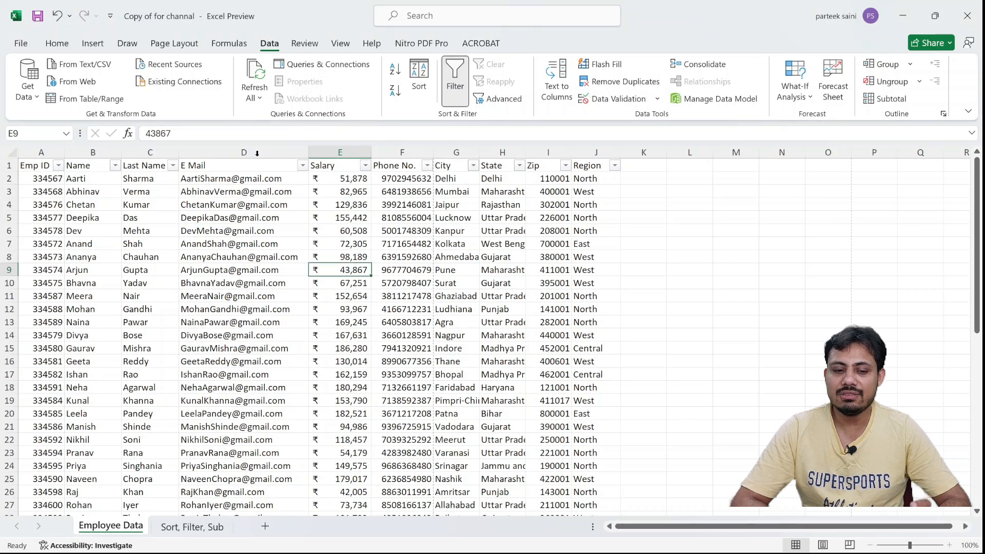
click(56, 43)
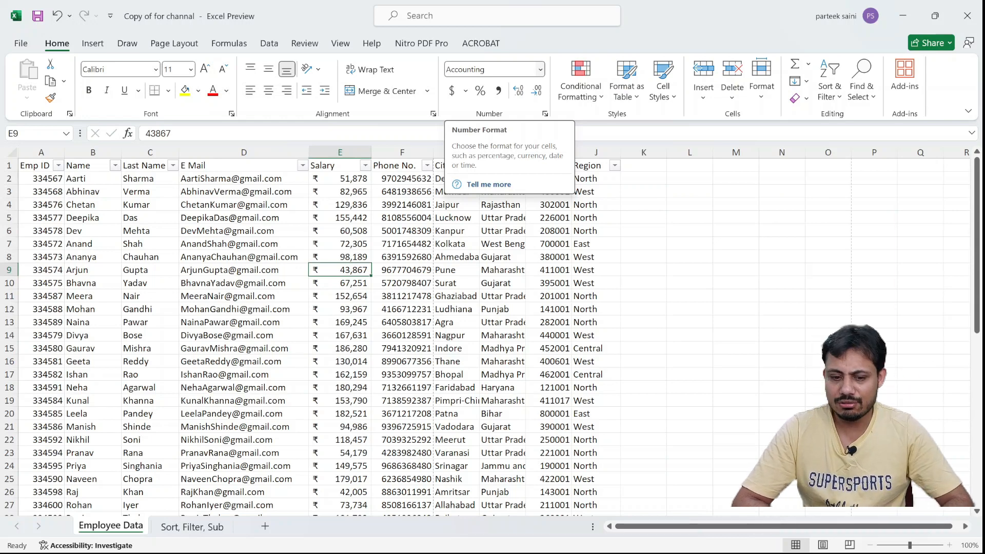
Review the Number Filters options available for the Salary column without applying any.
click(355, 204)
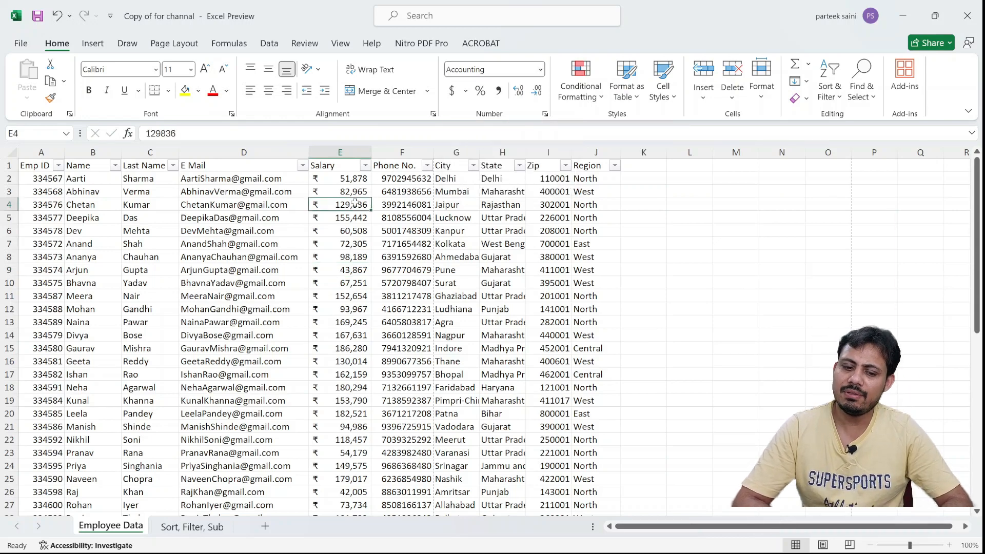
click(365, 165)
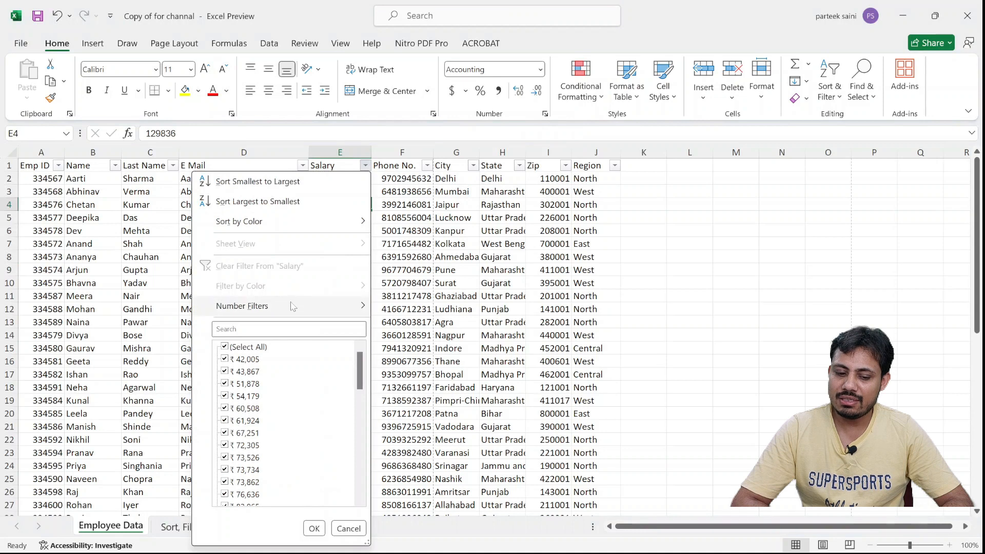
mouse_move(290, 308)
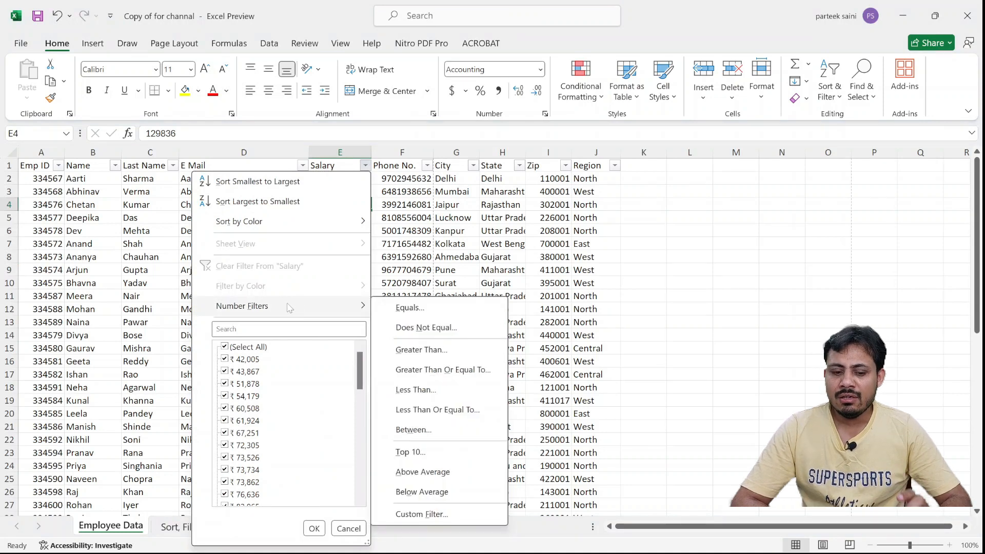
click(482, 234)
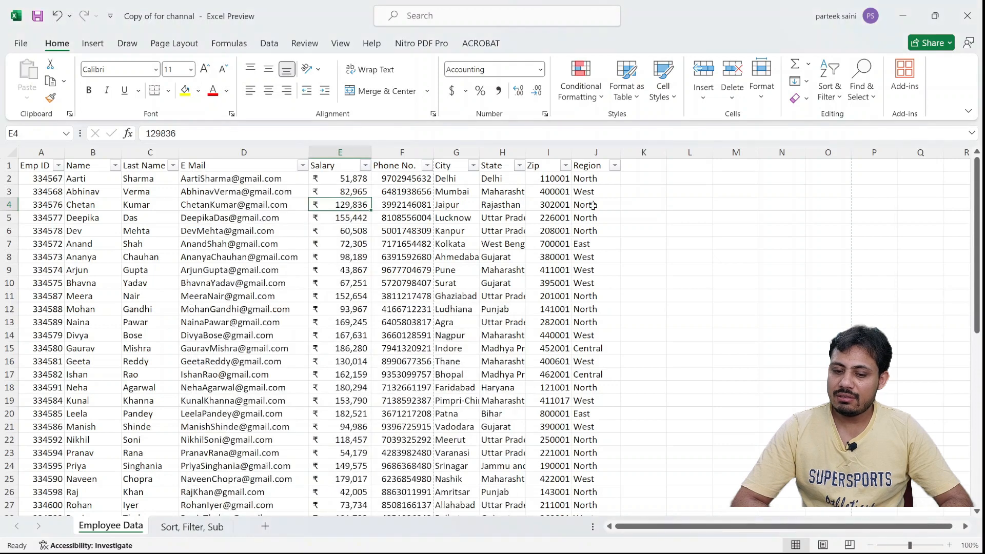
Review the Text Filters options available for the State column without applying any.
click(520, 165)
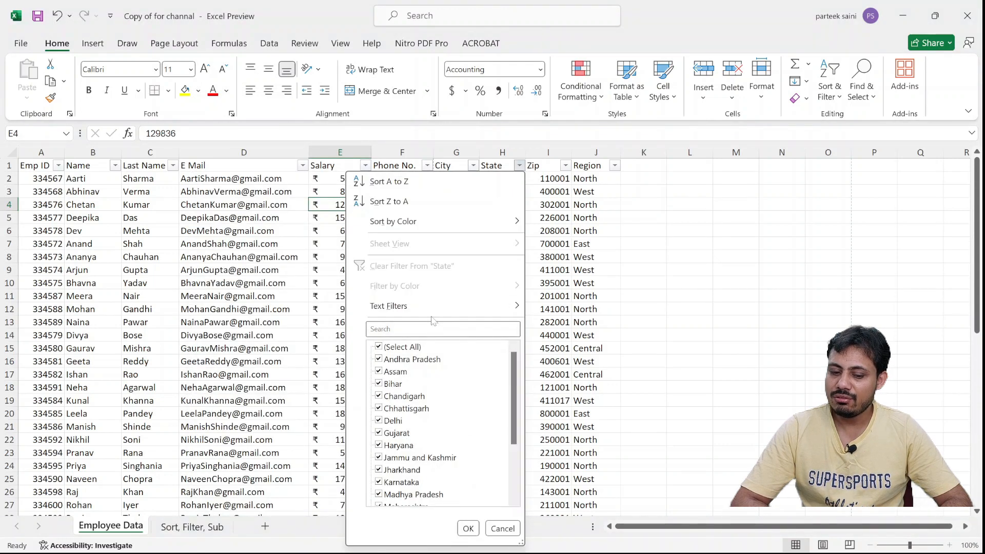
mouse_move(416, 311)
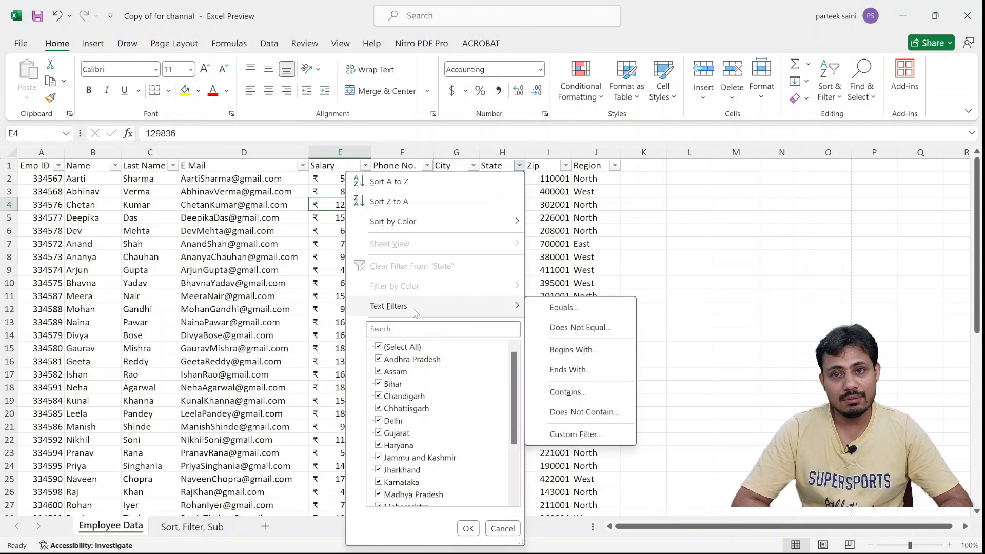
click(224, 246)
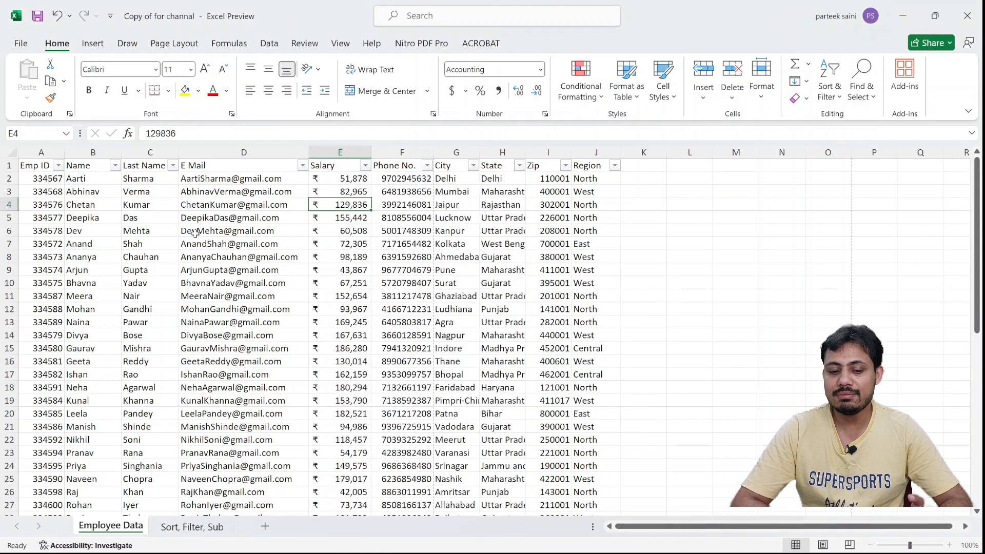
Check which filter type is offered for the Zip column, leaving its values unfiltered.
click(254, 214)
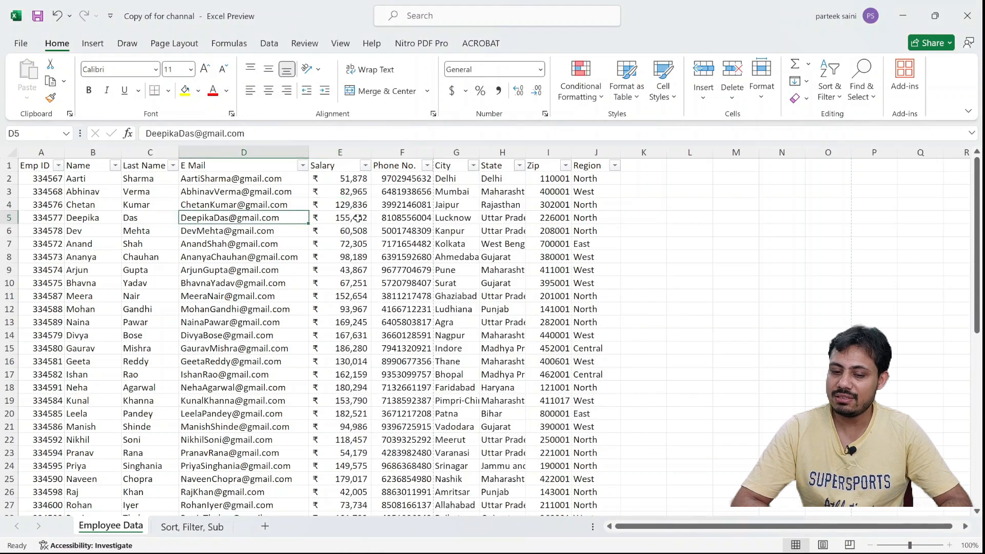
click(558, 214)
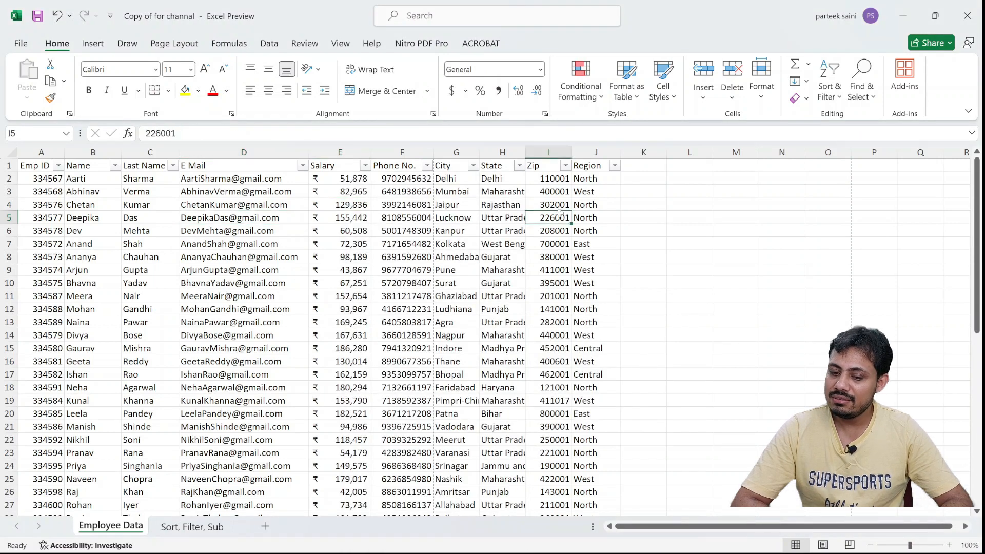
click(565, 165)
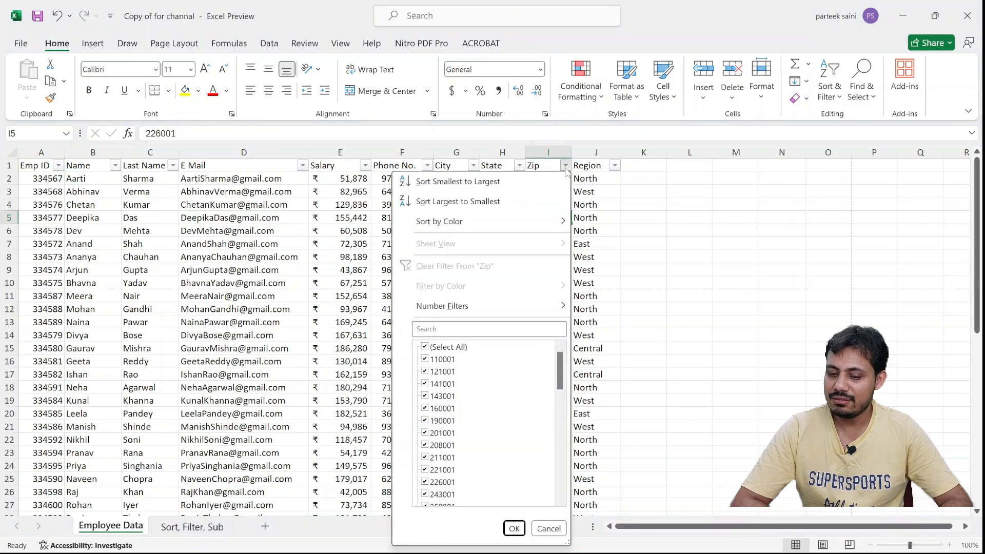
click(261, 262)
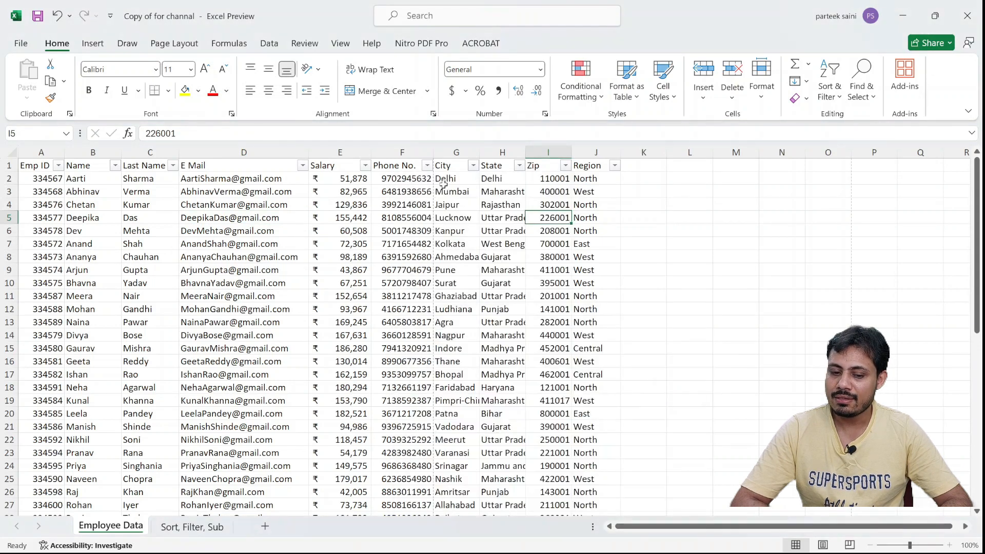
Filter the Salary column to its top 10 items with a Top 10 number filter and check the filtered salaries.
click(366, 166)
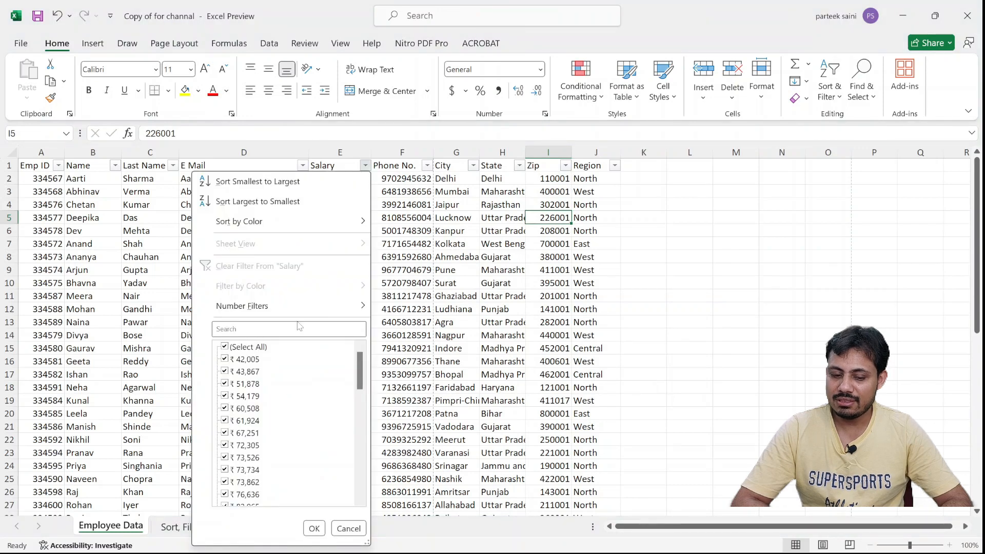
mouse_move(276, 314)
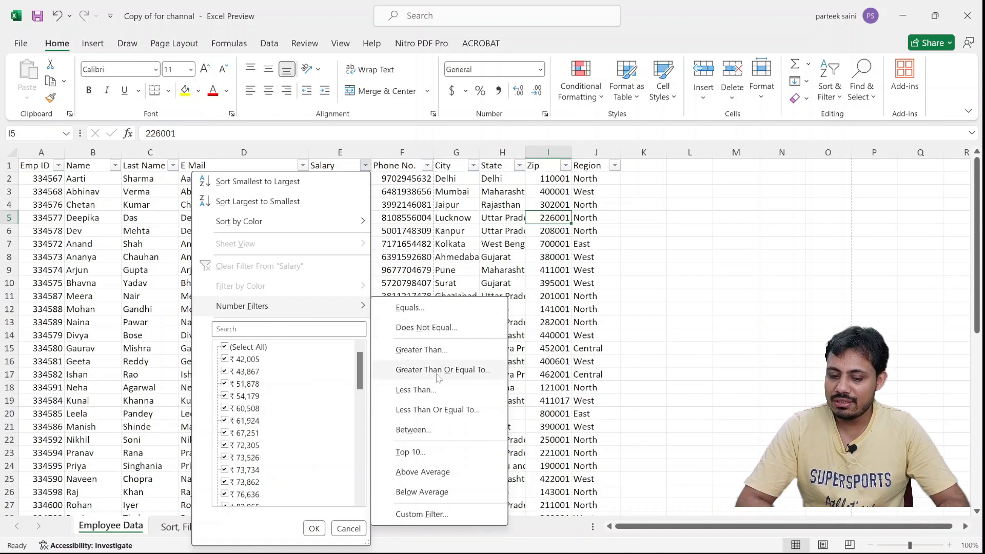
click(431, 459)
click(869, 286)
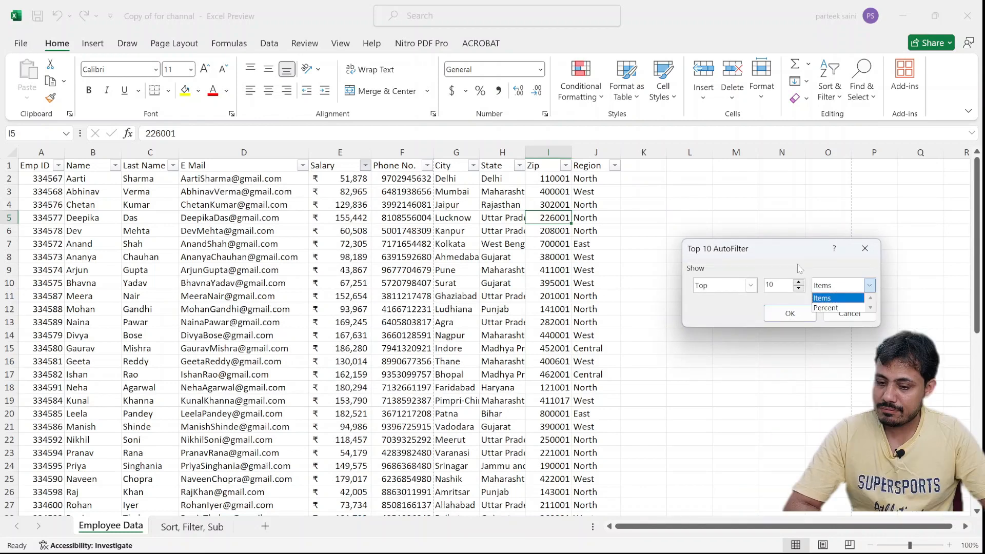
click(801, 268)
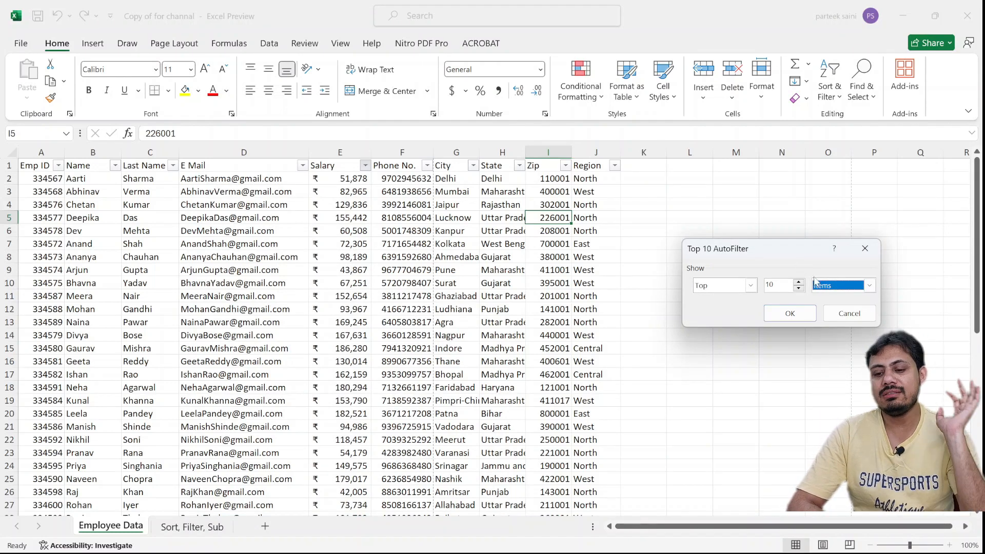
click(790, 314)
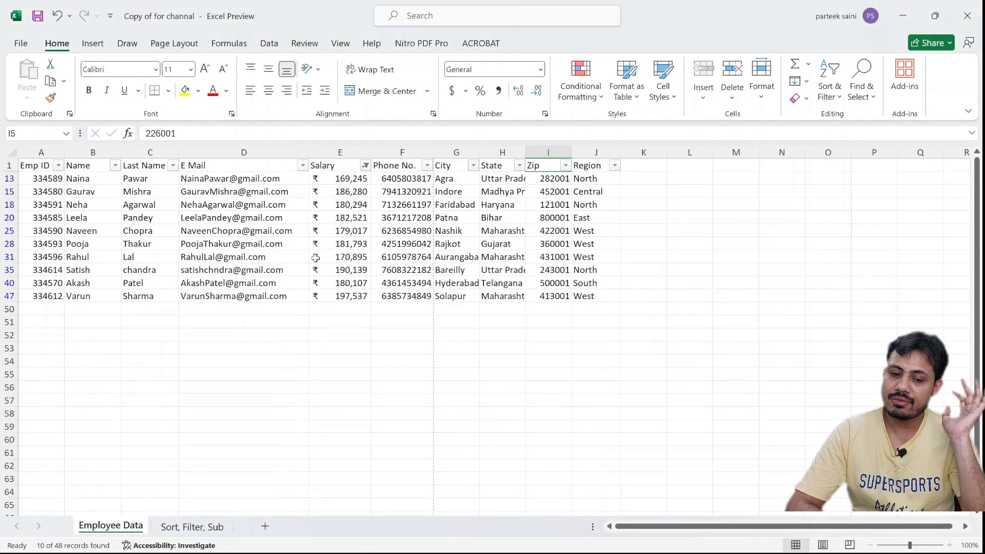
drag(354, 178, 362, 298)
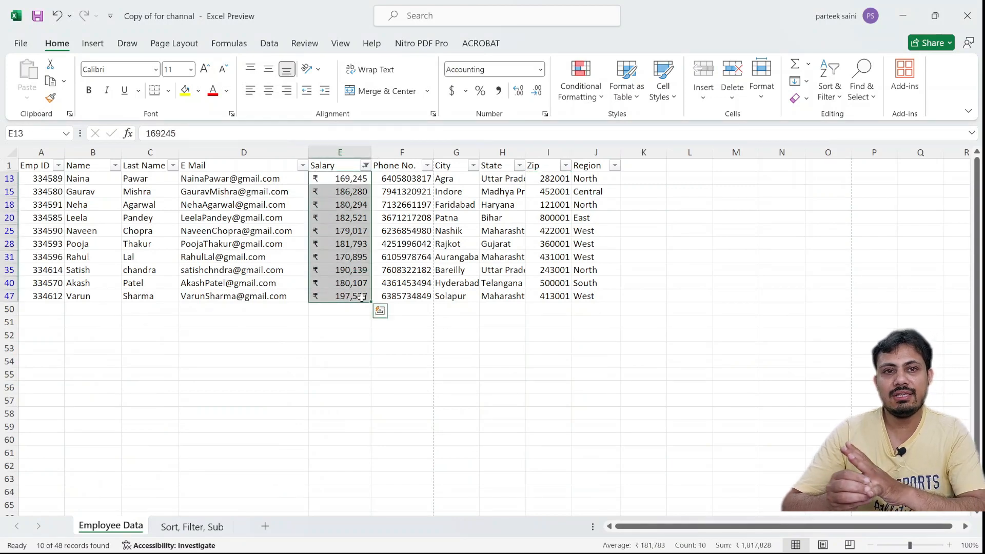
click(235, 260)
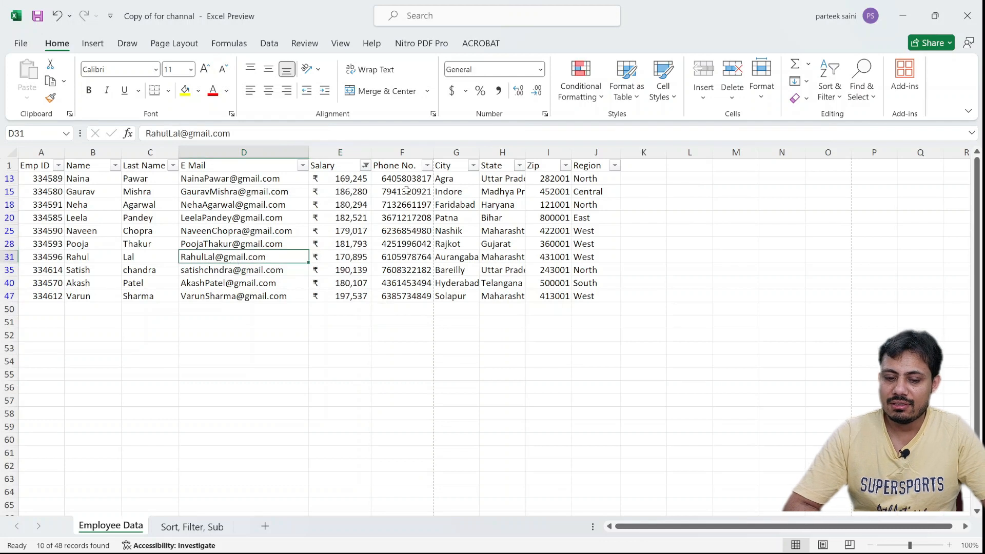
Review the Top 10 number filter settings on the Salary column without changing them.
click(364, 166)
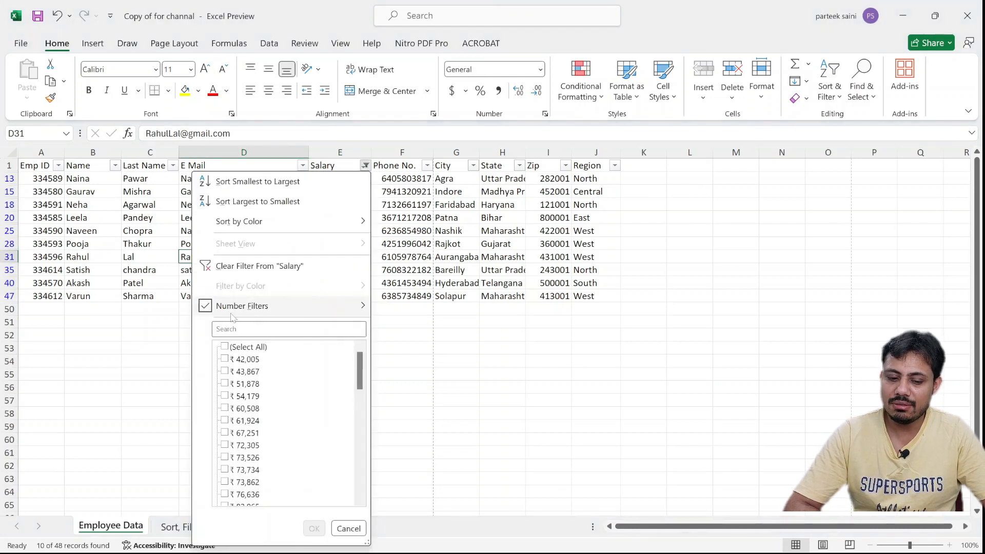
mouse_move(334, 307)
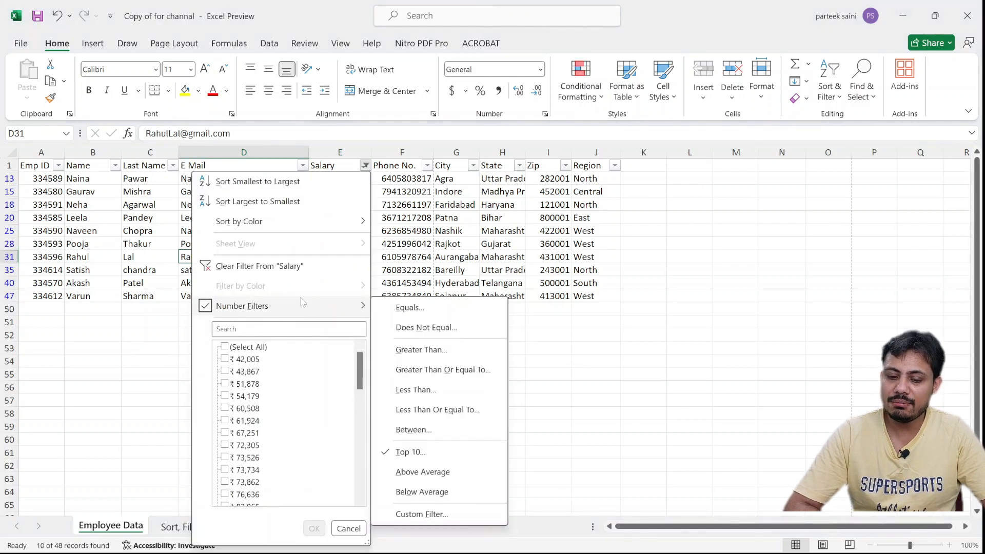
click(382, 454)
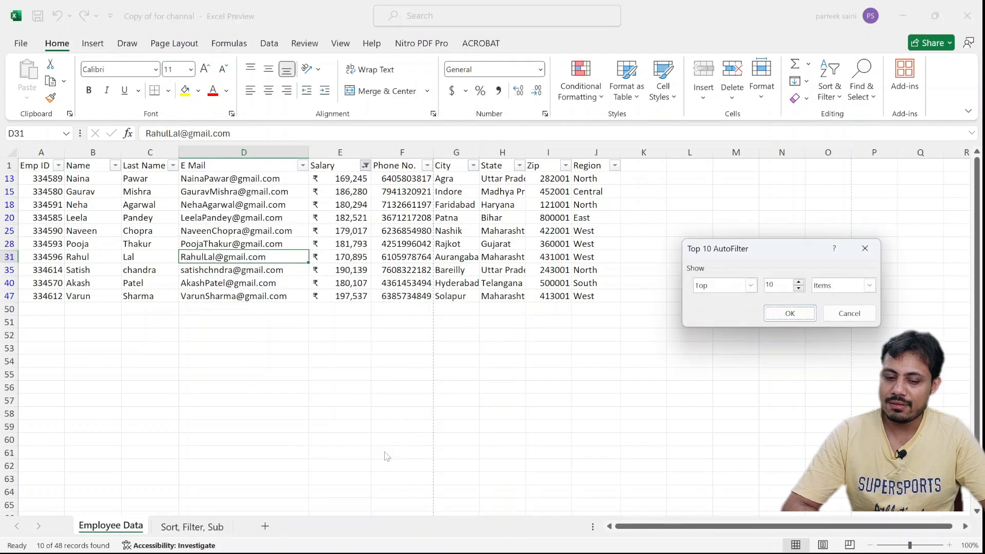
click(851, 320)
Clear the filter from the Salary column to show all employee records.
click(364, 176)
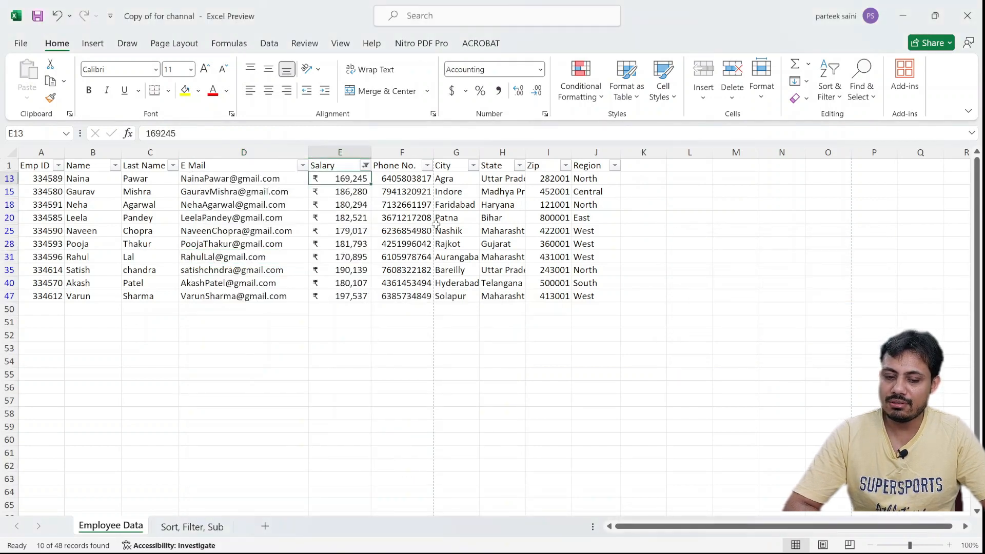
click(365, 165)
click(262, 264)
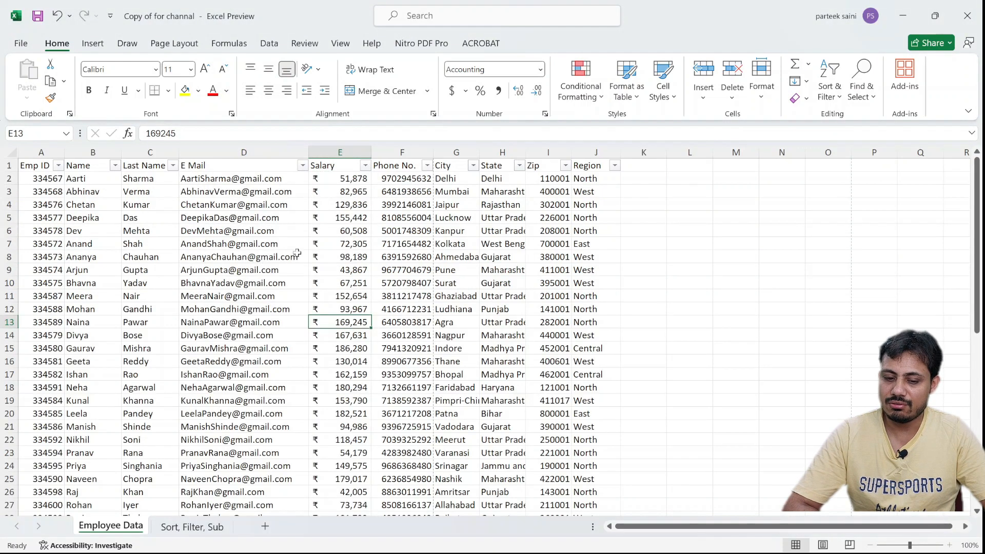
click(339, 255)
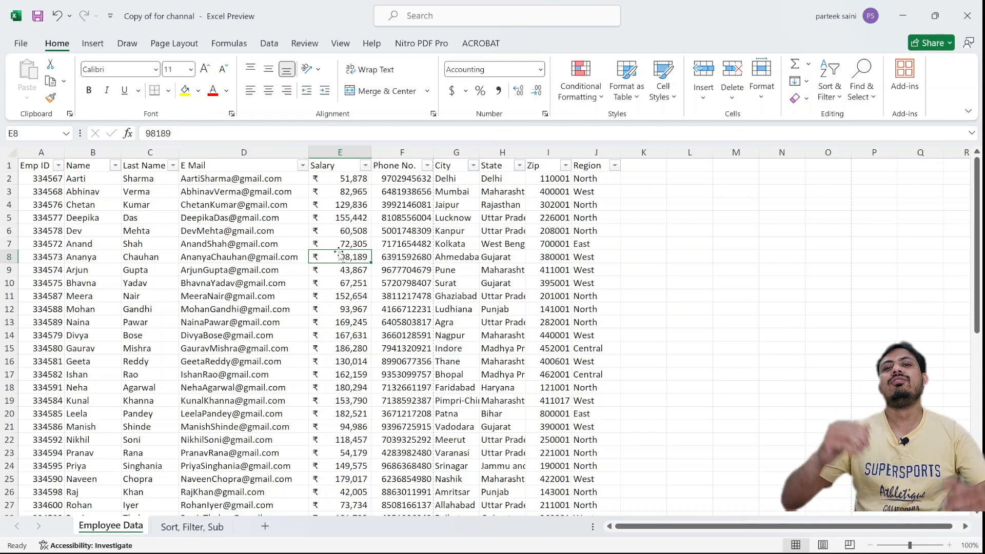